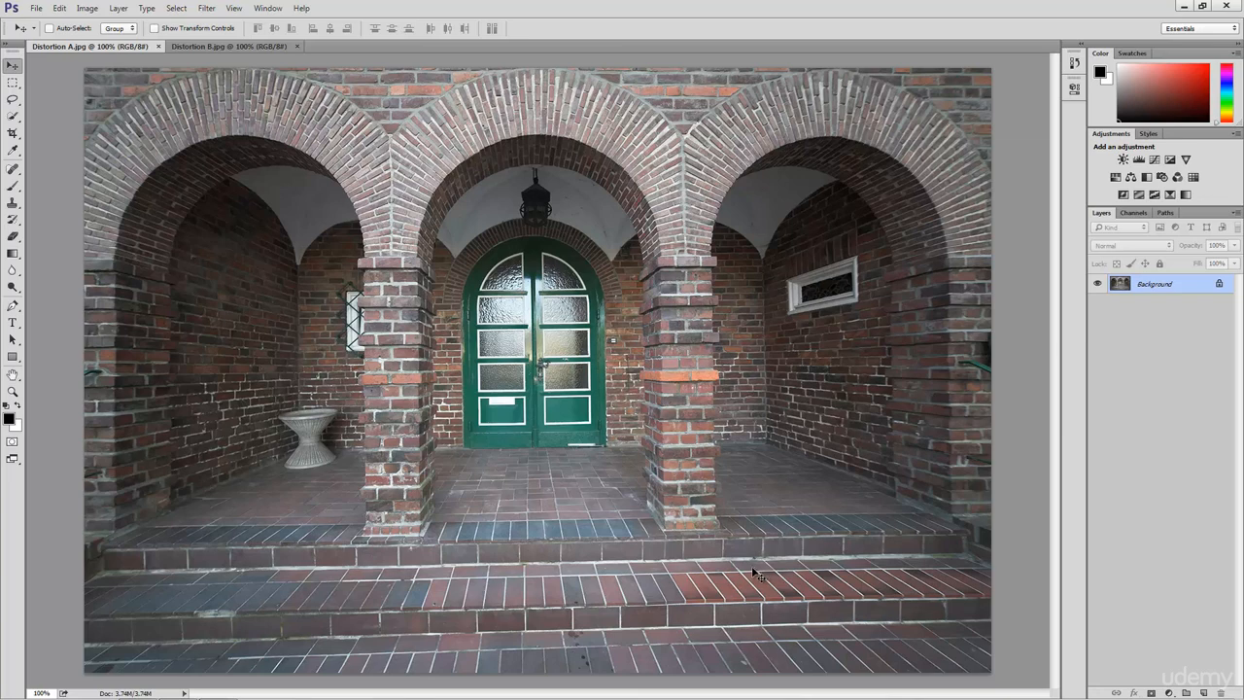
- Turn on rulers and drag out a vertical guide to the photo's left side
click(235, 9)
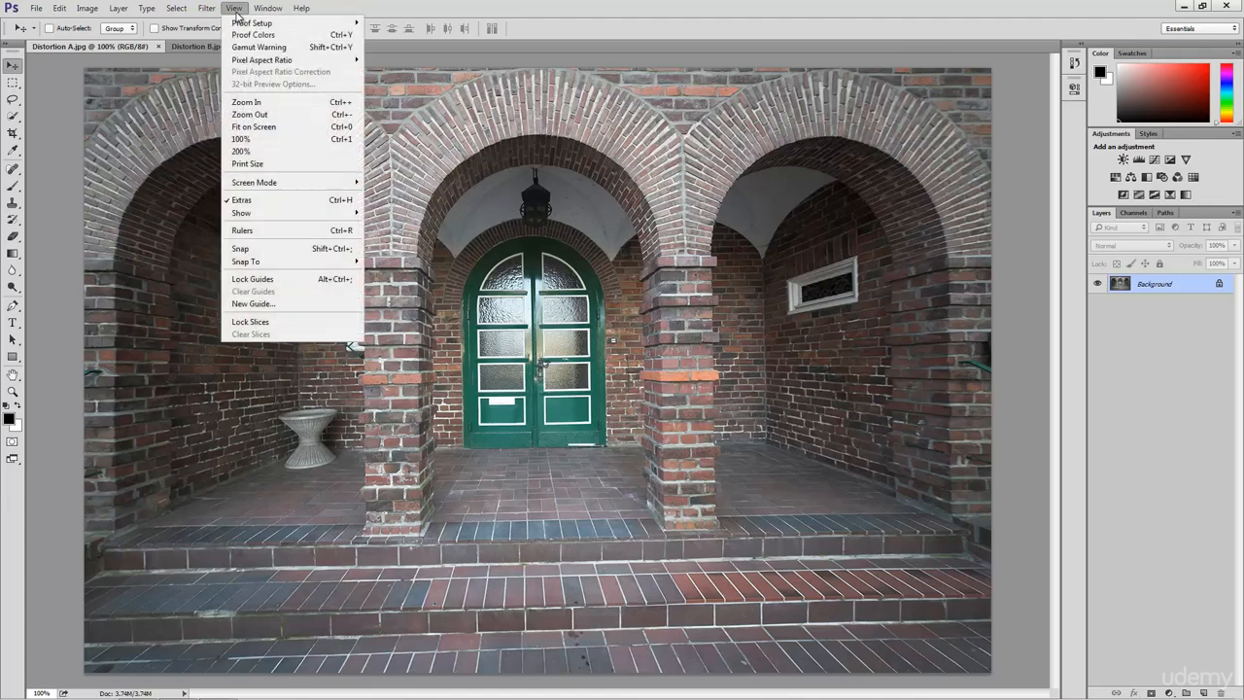
click(275, 234)
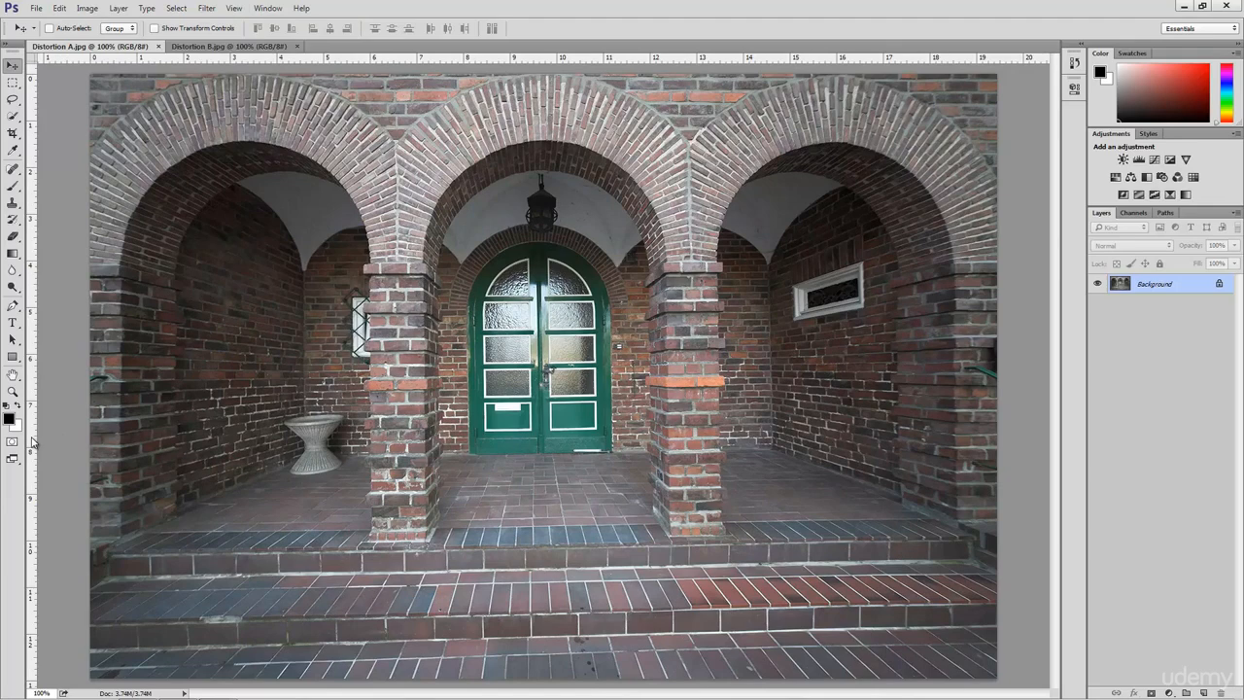
drag(32, 442, 122, 444)
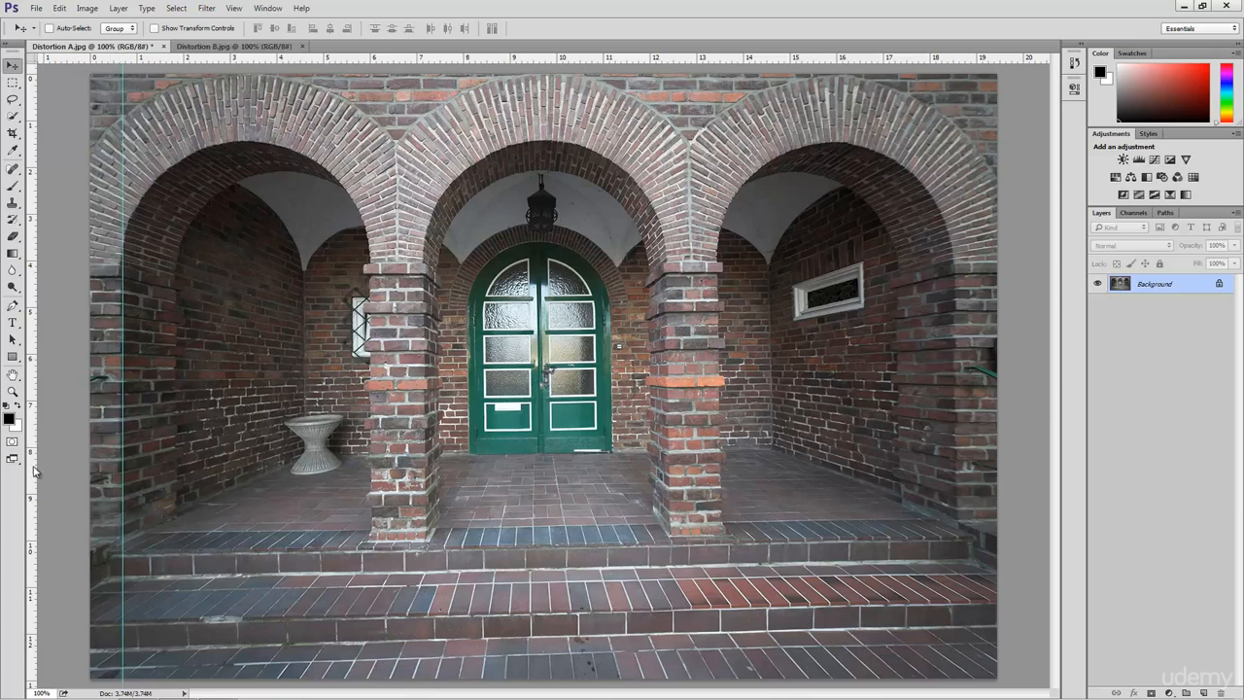
drag(32, 472, 53, 466)
- Add vertical guides along both pillars and the right side, plus horizontal guides at both step edges
drag(270, 467, 425, 479)
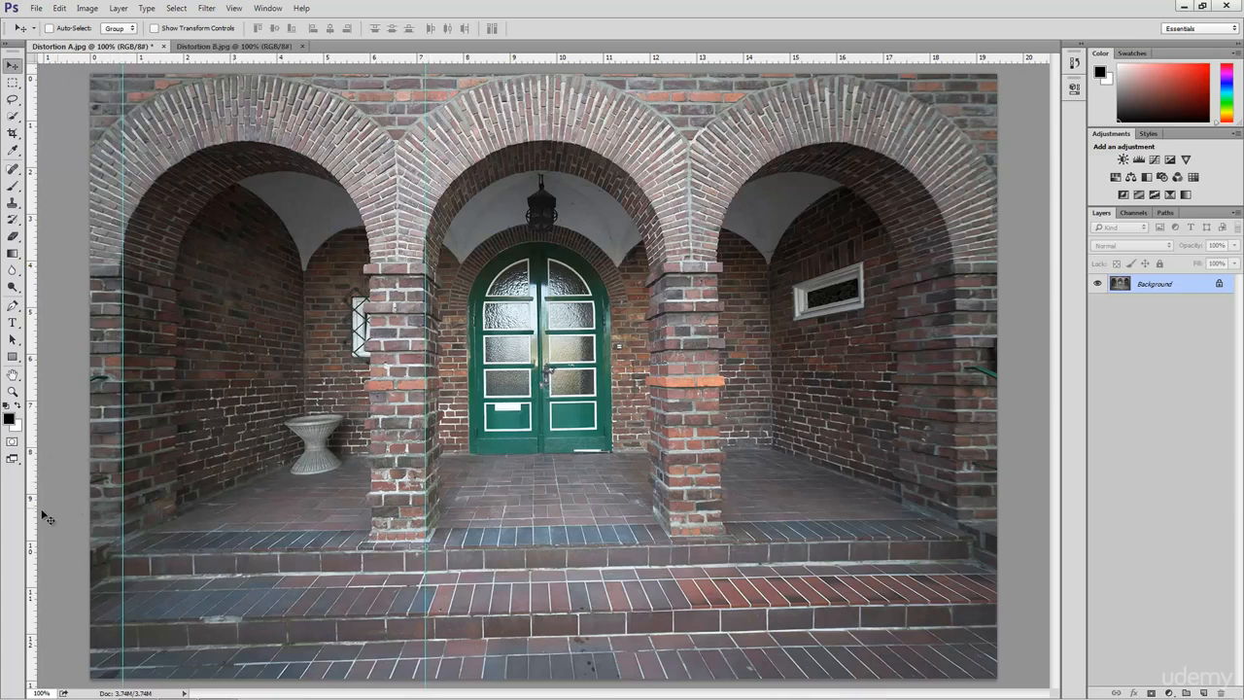
drag(34, 516, 959, 498)
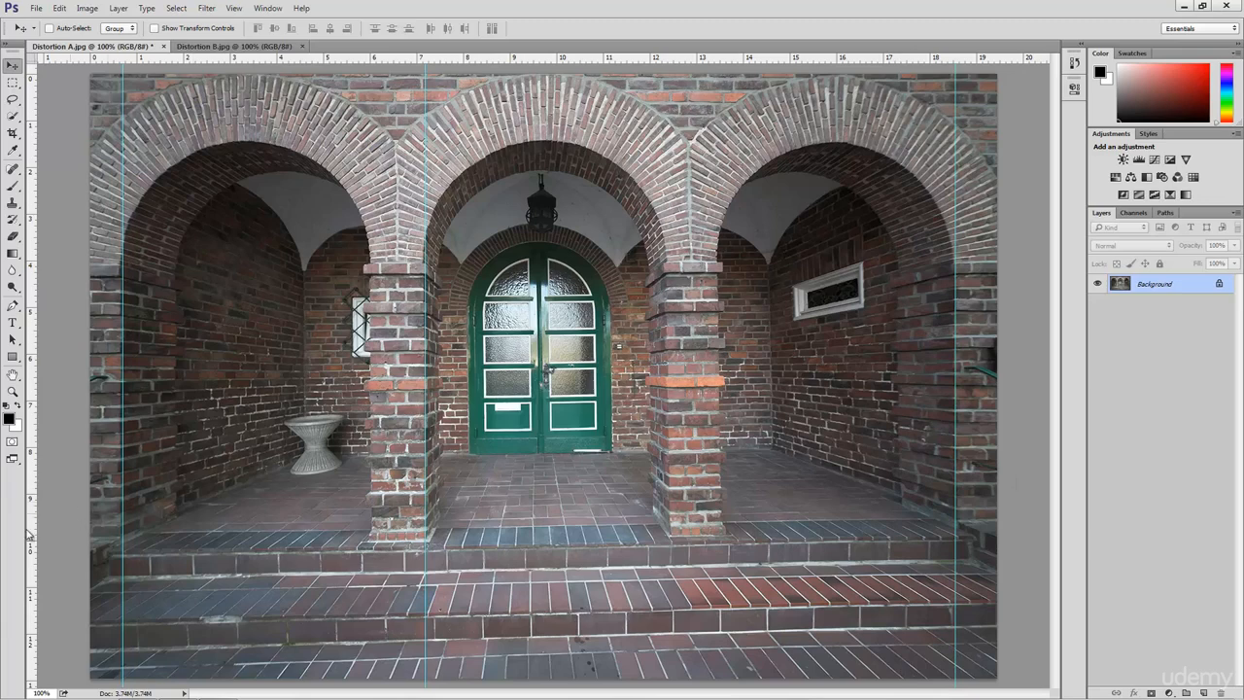
drag(34, 534, 668, 500)
drag(508, 58, 493, 201)
drag(496, 498, 525, 612)
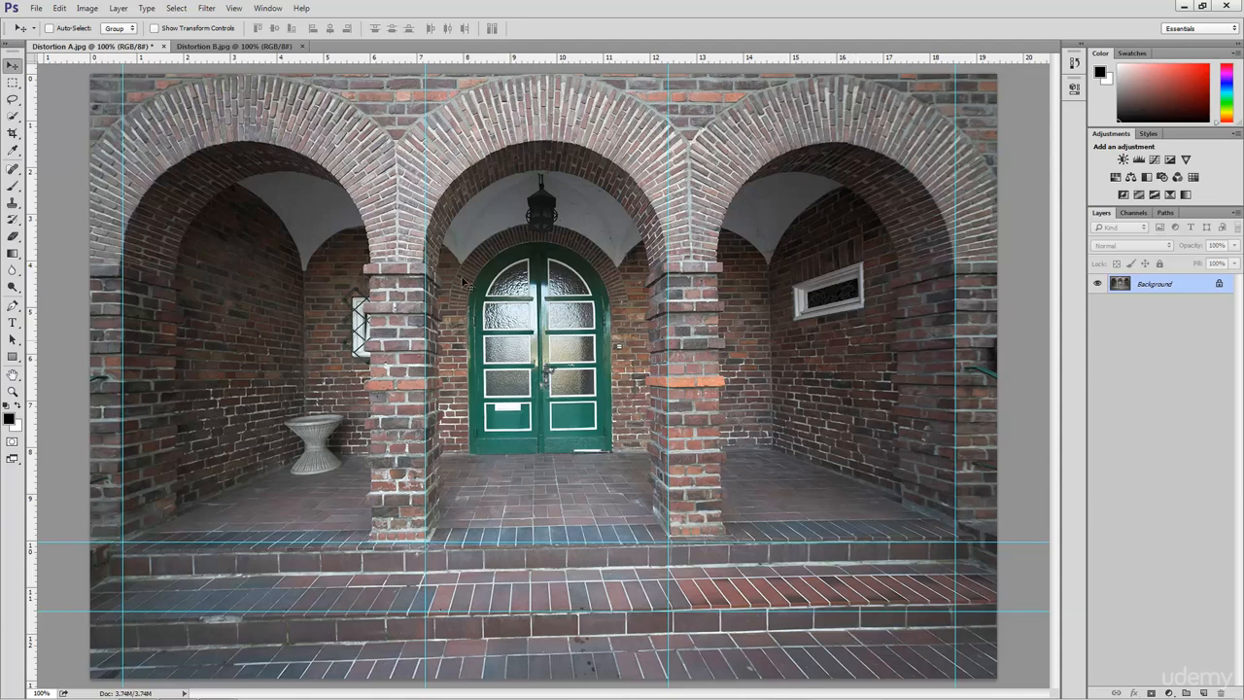
- Turn off the guides under View > Show, then turn off the rulers
click(234, 9)
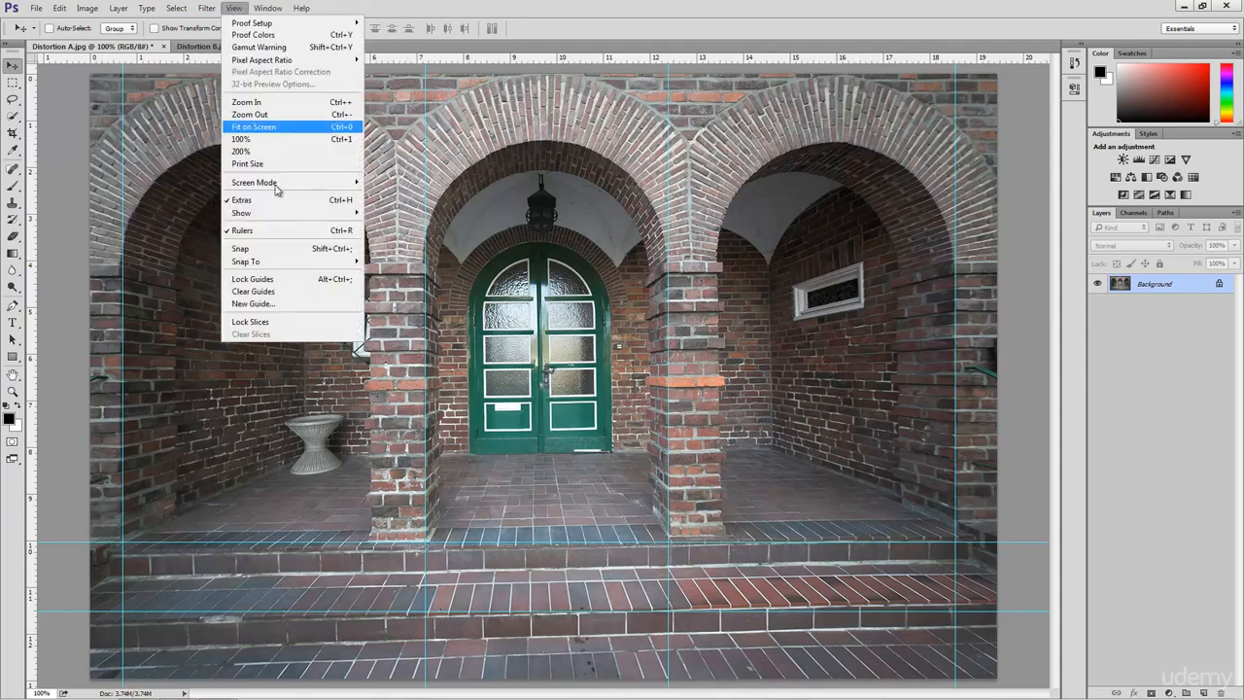
mouse_move(282, 213)
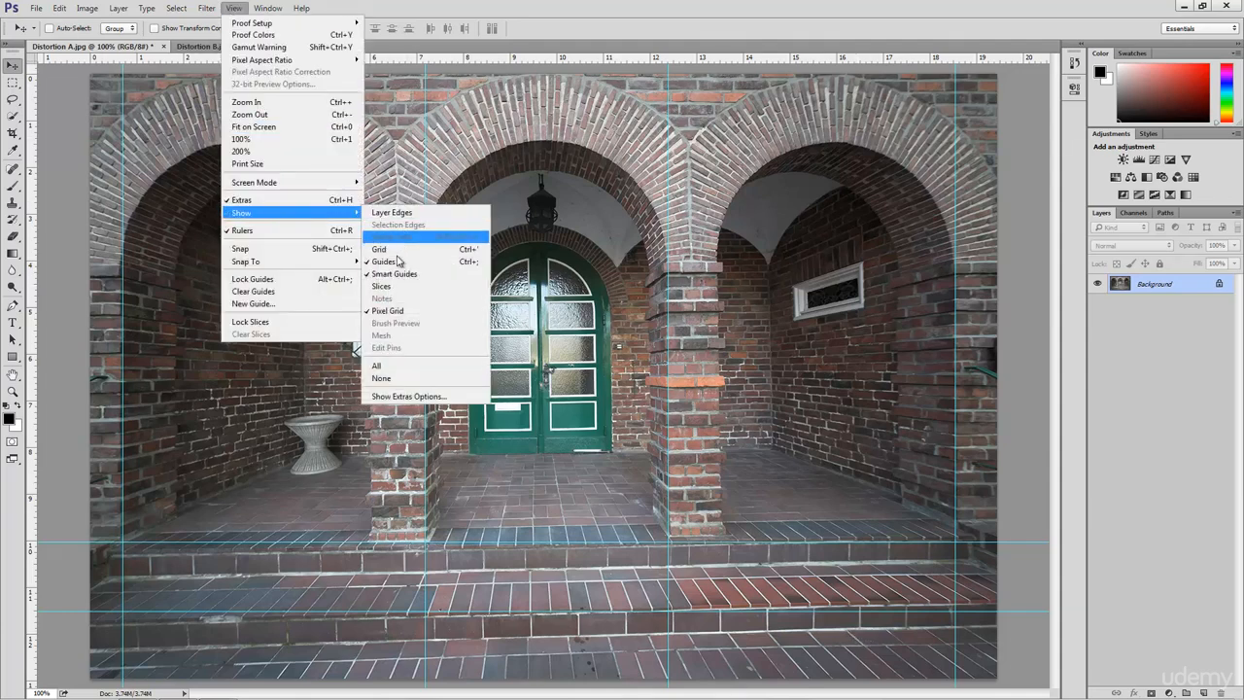
click(396, 261)
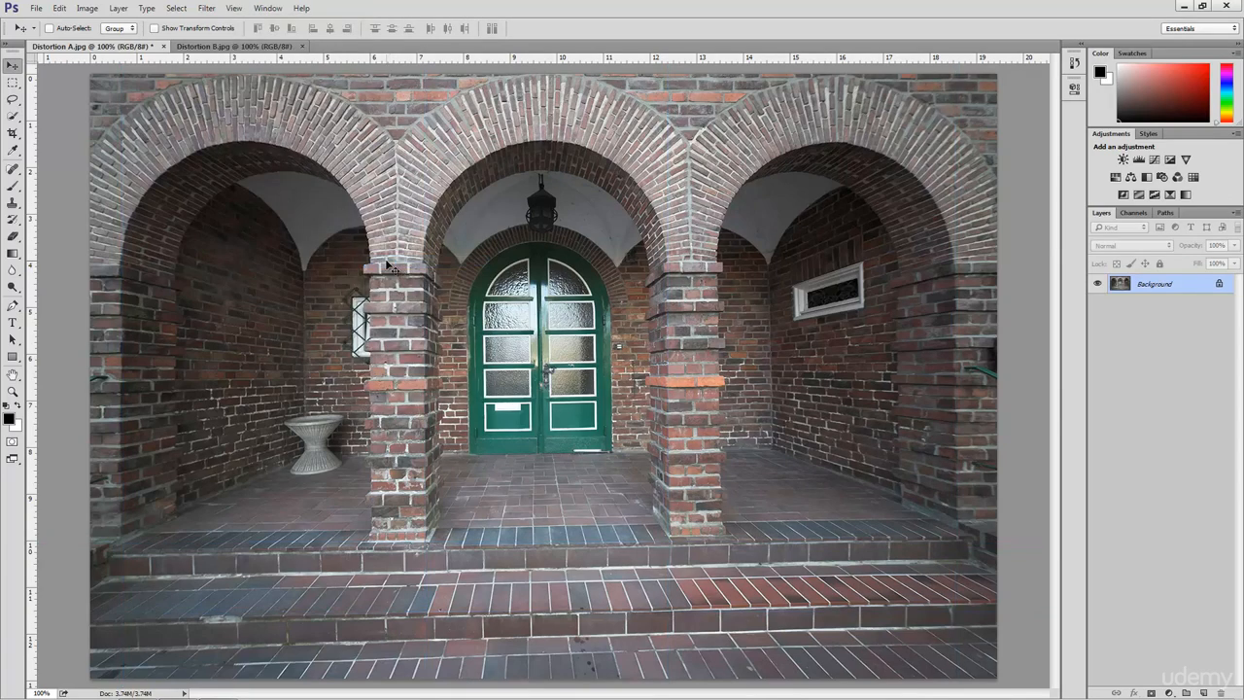
click(236, 9)
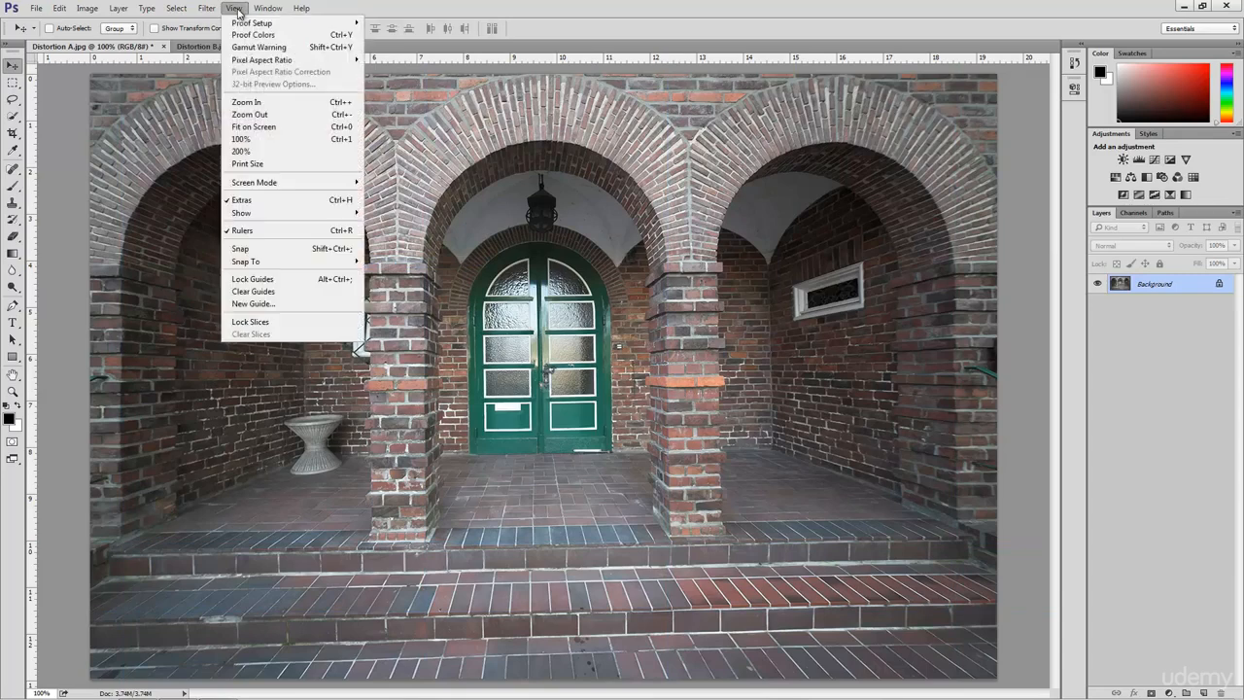
click(280, 234)
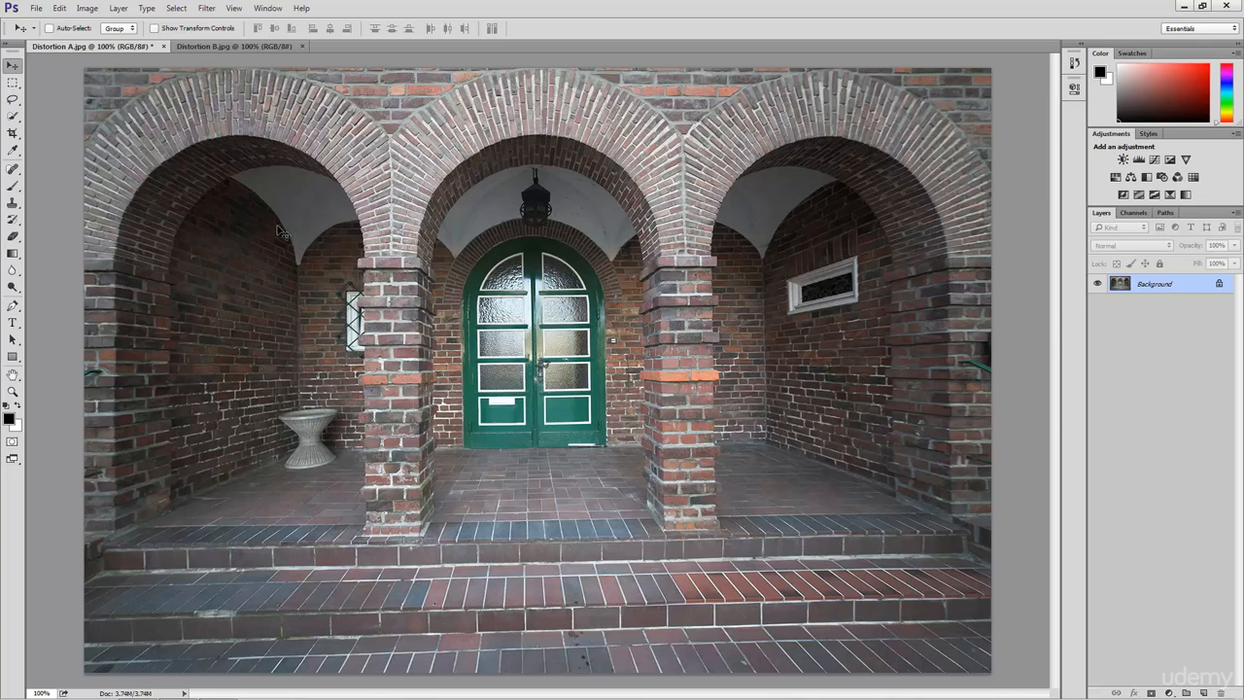
- With the Perspective Crop Tool, mark the four corners of the porch's rear wall
click(14, 136)
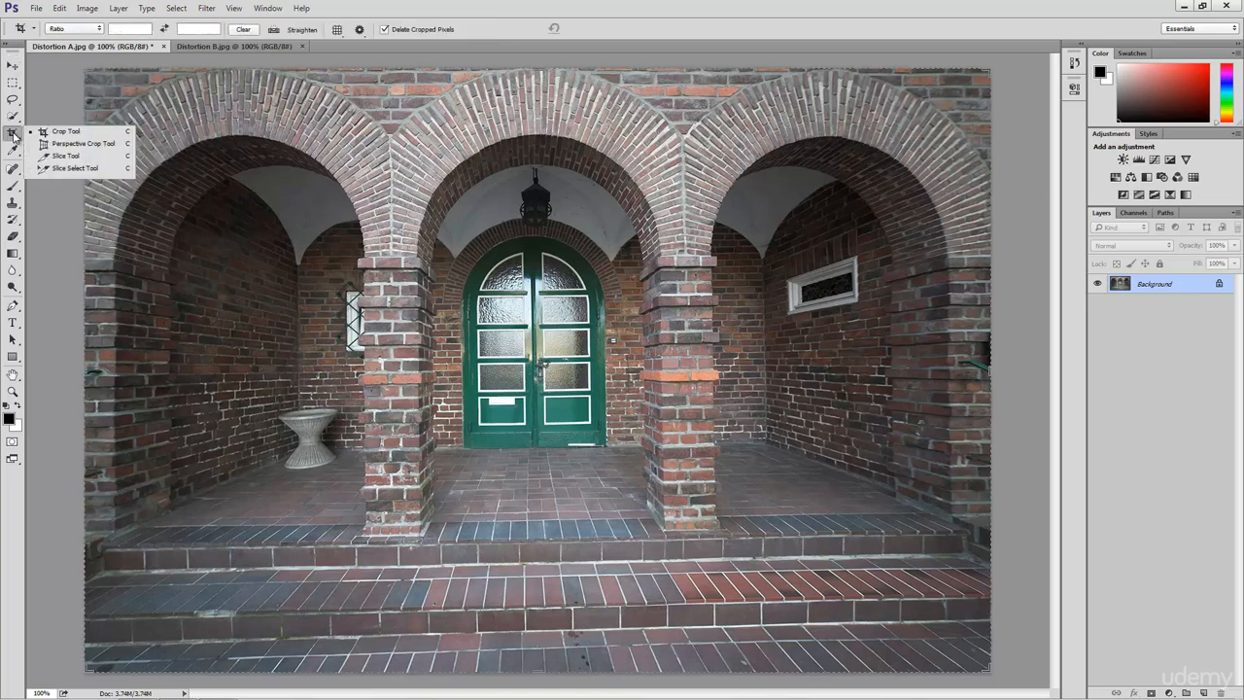
click(83, 143)
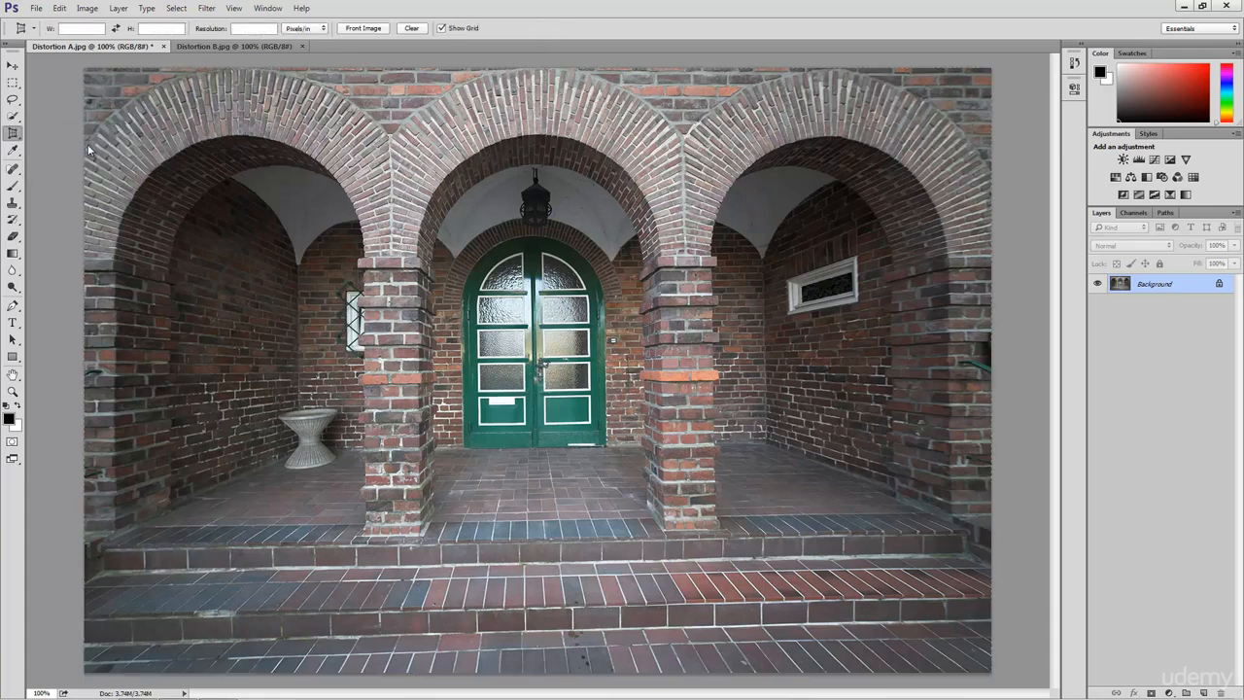
click(116, 272)
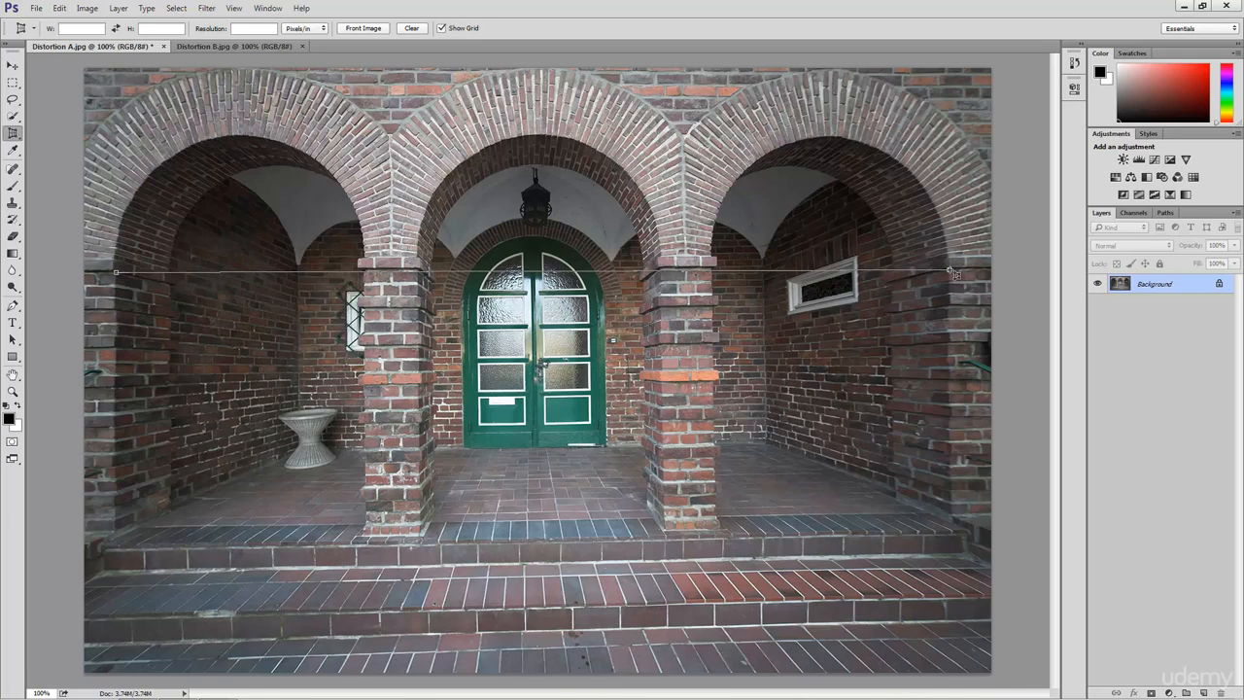
click(950, 270)
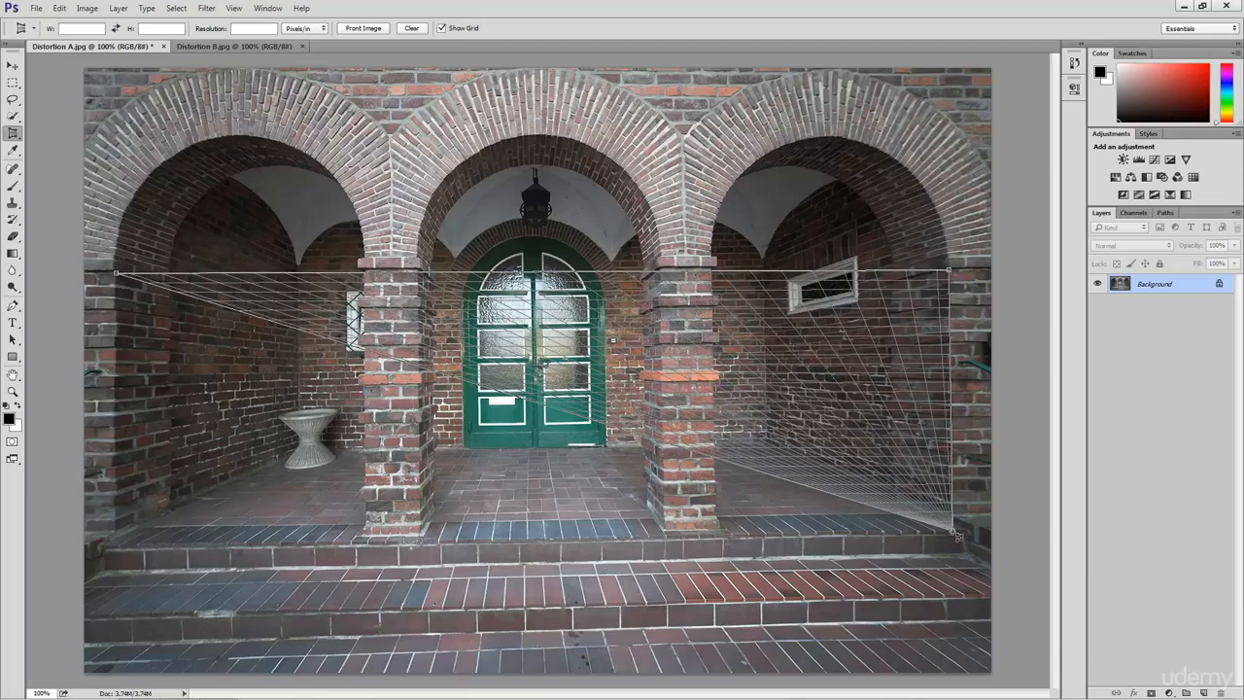
click(952, 530)
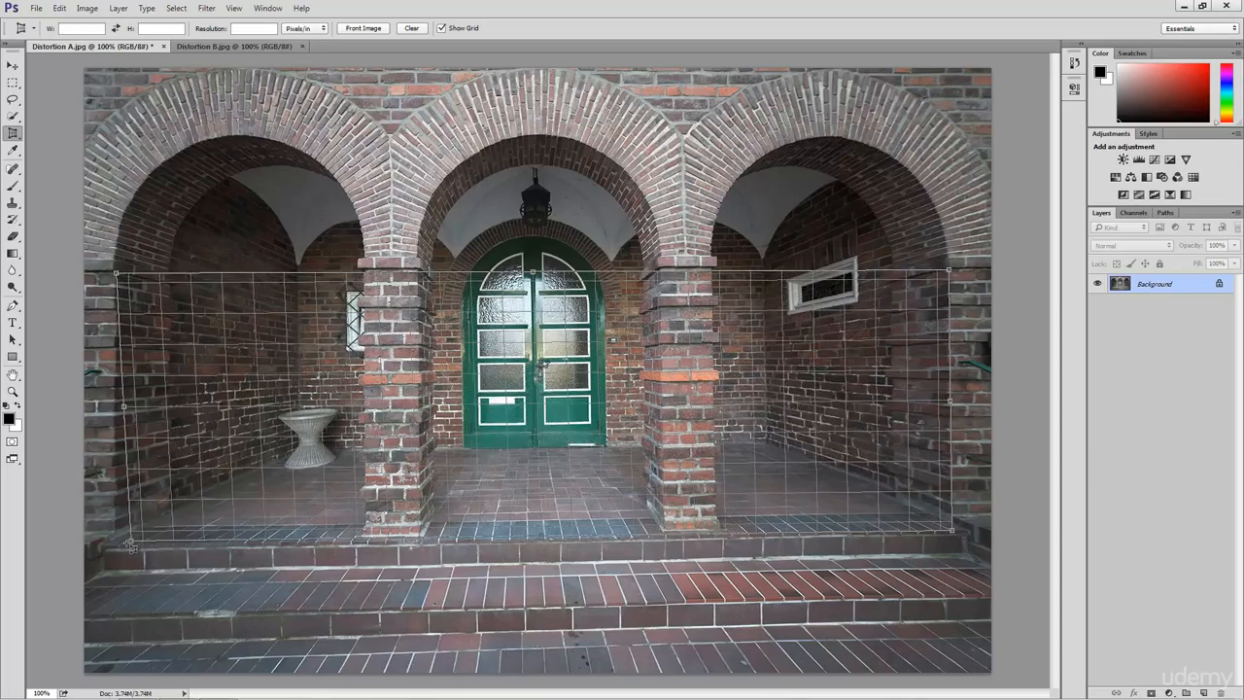
click(117, 545)
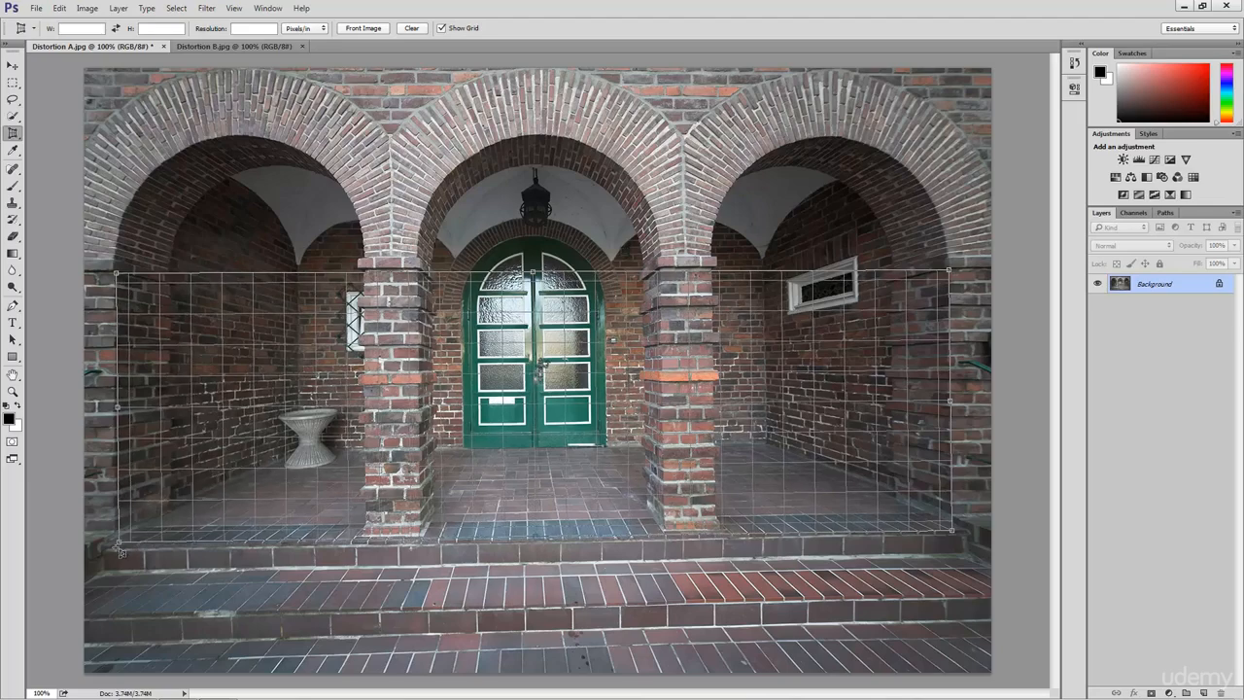
drag(116, 548, 115, 545)
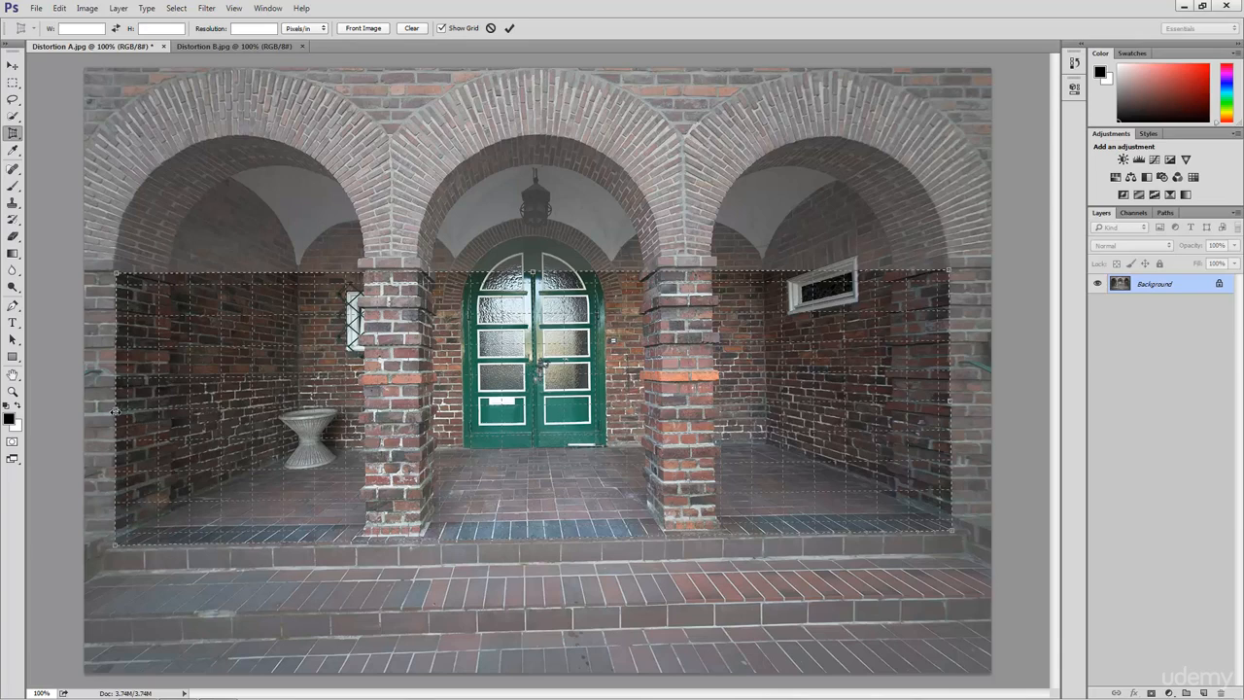
- Stretch the crop grid outward to the photo's sides, top and over the steps
drag(114, 412, 89, 418)
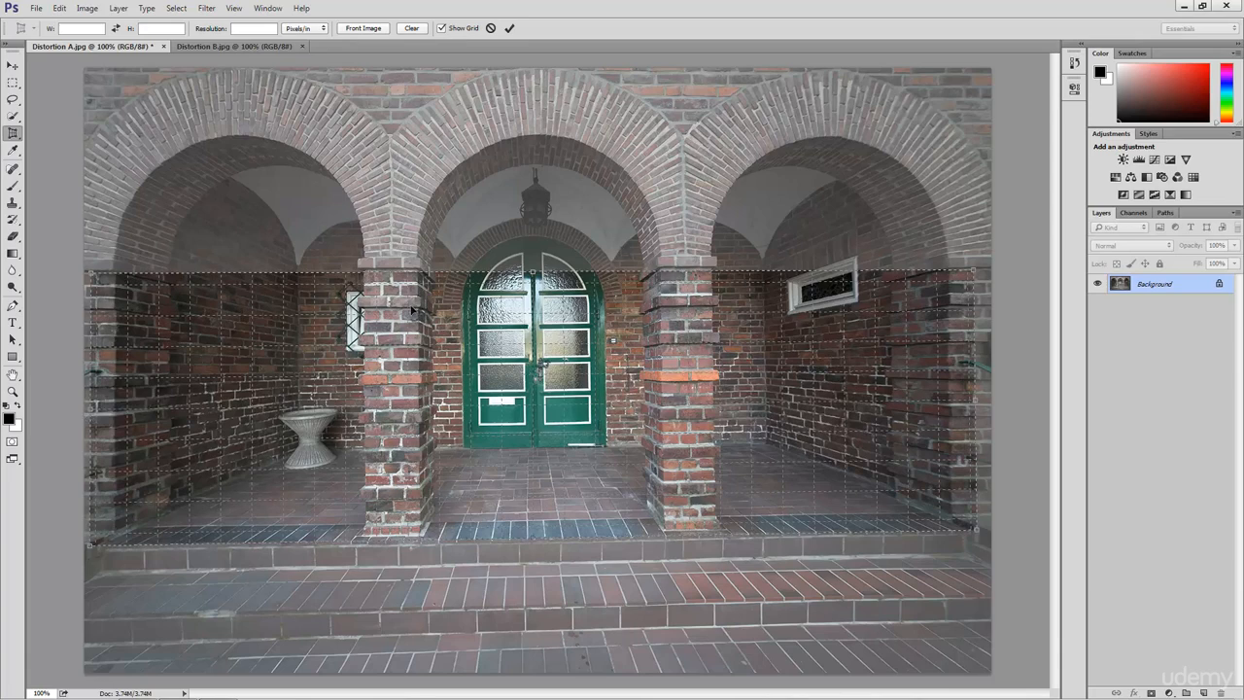
drag(531, 270, 558, 74)
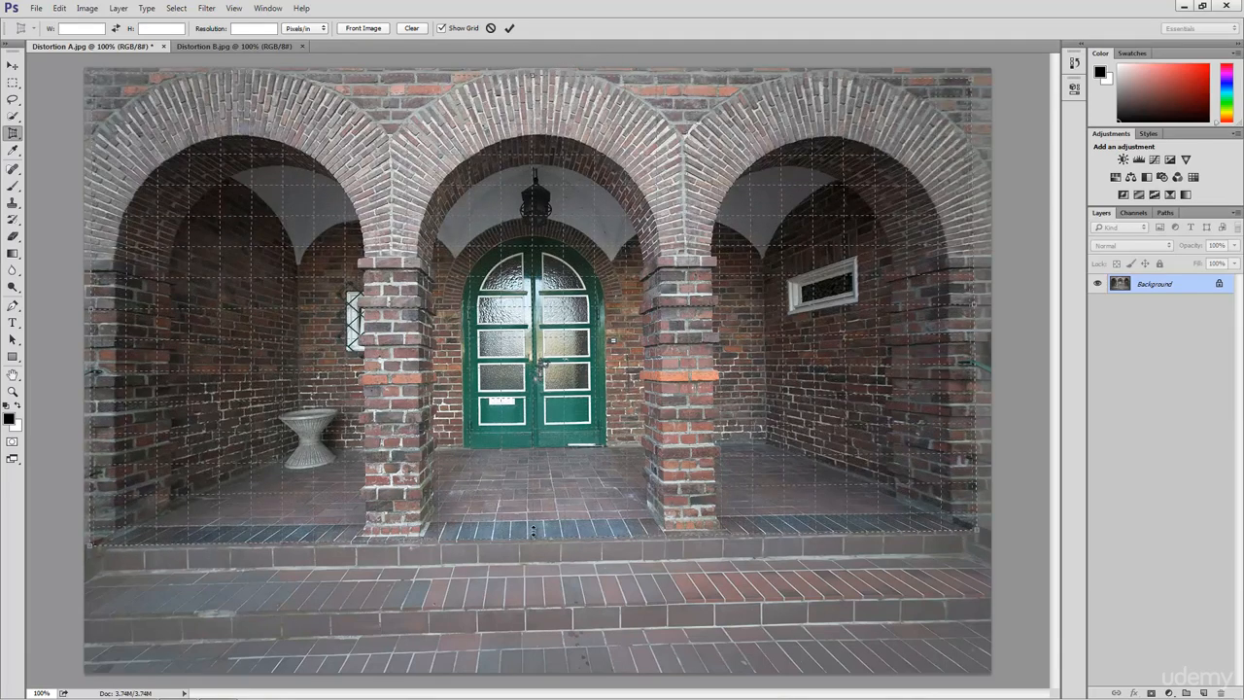
drag(528, 570, 515, 662)
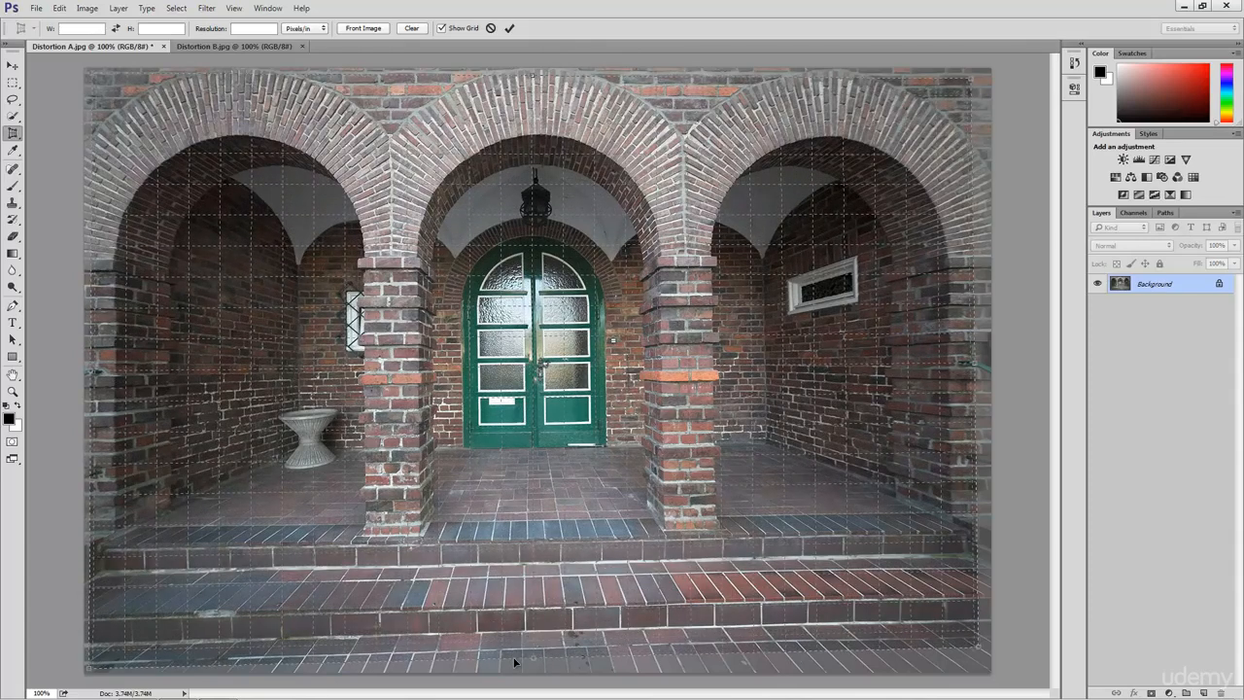
- Commit the perspective crop and show the guides again
click(510, 29)
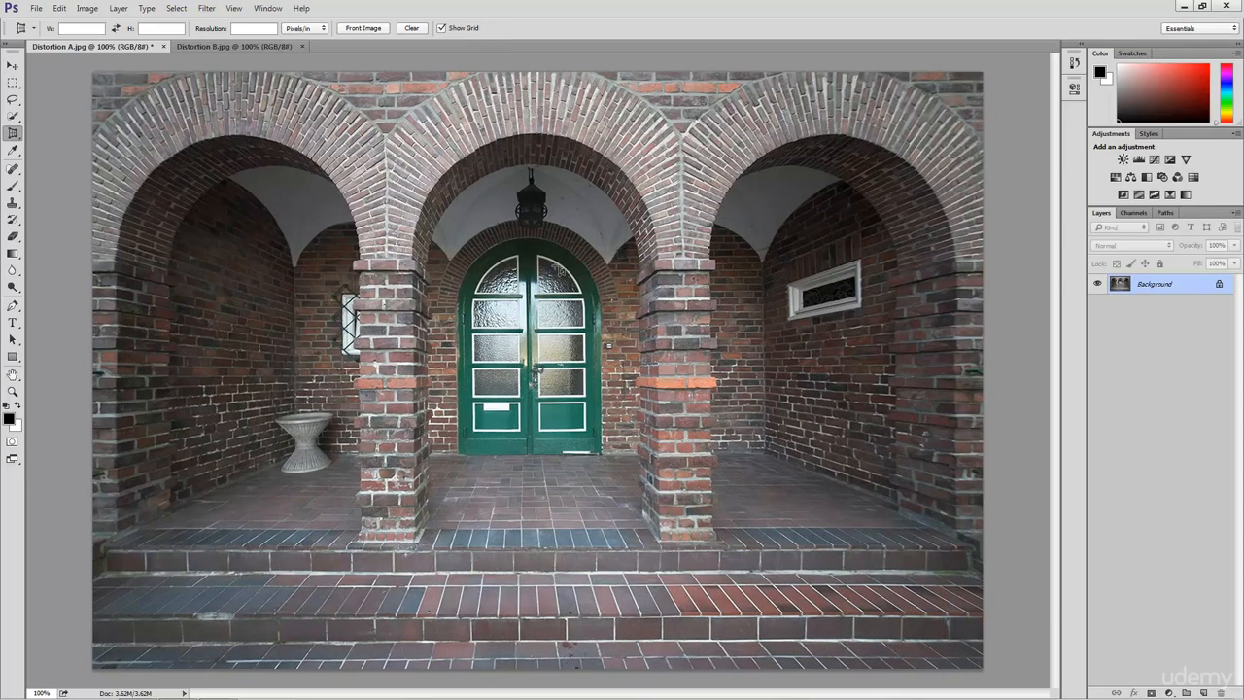
click(233, 8)
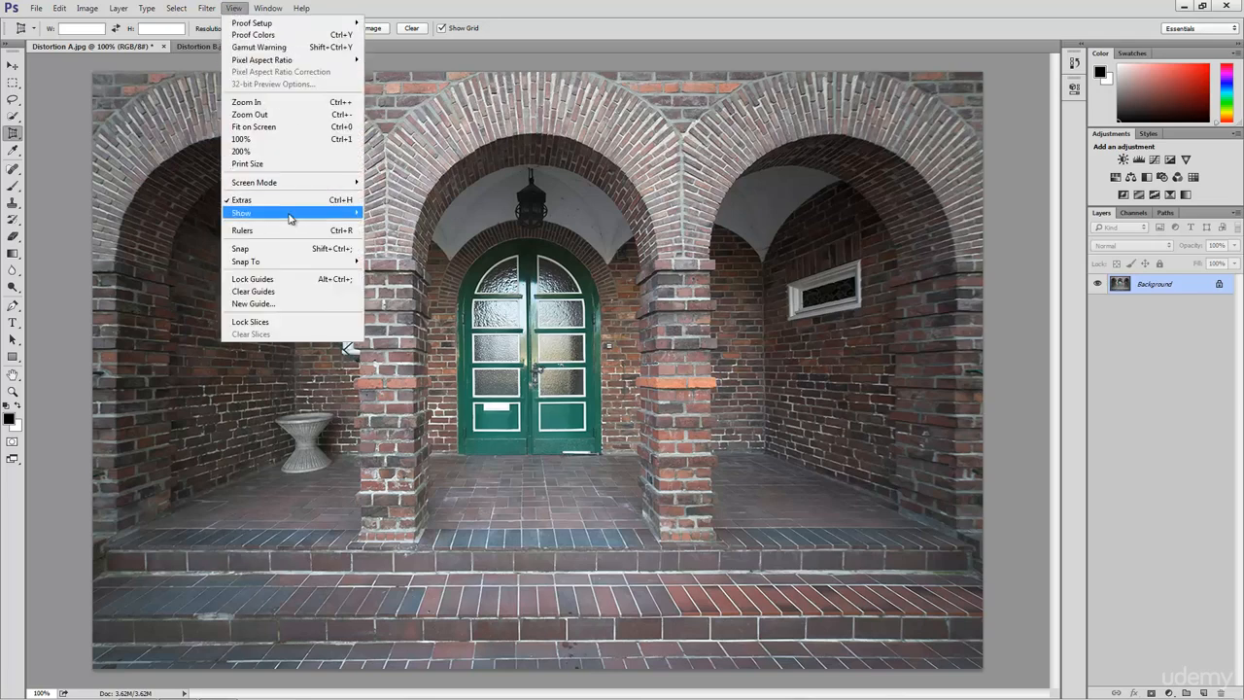
mouse_move(292, 213)
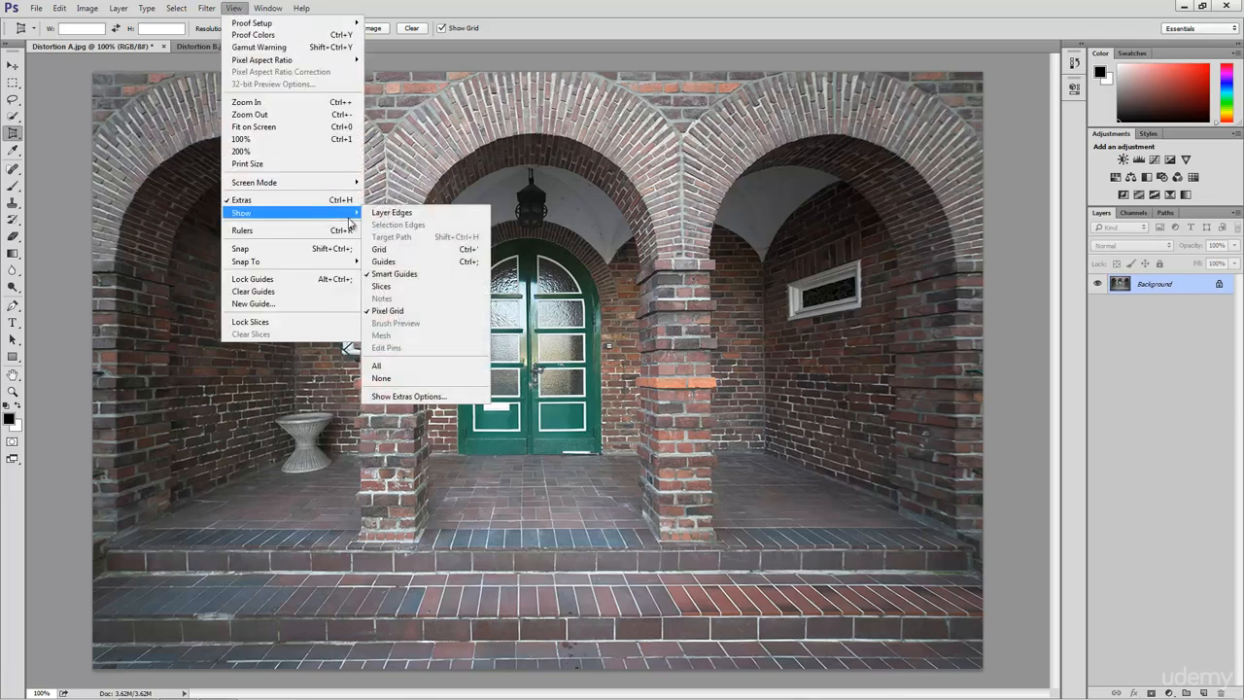
click(419, 263)
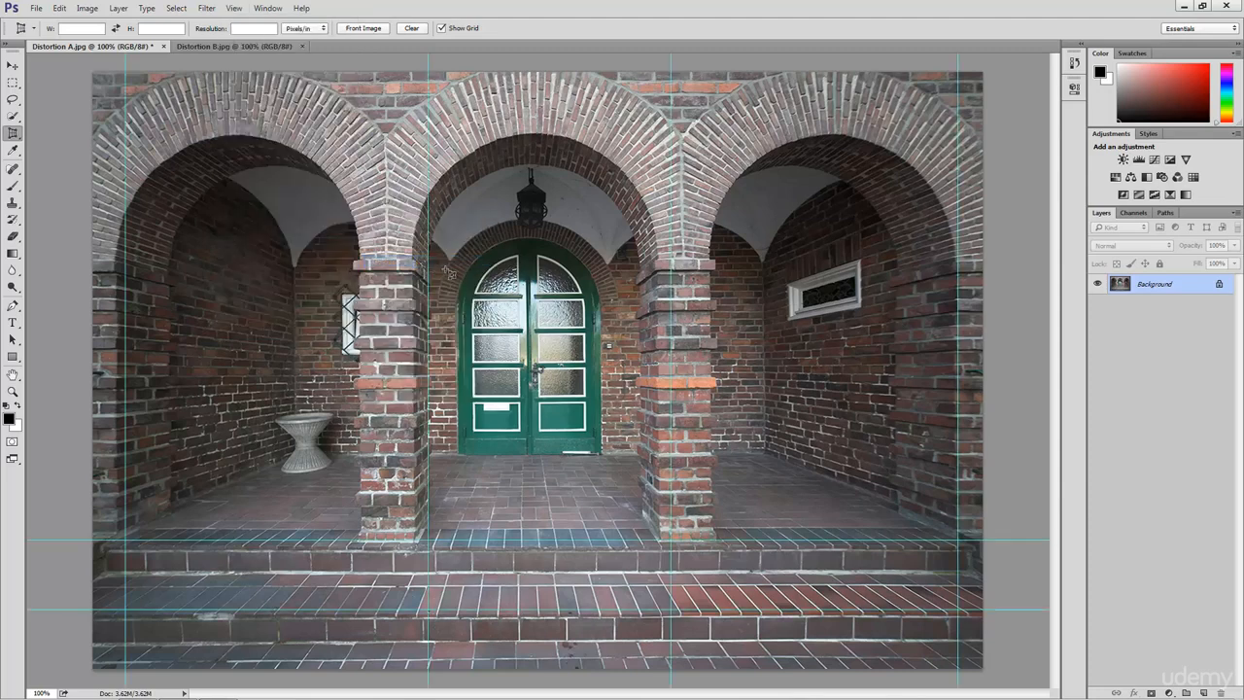
- Realign the pillar, step and side guides to their edges, then close Distortion A
key(v)
drag(429, 342, 416, 342)
drag(673, 384, 658, 383)
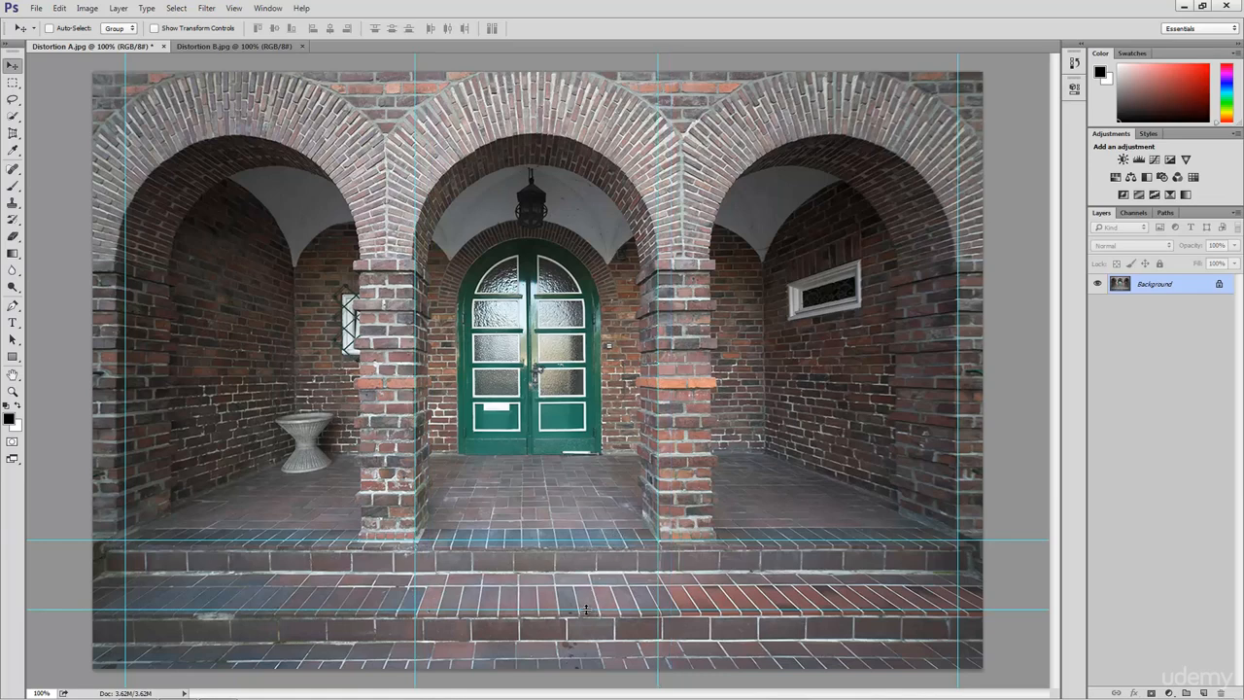
drag(584, 611, 583, 618)
drag(586, 541, 585, 547)
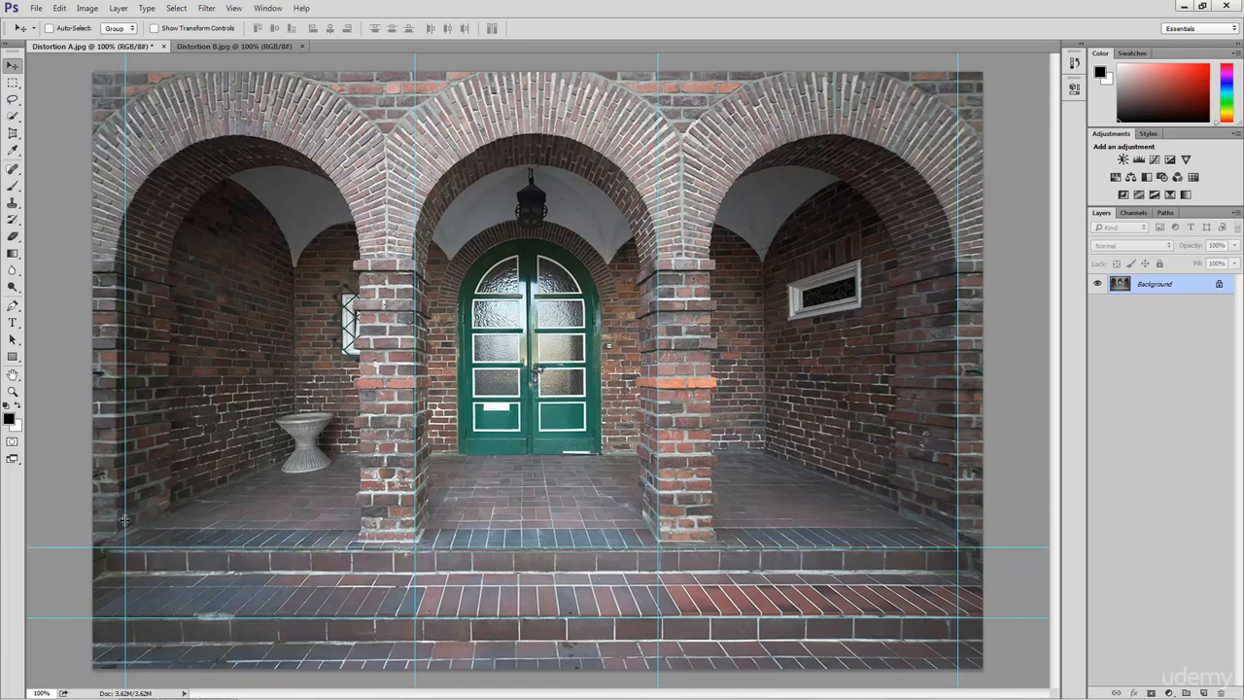
drag(124, 520, 115, 520)
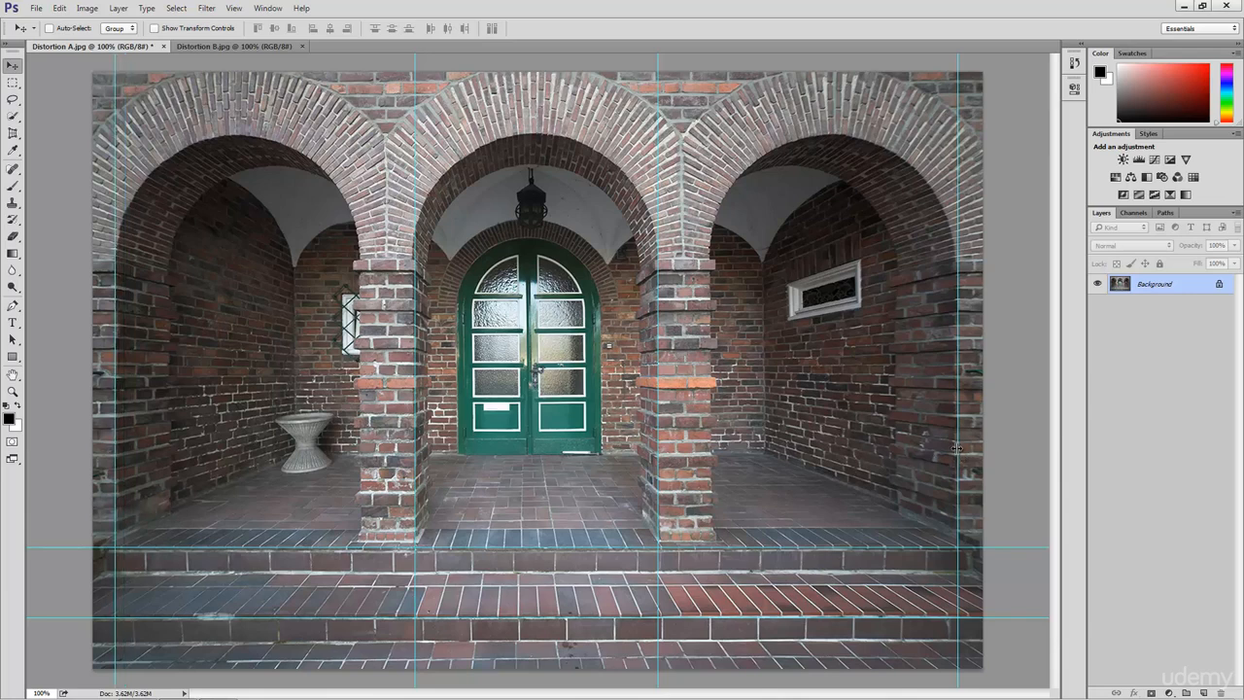
drag(957, 448, 953, 443)
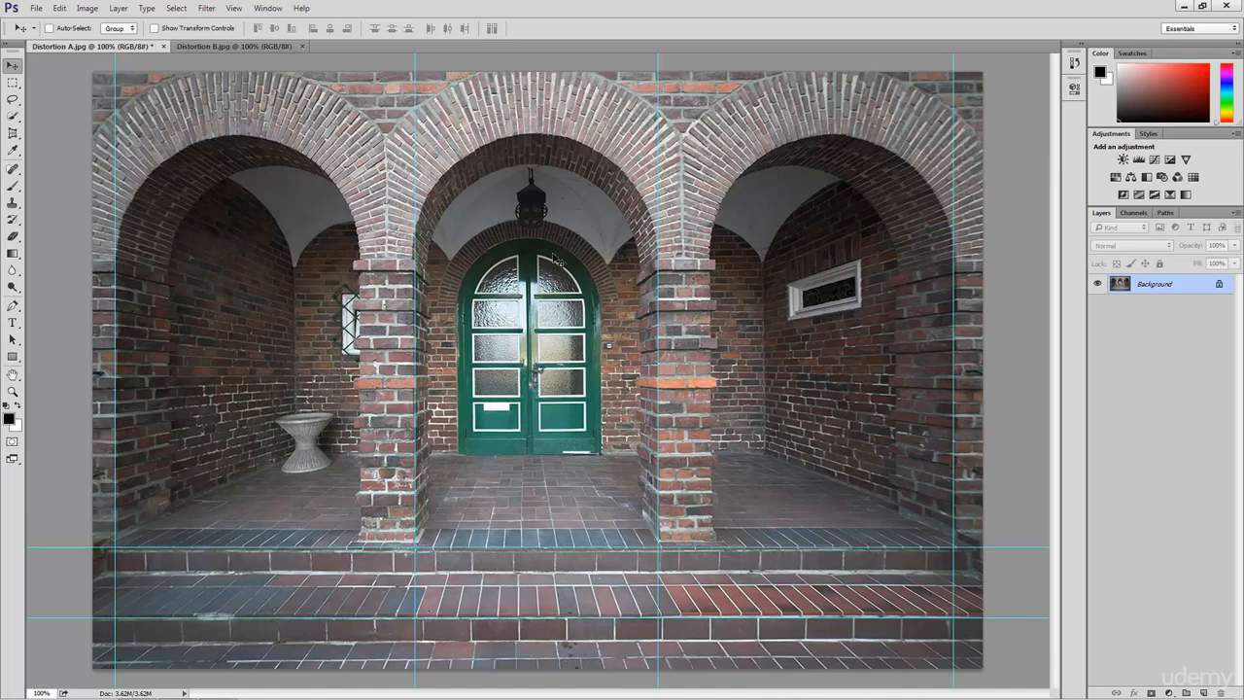
click(163, 48)
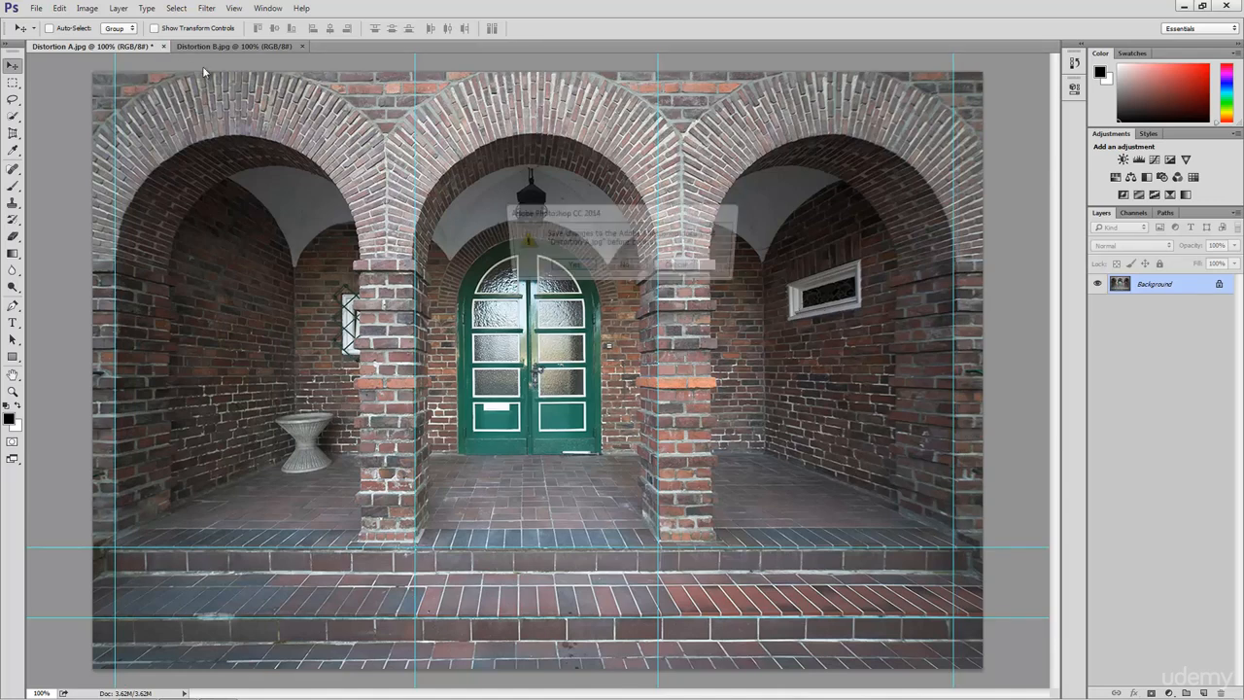
- Discard Distortion A's changes and duplicate Distortion B's background with Ctrl+J
click(620, 277)
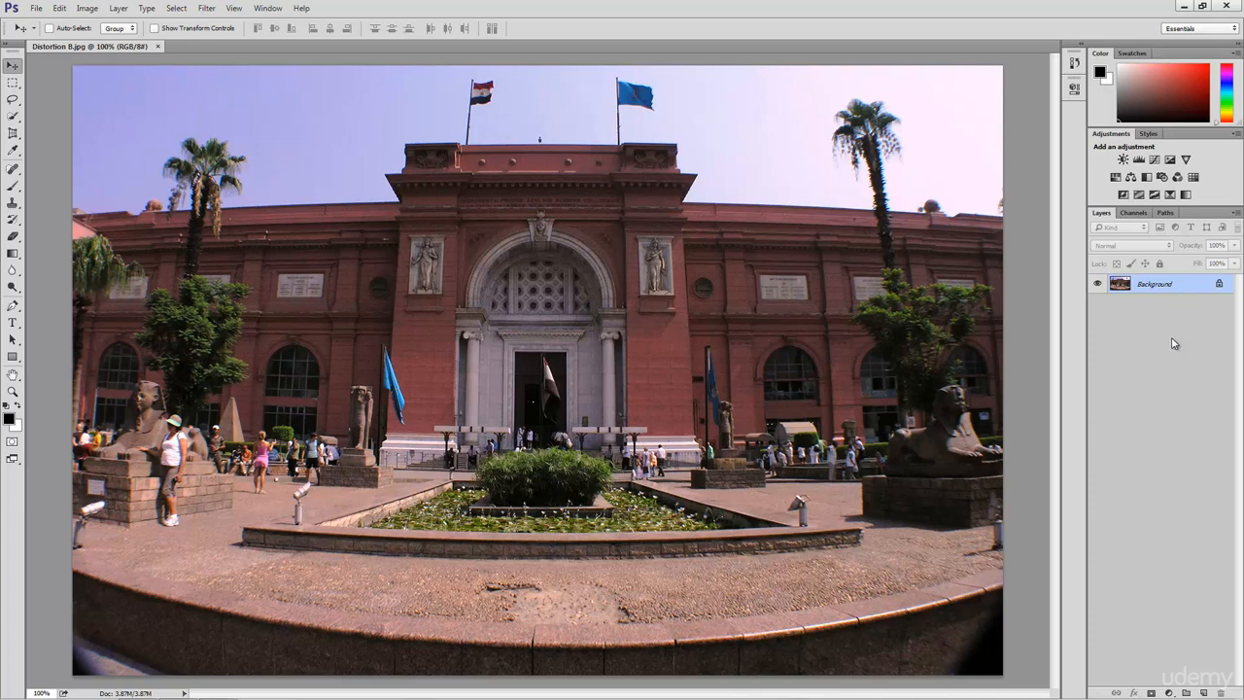
key(ctrl+j)
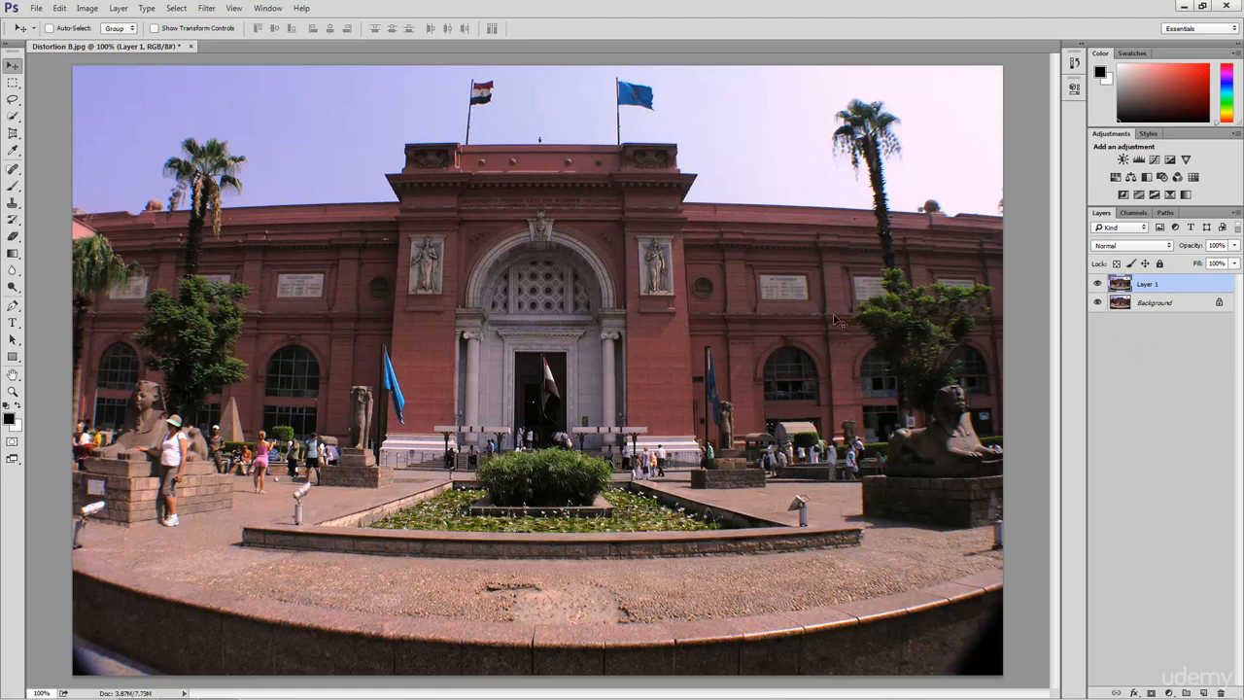
- Open Filter > Lens Correction and toggle Show Grid off and back on
click(207, 9)
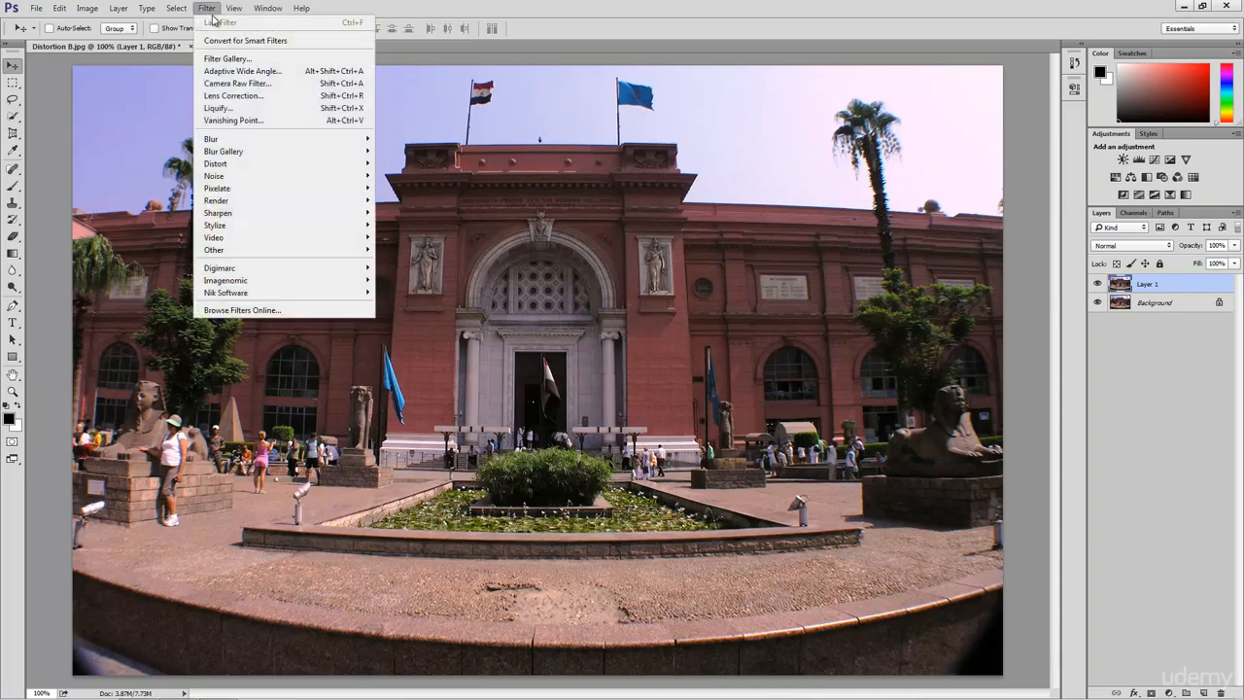
click(234, 95)
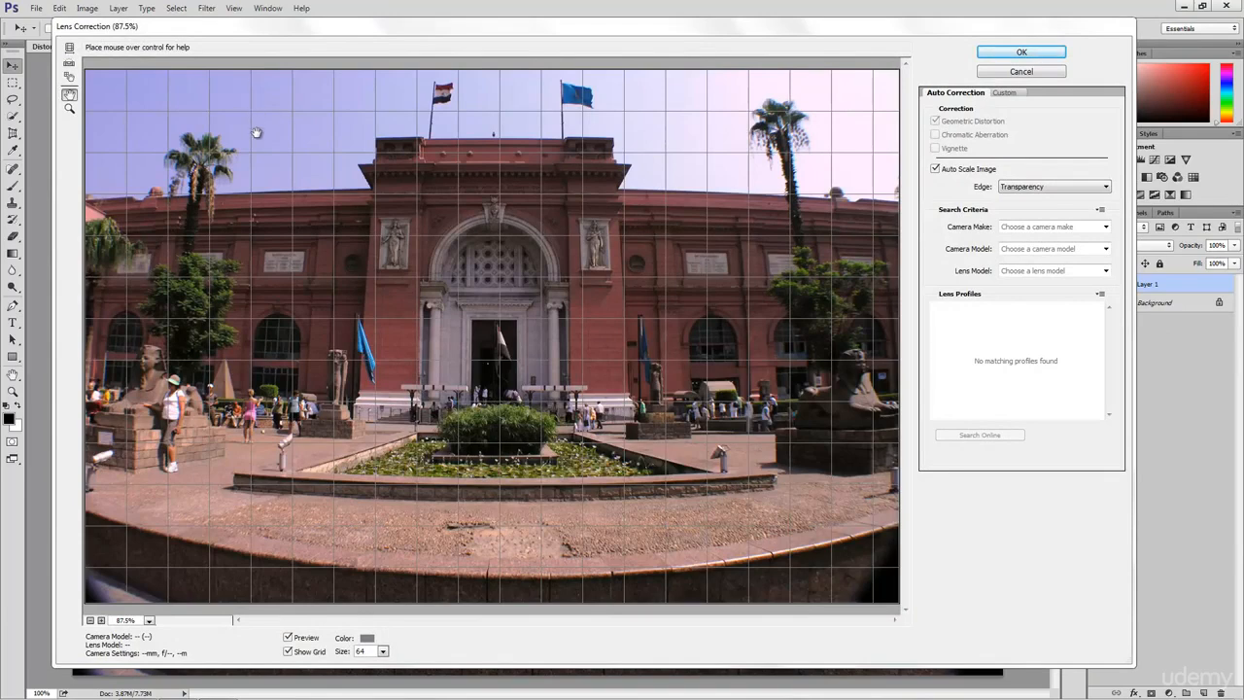
click(287, 652)
click(287, 651)
- Check the Camera Make, Camera Model and Lens Model lists, leaving each unchanged
click(1106, 226)
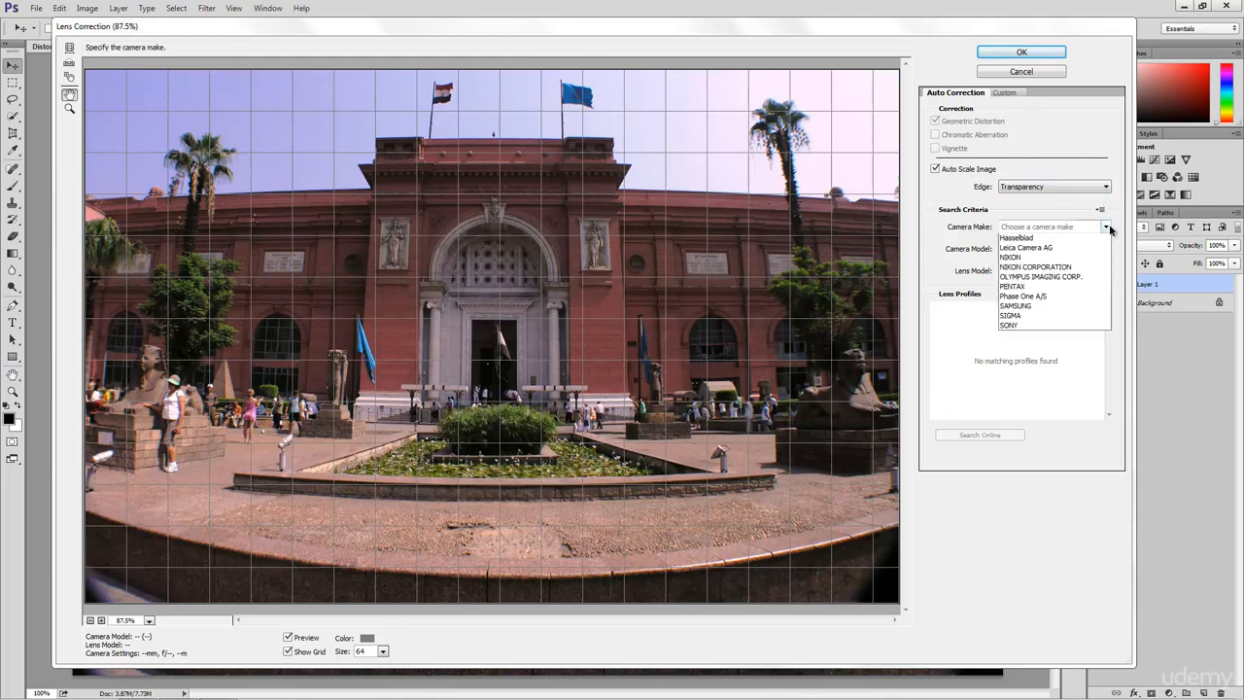
click(1107, 227)
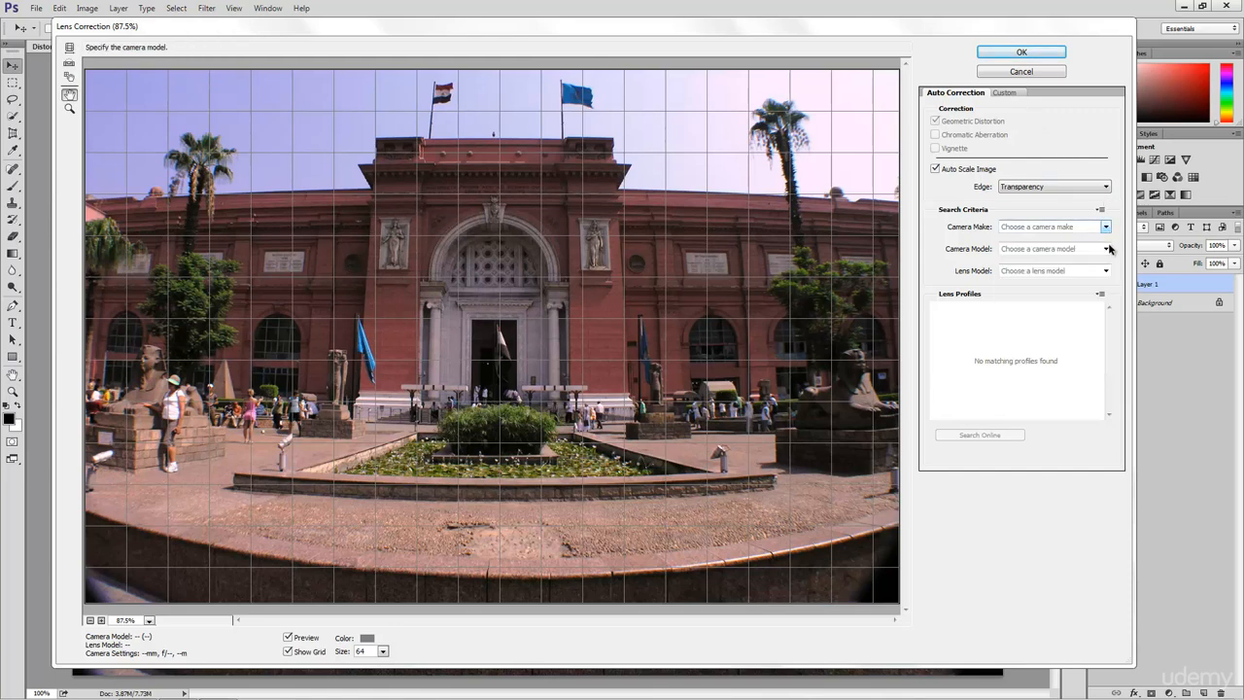
click(1106, 250)
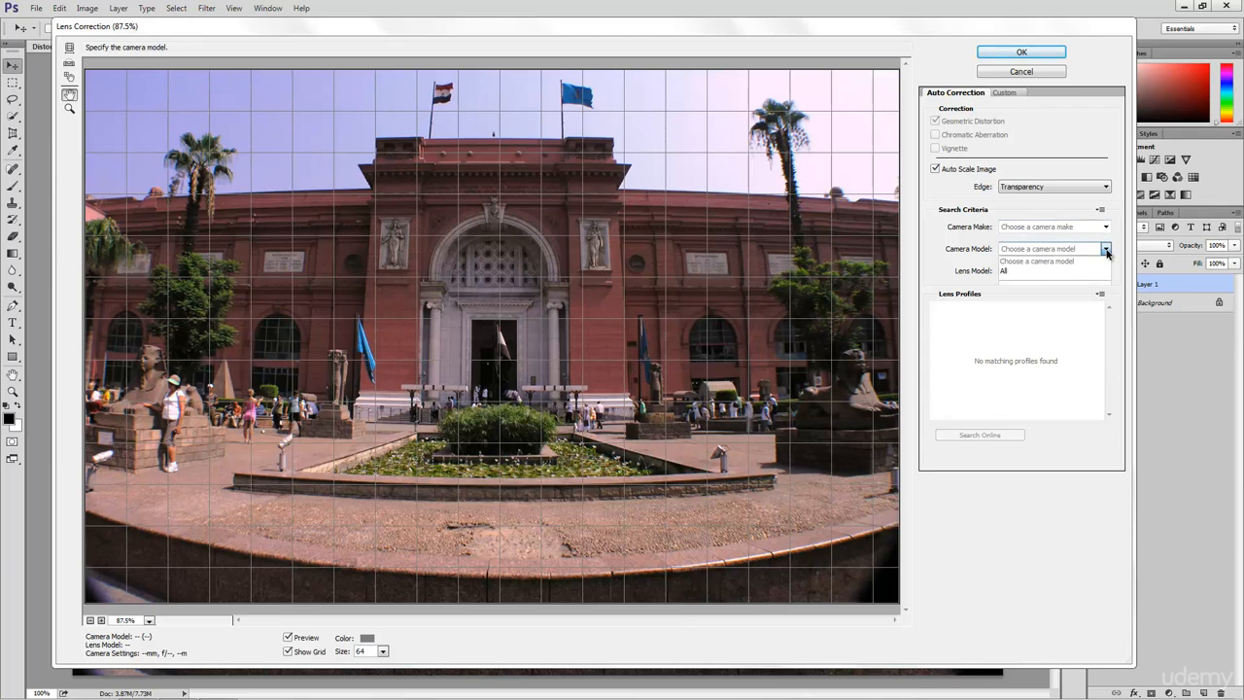
click(1106, 250)
click(1107, 271)
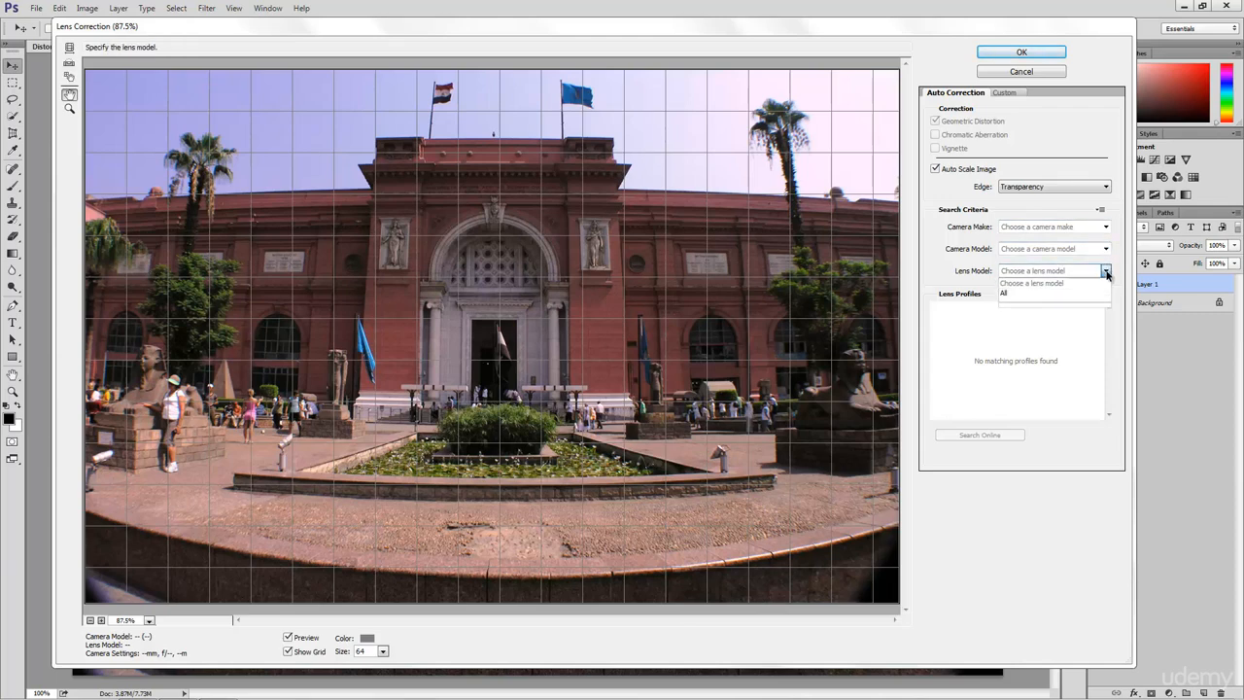
click(1106, 272)
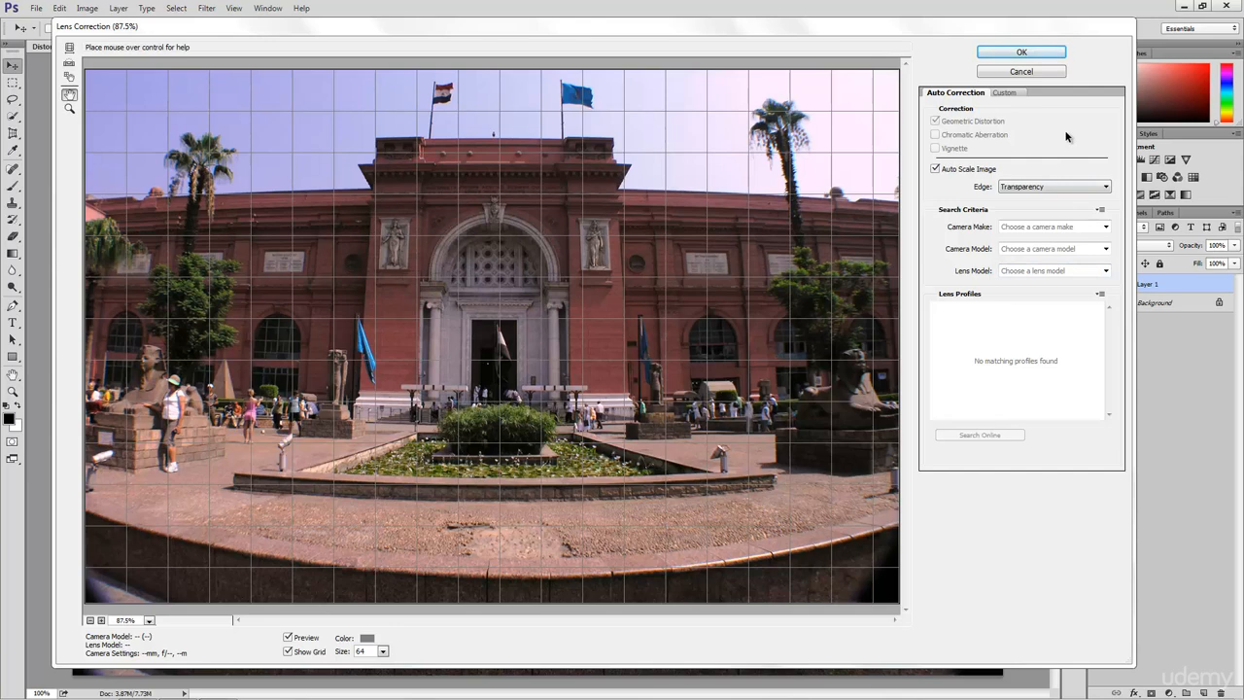
- On the Custom tab, set Vertical Perspective to -30 and Remove Distortion to +40.00
click(1005, 93)
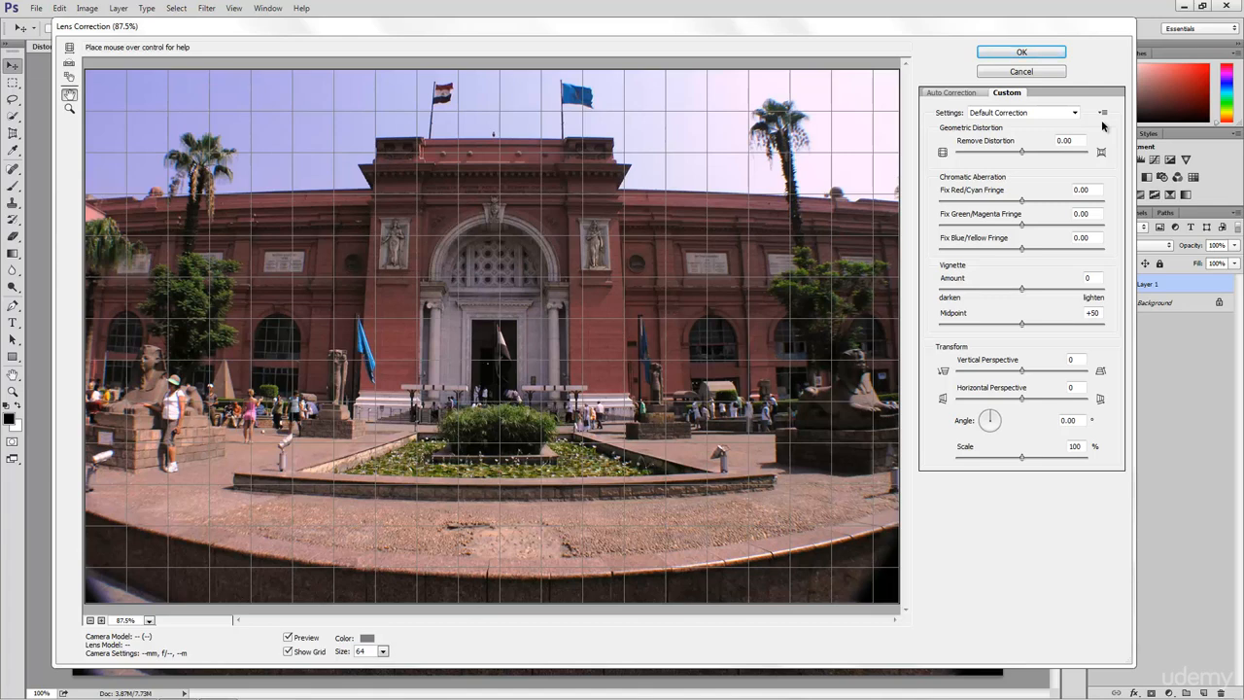
click(1021, 374)
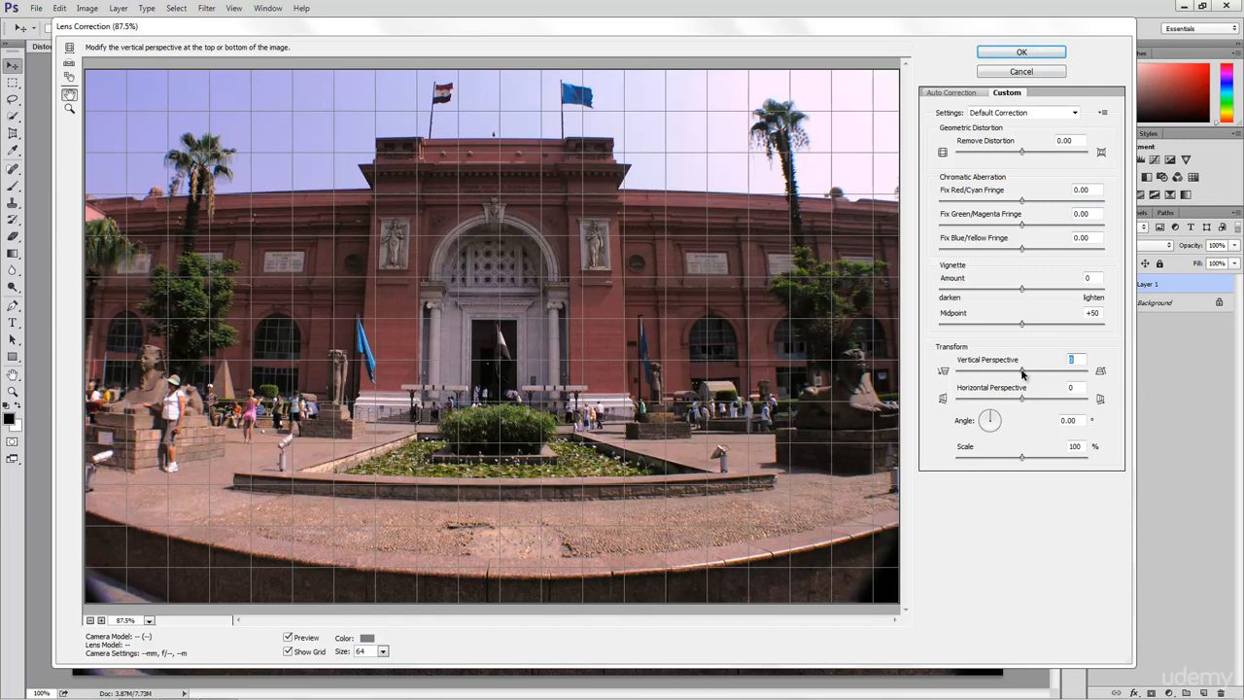
drag(1021, 375, 1019, 374)
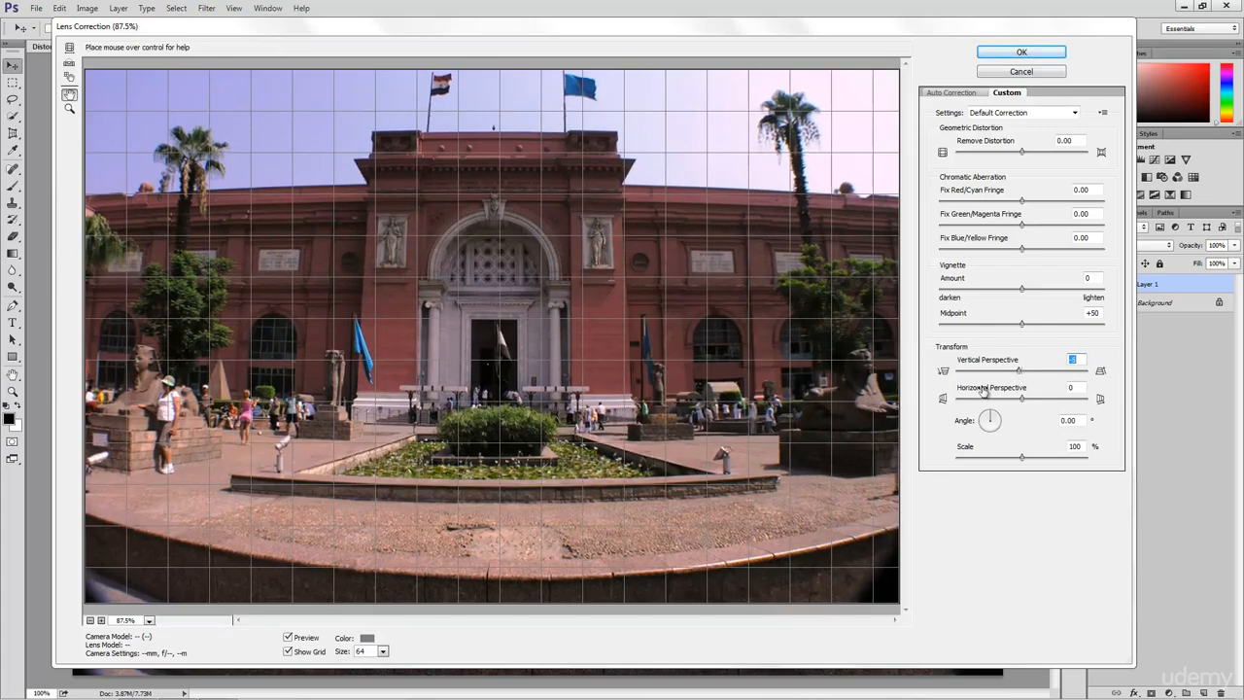
drag(1019, 374, 1003, 375)
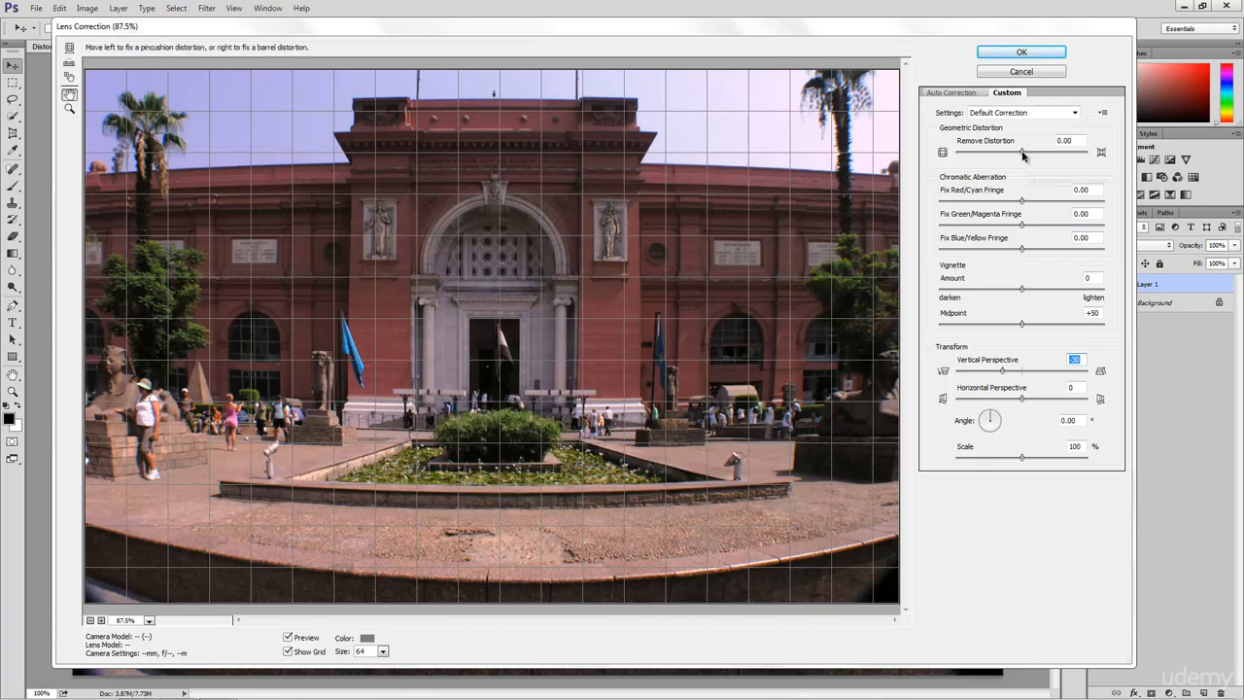
drag(1020, 153, 1028, 159)
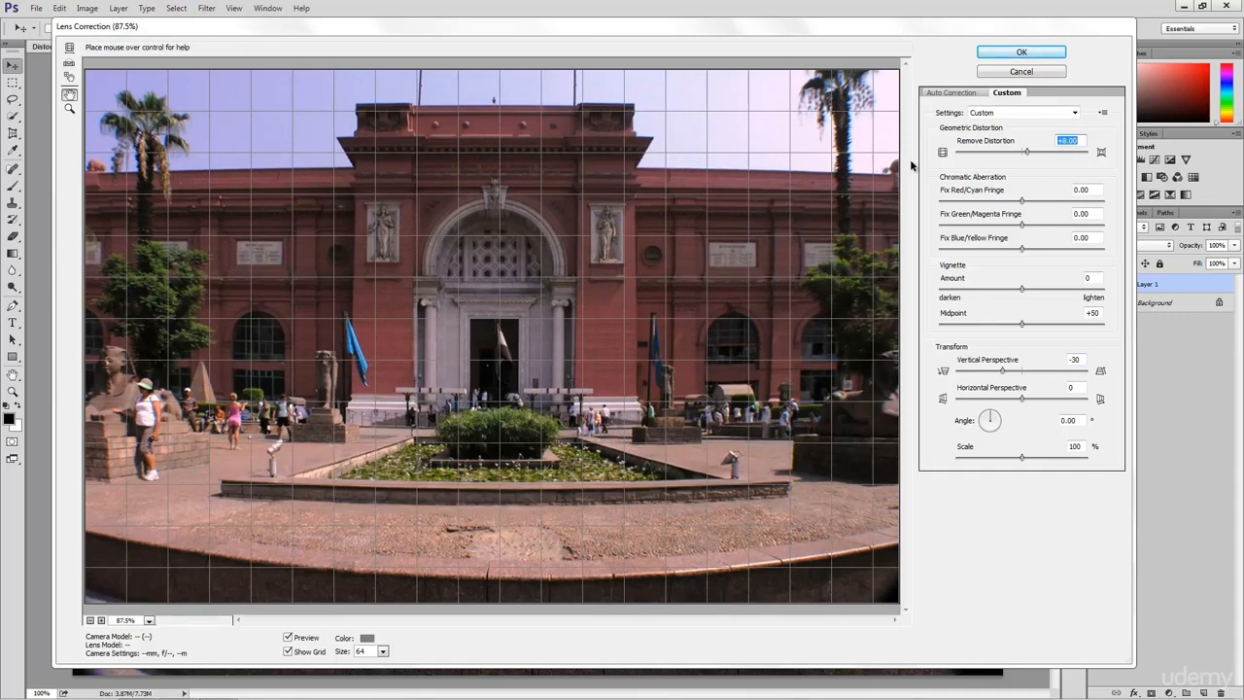
drag(1027, 153, 1046, 157)
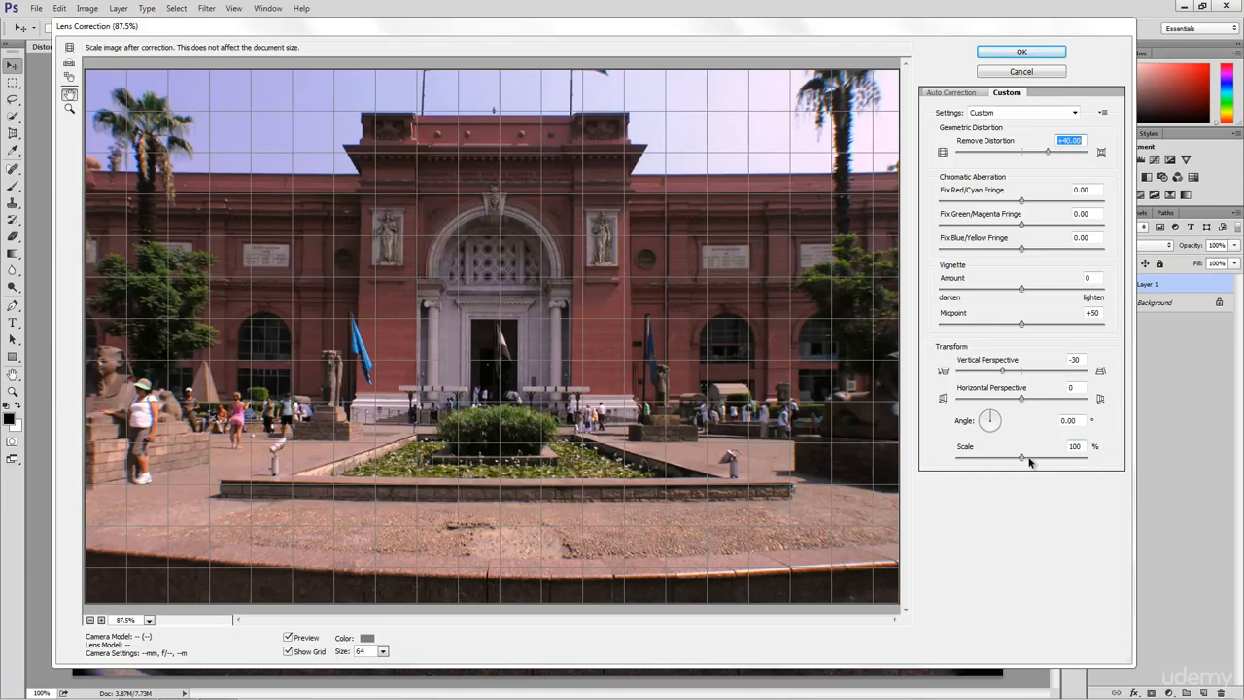
- Set Scale to 90% and confirm the Lens Correction with OK
drag(1023, 458, 992, 462)
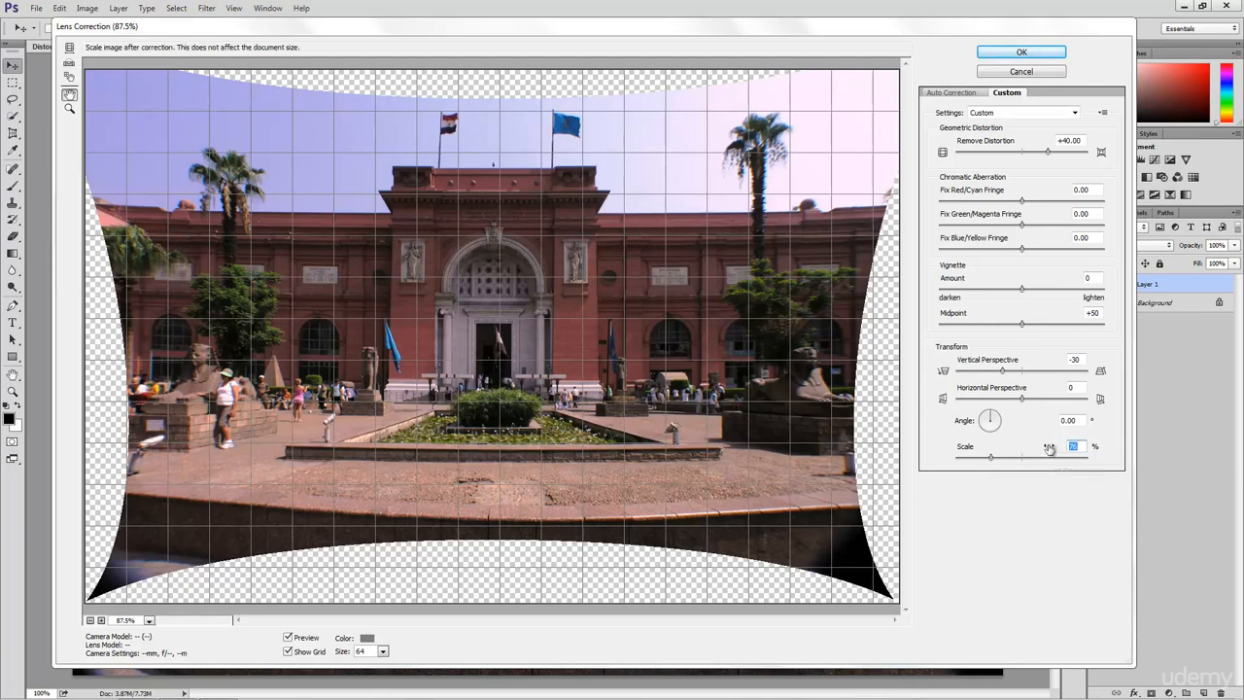
text(90)
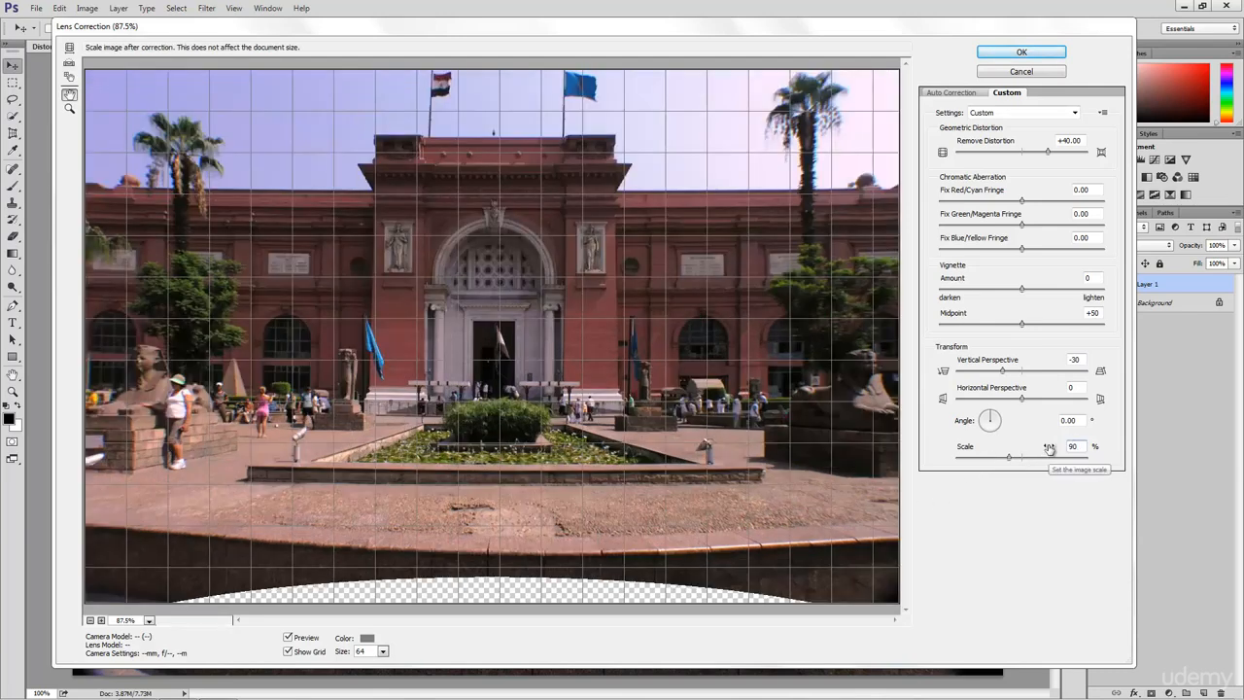
click(1029, 52)
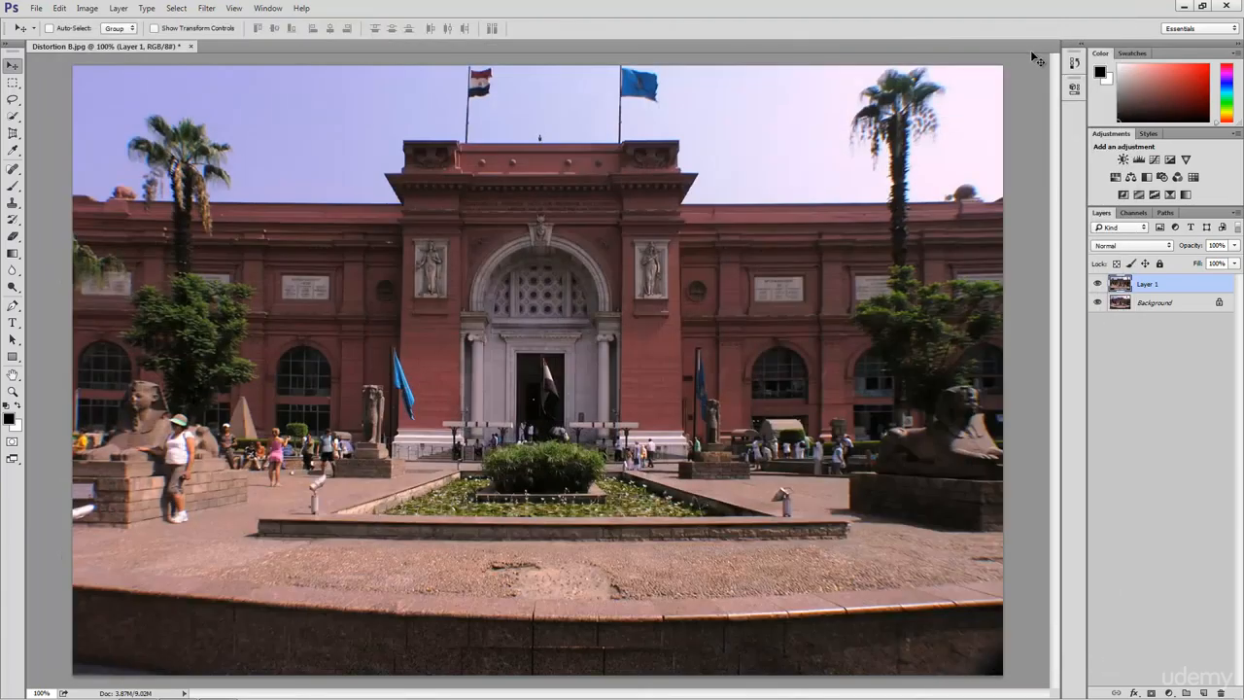
click(1097, 284)
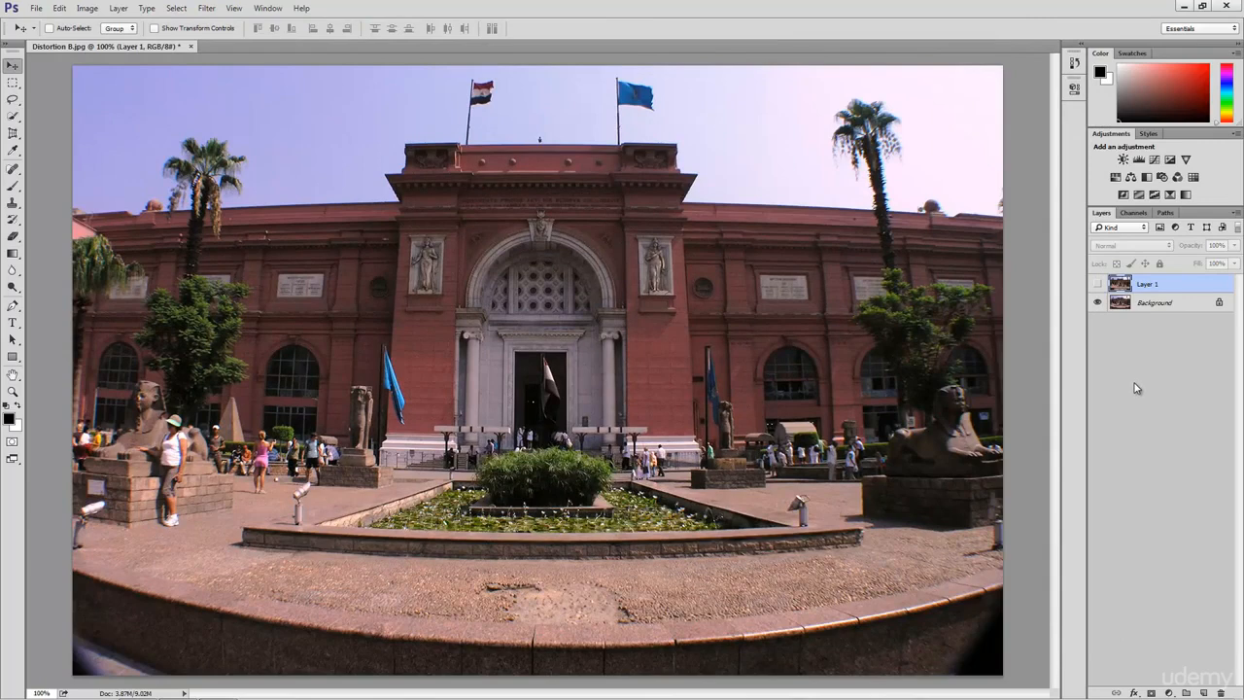
click(1098, 284)
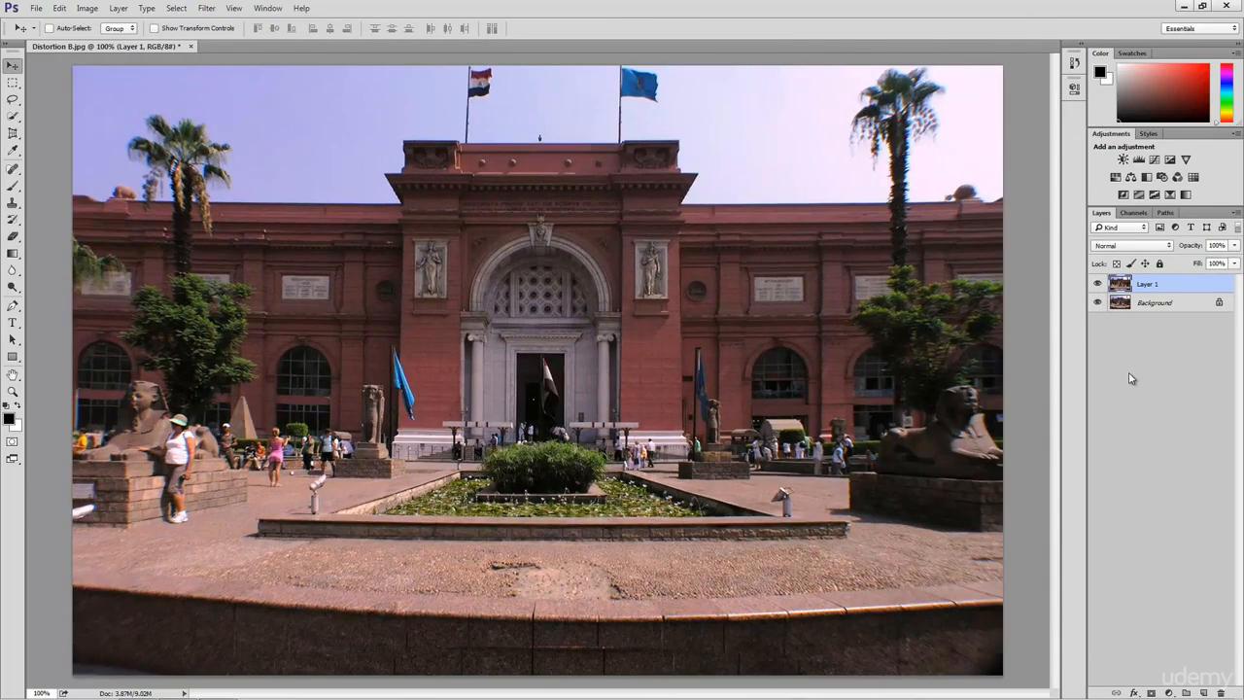
click(1097, 284)
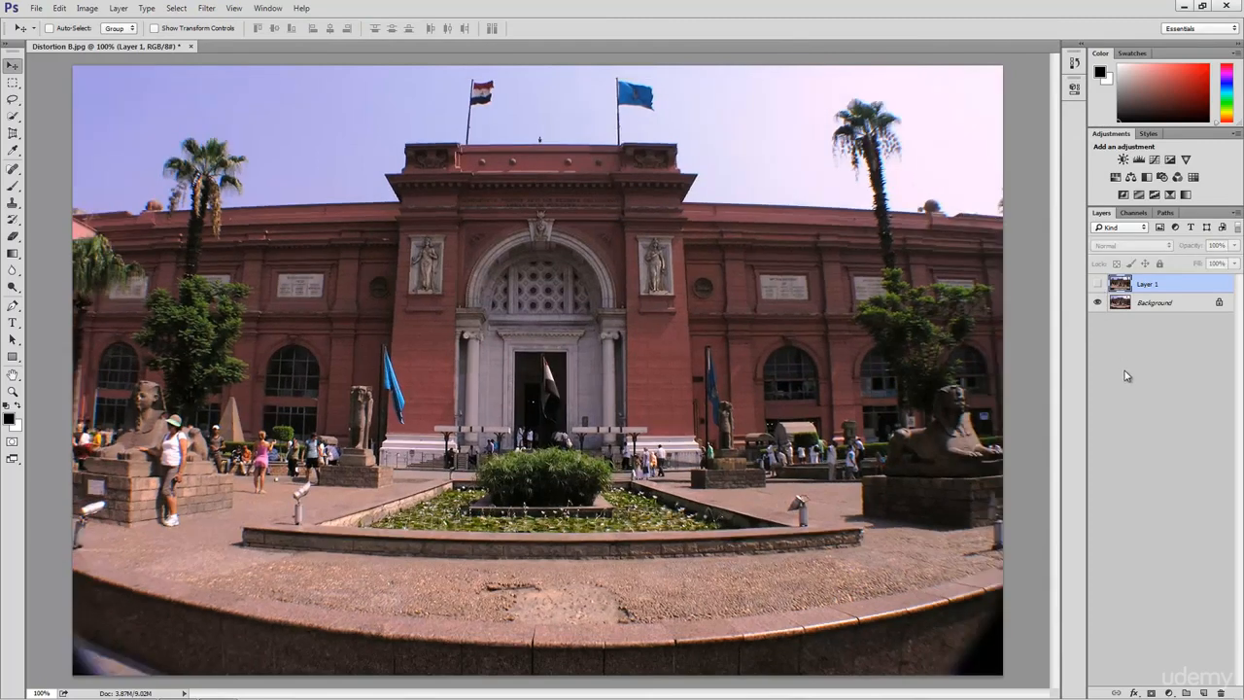
click(1097, 284)
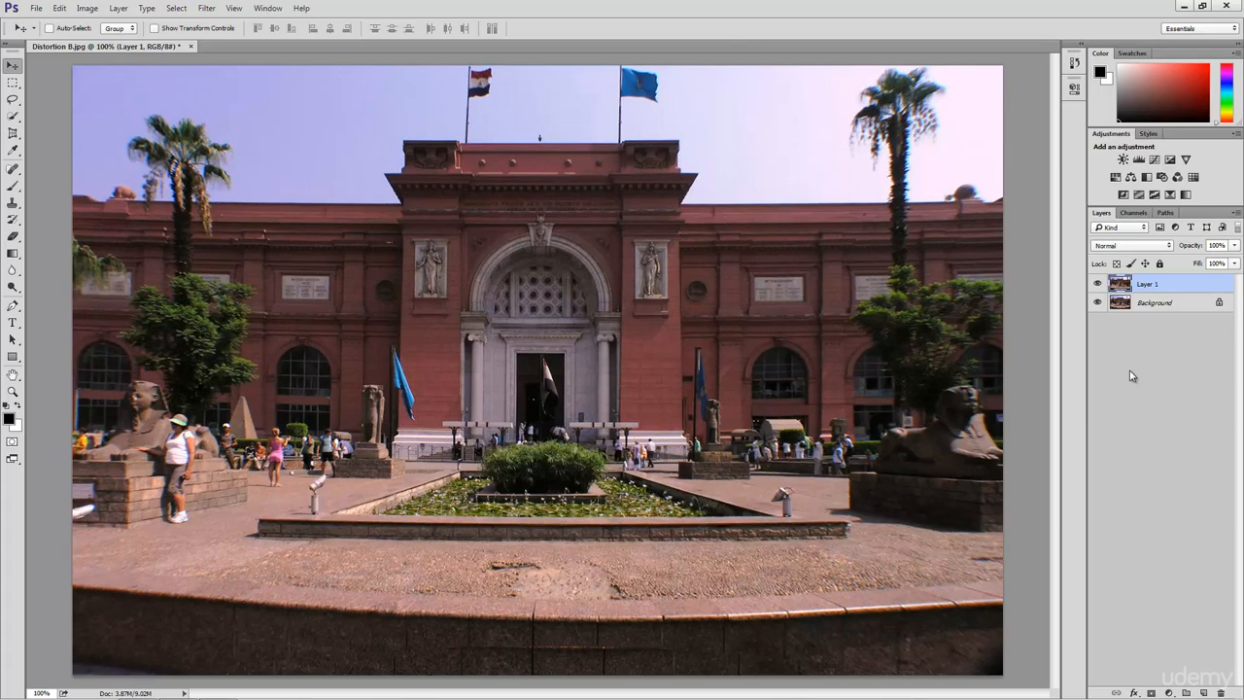
- Rename the layers 'Original' and 'Lens Correct', then duplicate Original with Ctrl+J
double_click(1157, 304)
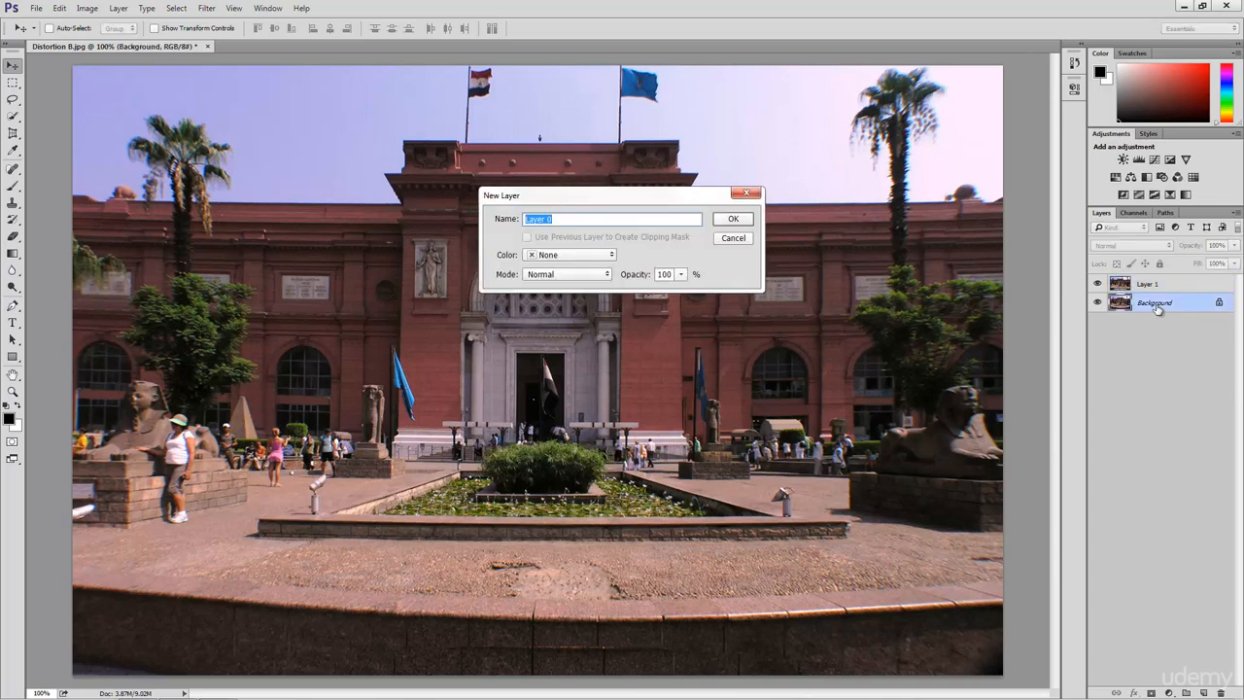
text(0)
text(riginal)
key(Return)
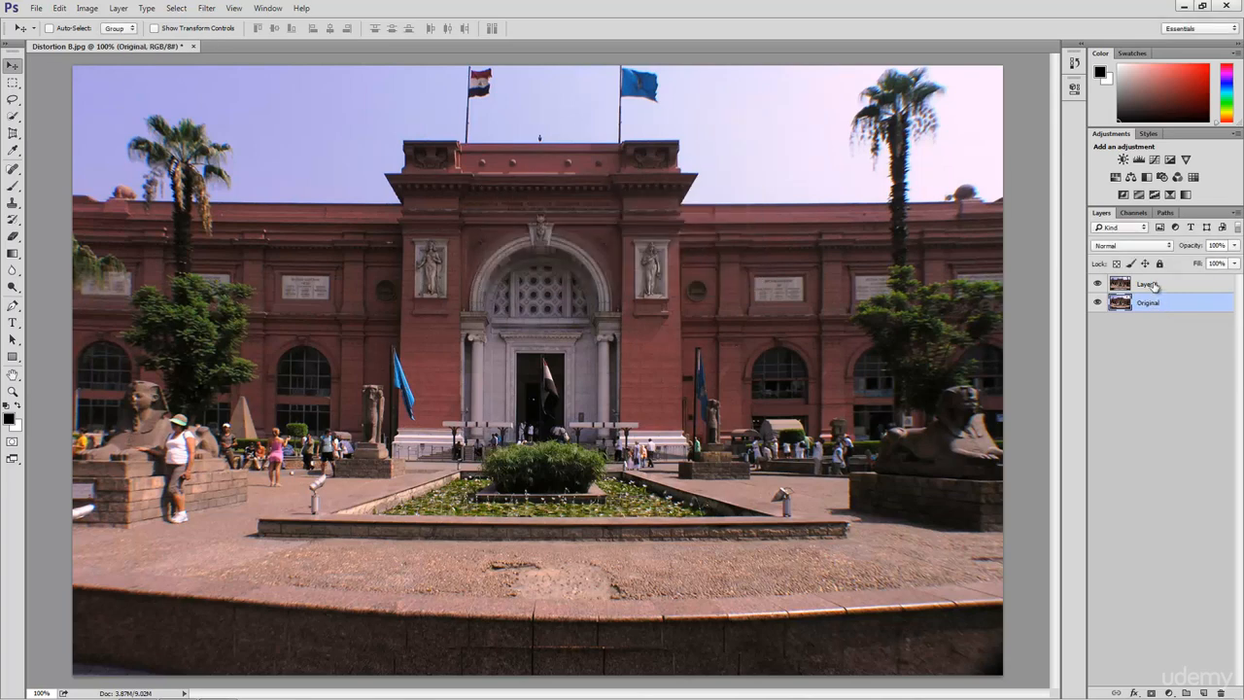
double_click(1151, 284)
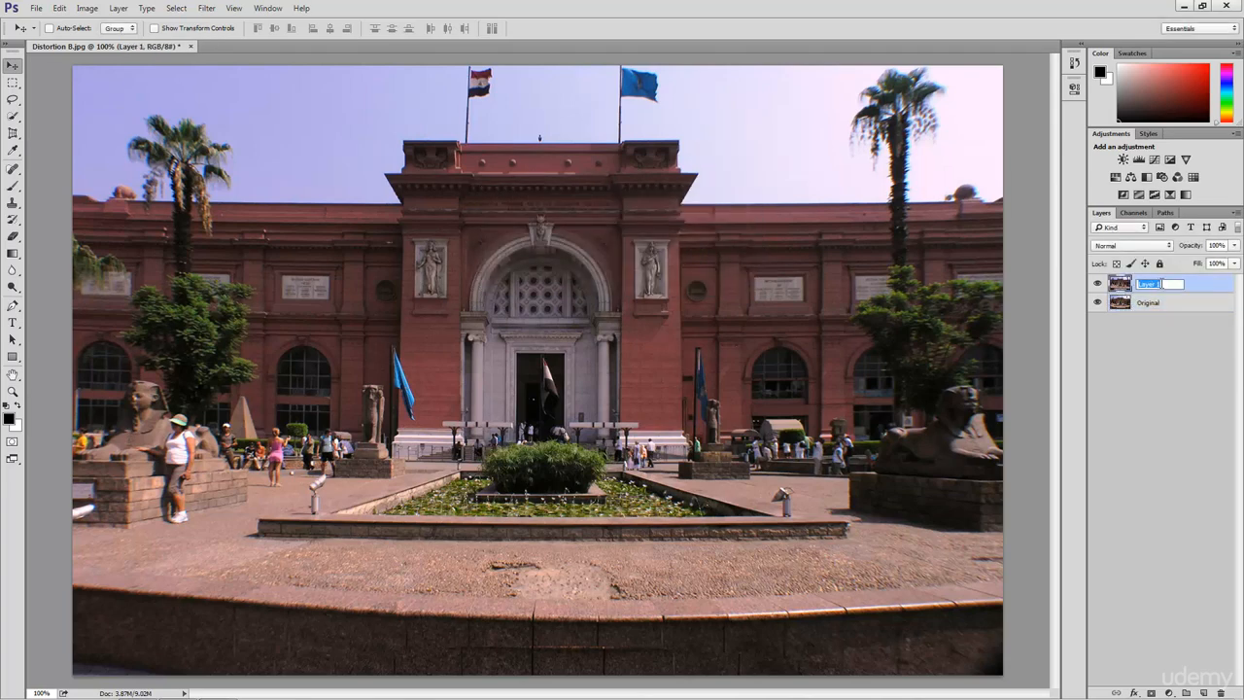
text(Lens Correct)
key(Return)
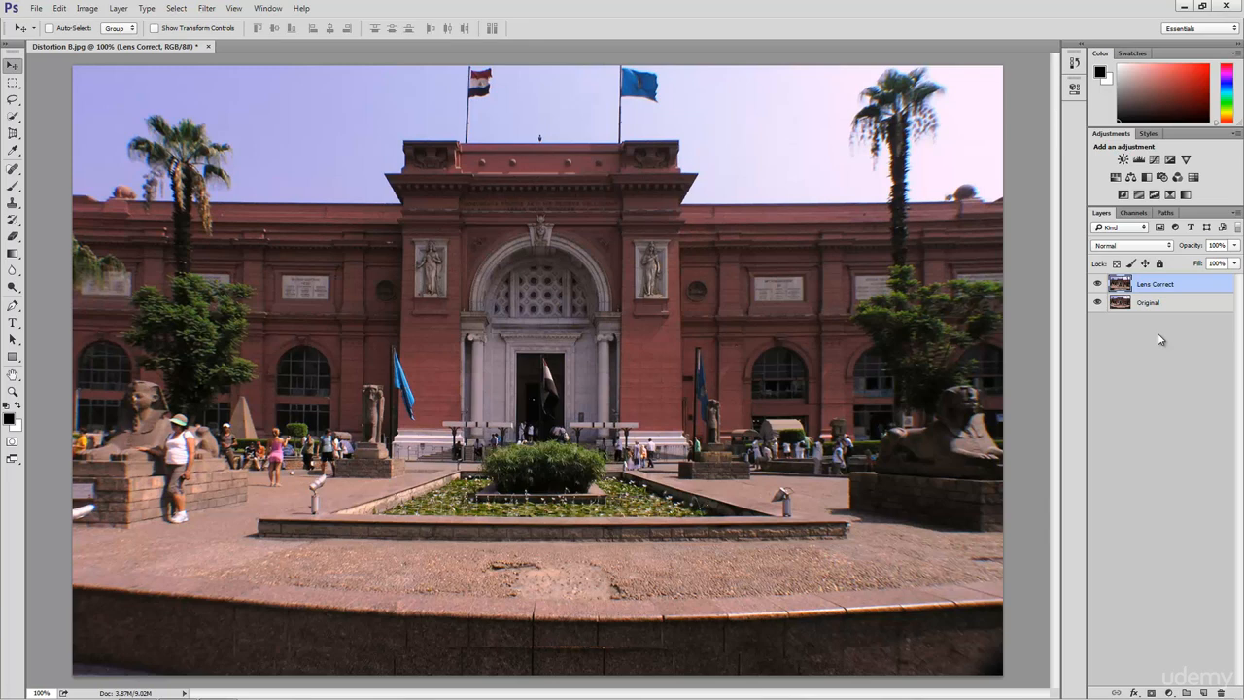
click(1170, 303)
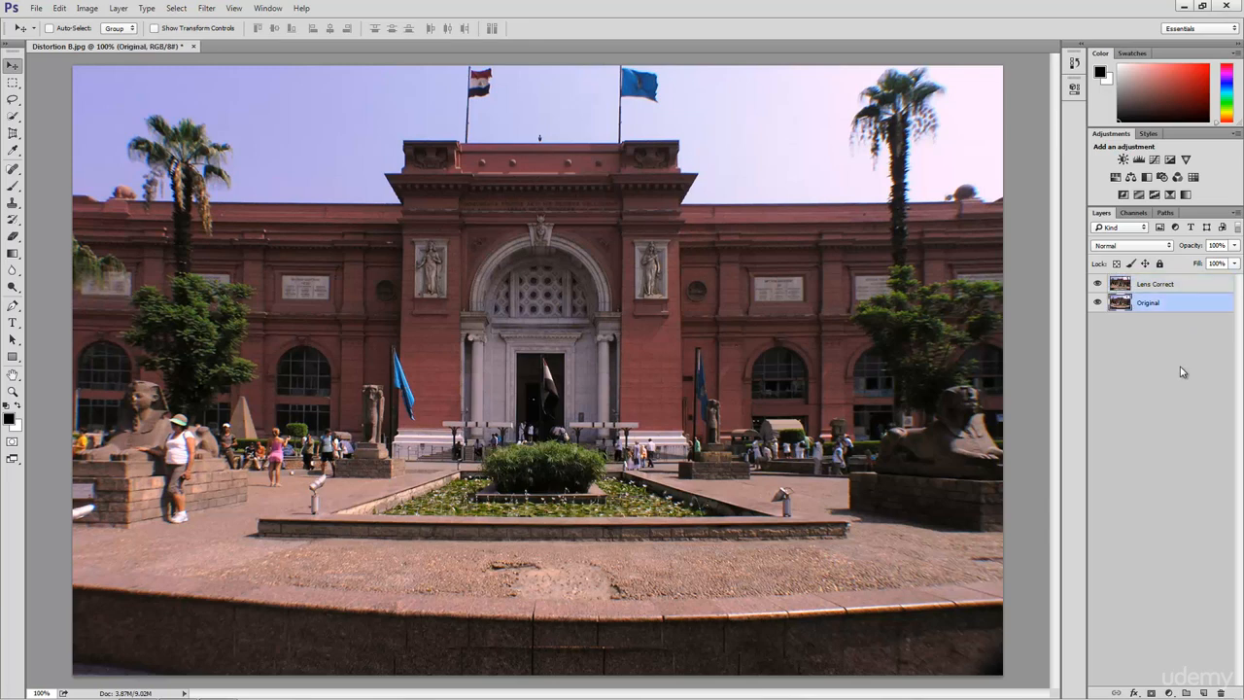
key(ctrl+j)
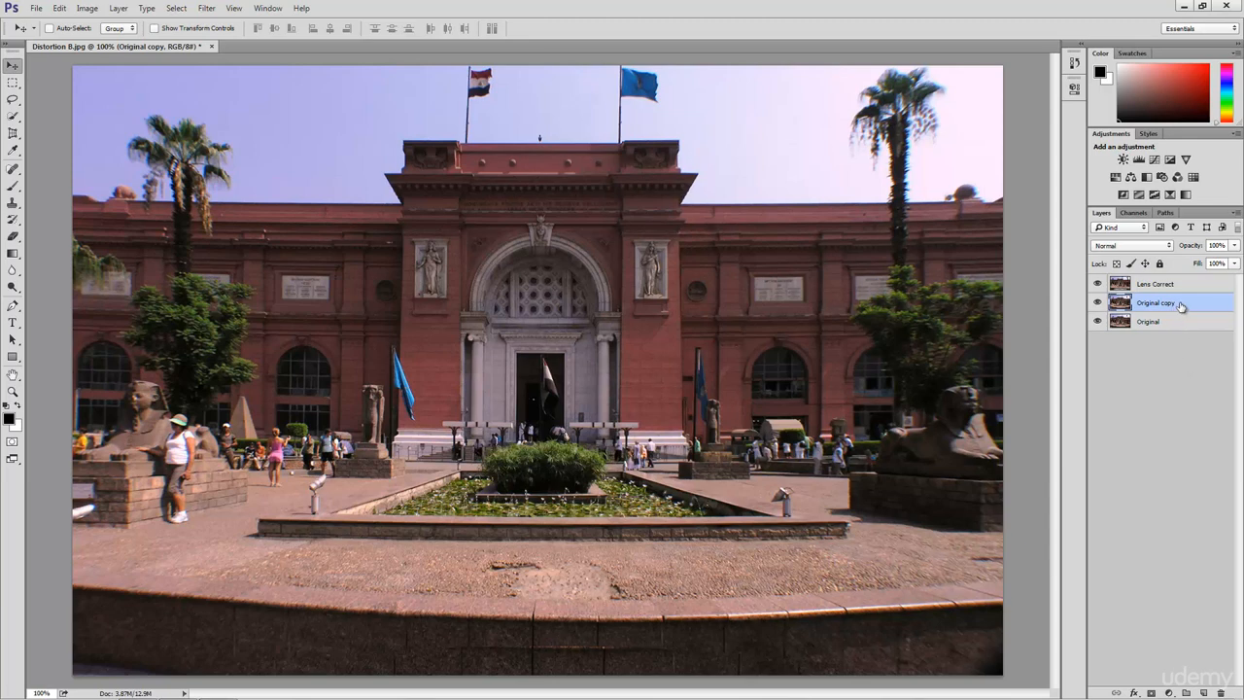
- Drag Original copy to the top of the stack and open Filter > Adaptive Wide Angle
drag(1182, 302, 1173, 278)
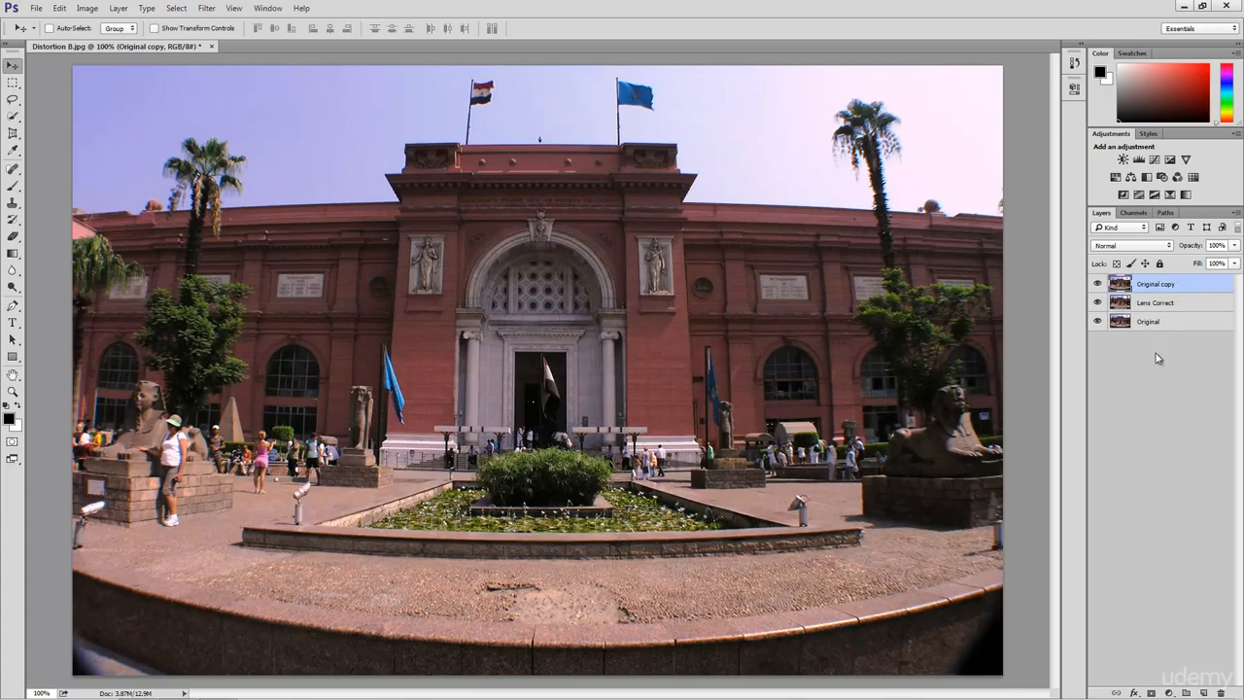
click(206, 9)
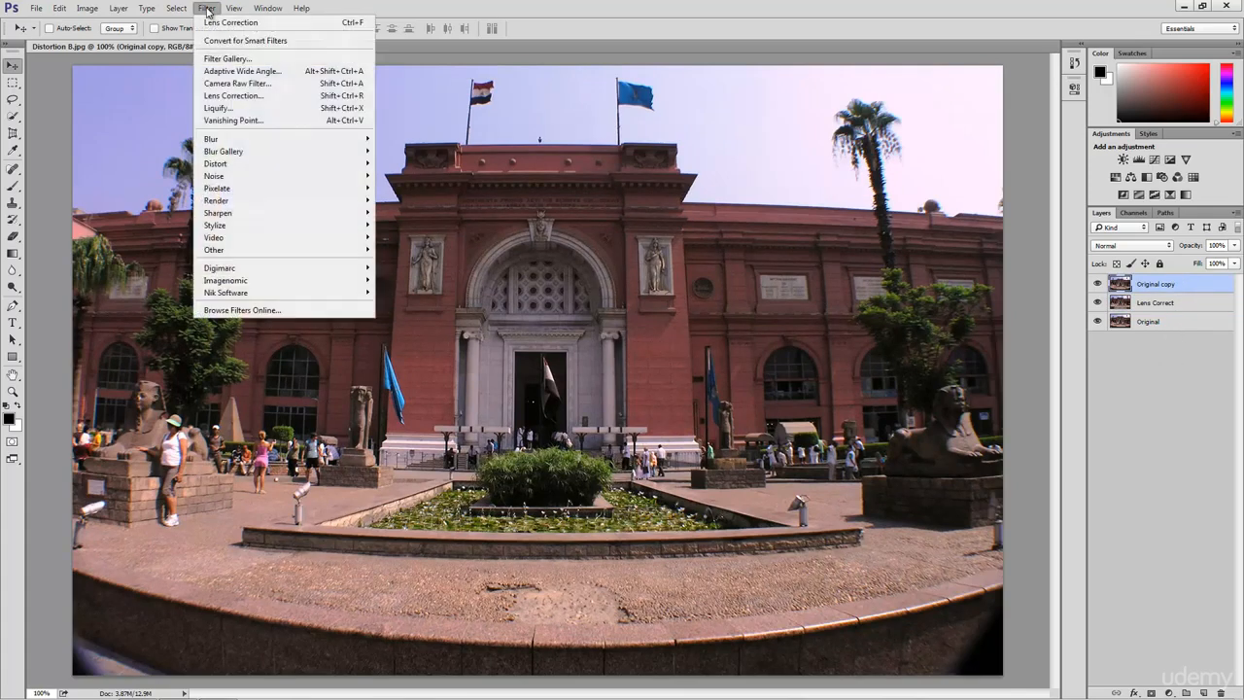
click(239, 72)
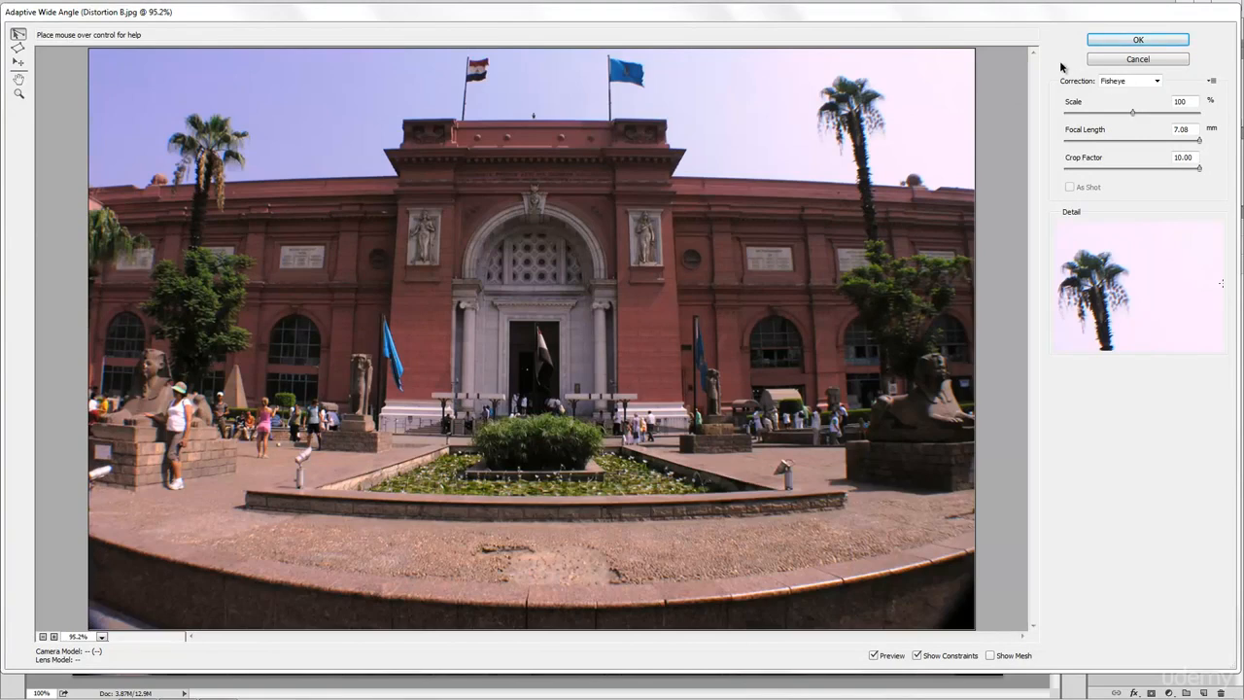
- Choose Fisheye correction, reduce Scale to 86% and shorten the Focal Length in several drags
click(1109, 81)
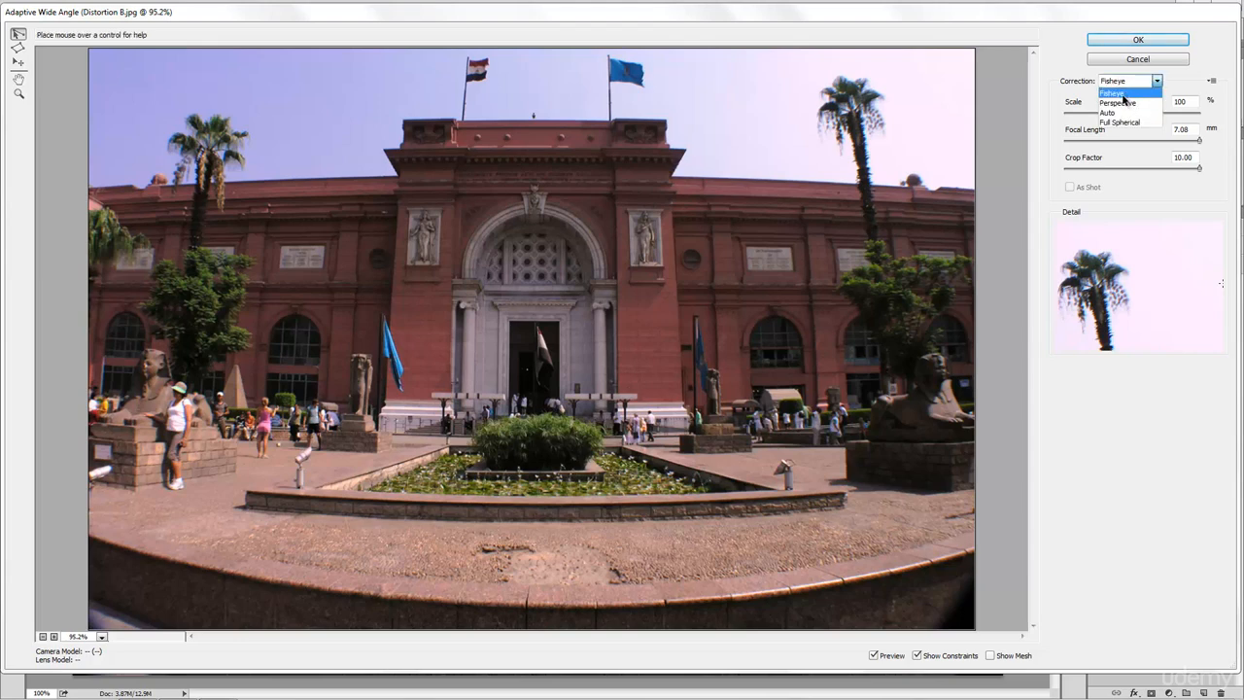
click(1123, 97)
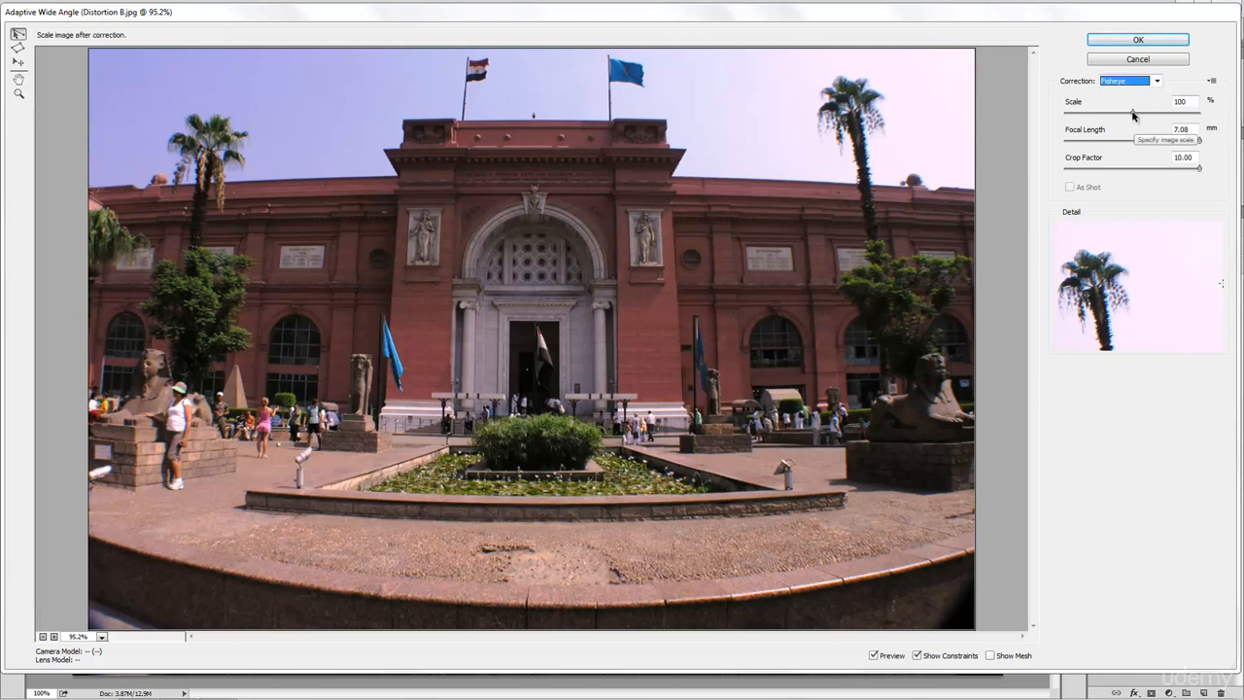
drag(1132, 115, 1115, 119)
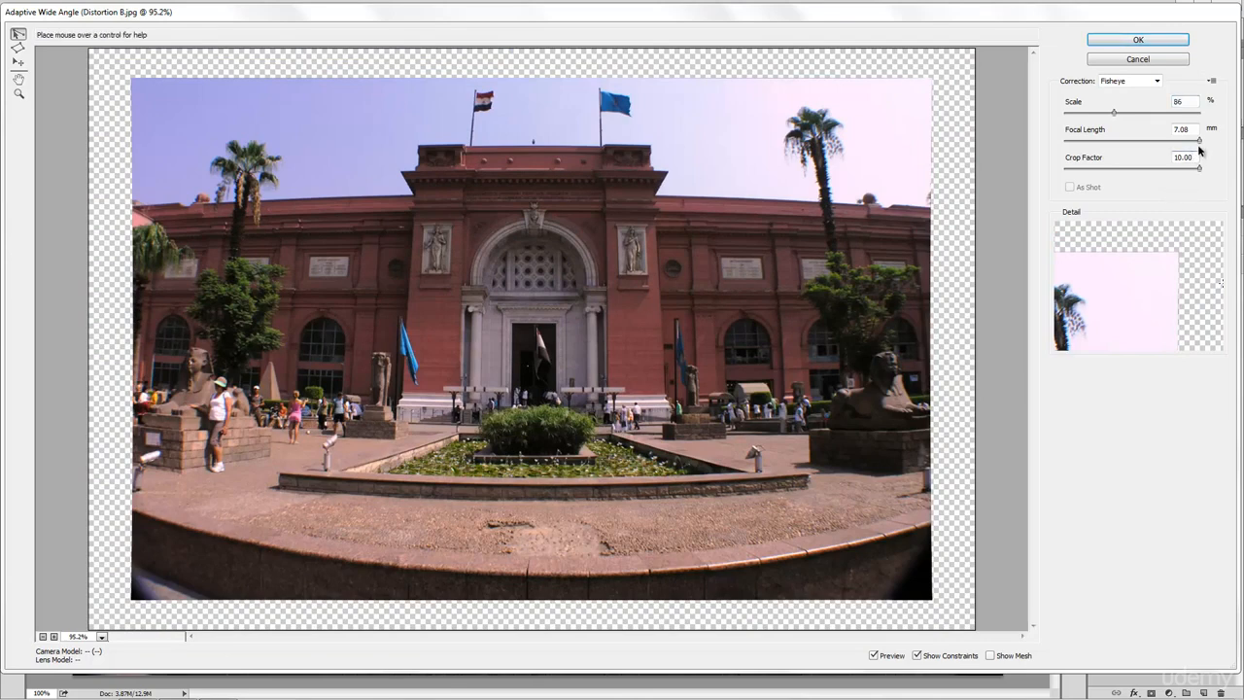
drag(1200, 143, 1196, 145)
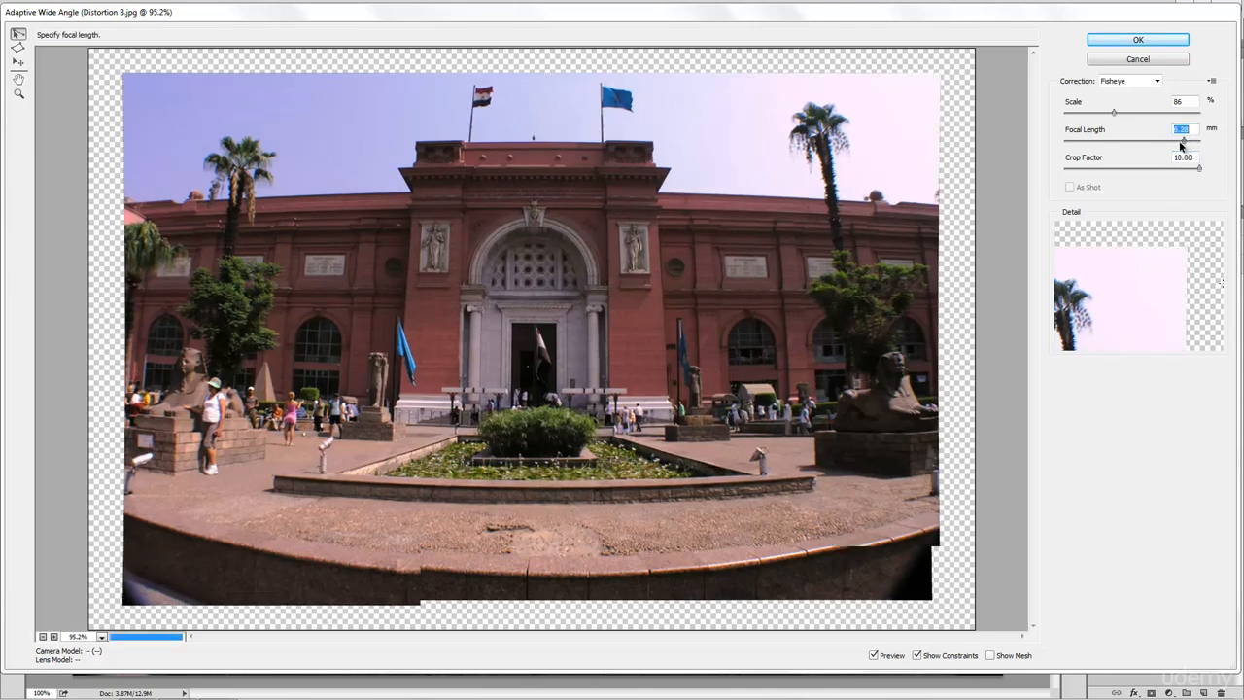
drag(1193, 146, 1180, 145)
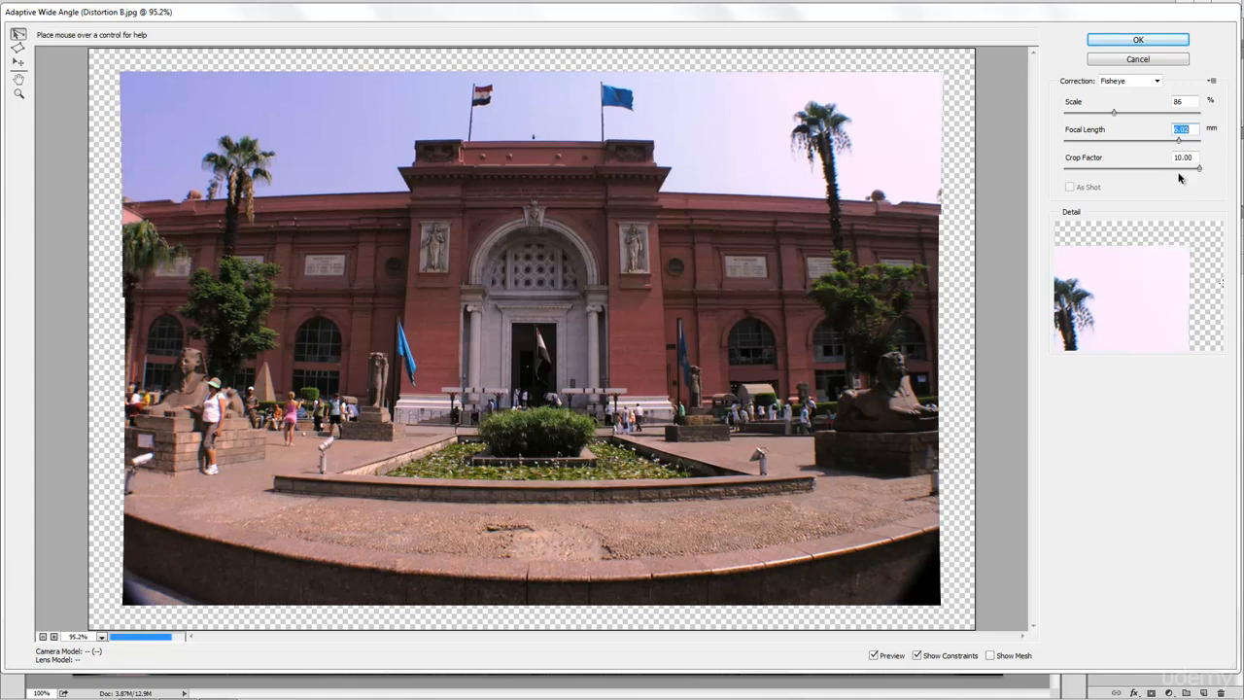
drag(1179, 146, 1129, 146)
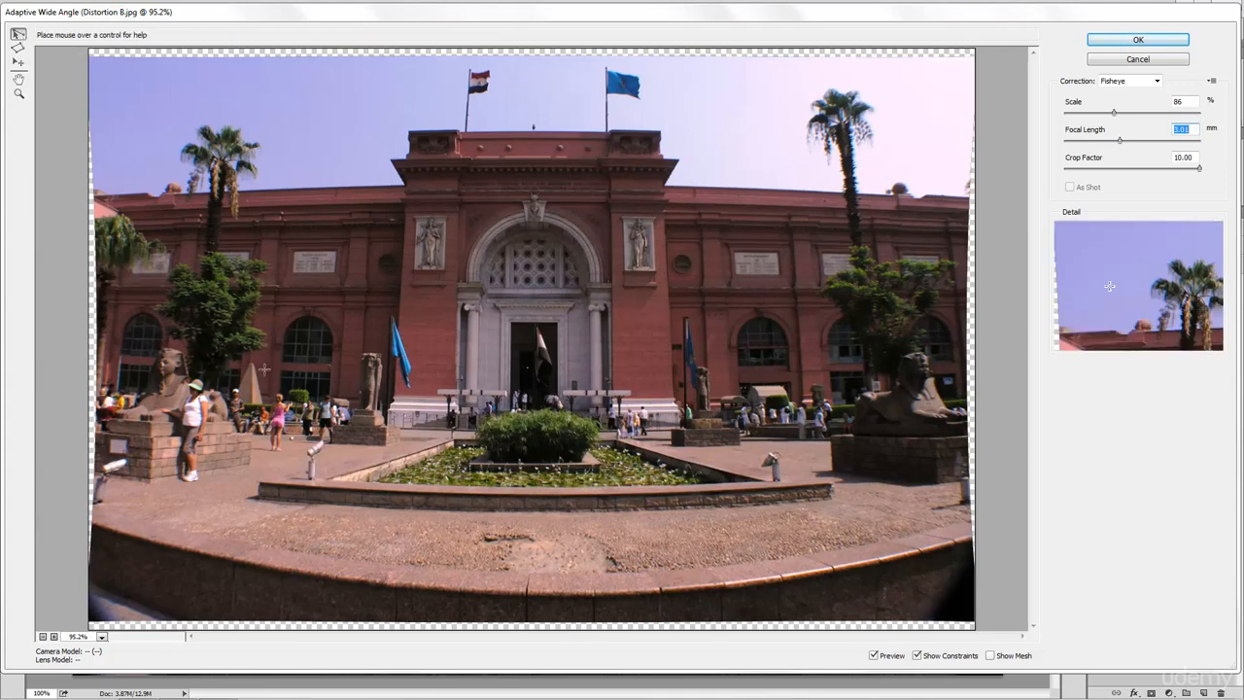
- Draw a constraint along the flower-bed wall end to end, adjust its curvature, and bring up its context menu
click(259, 483)
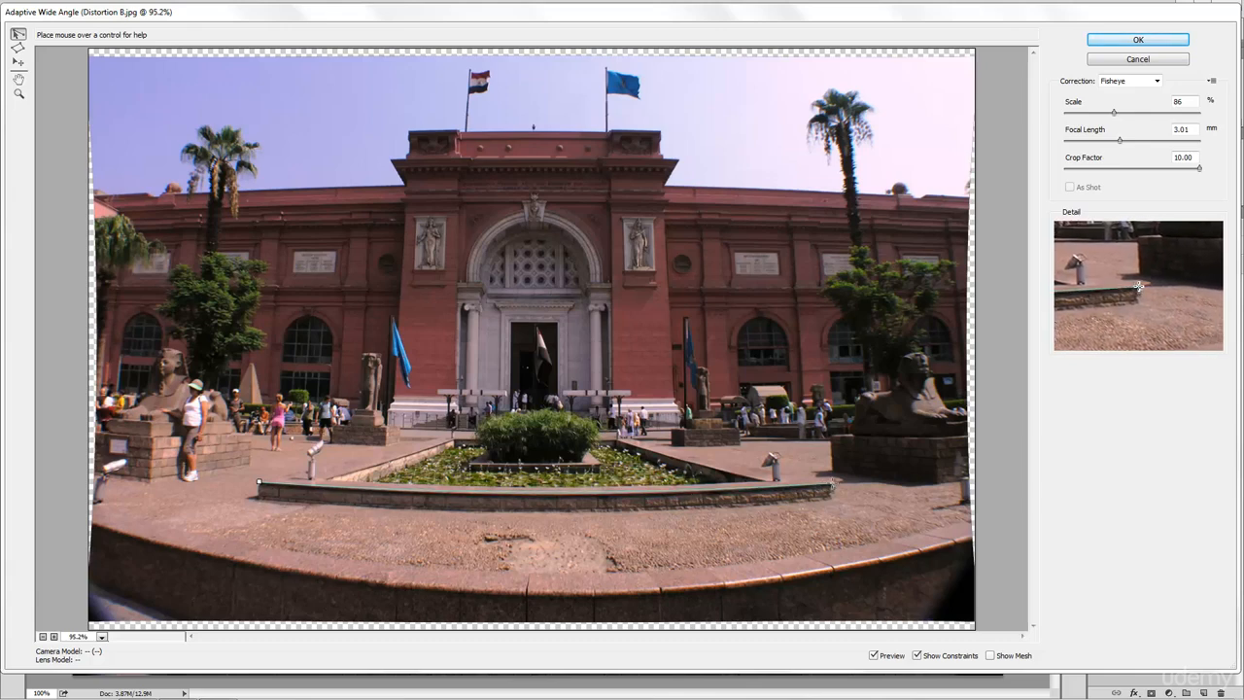
click(833, 483)
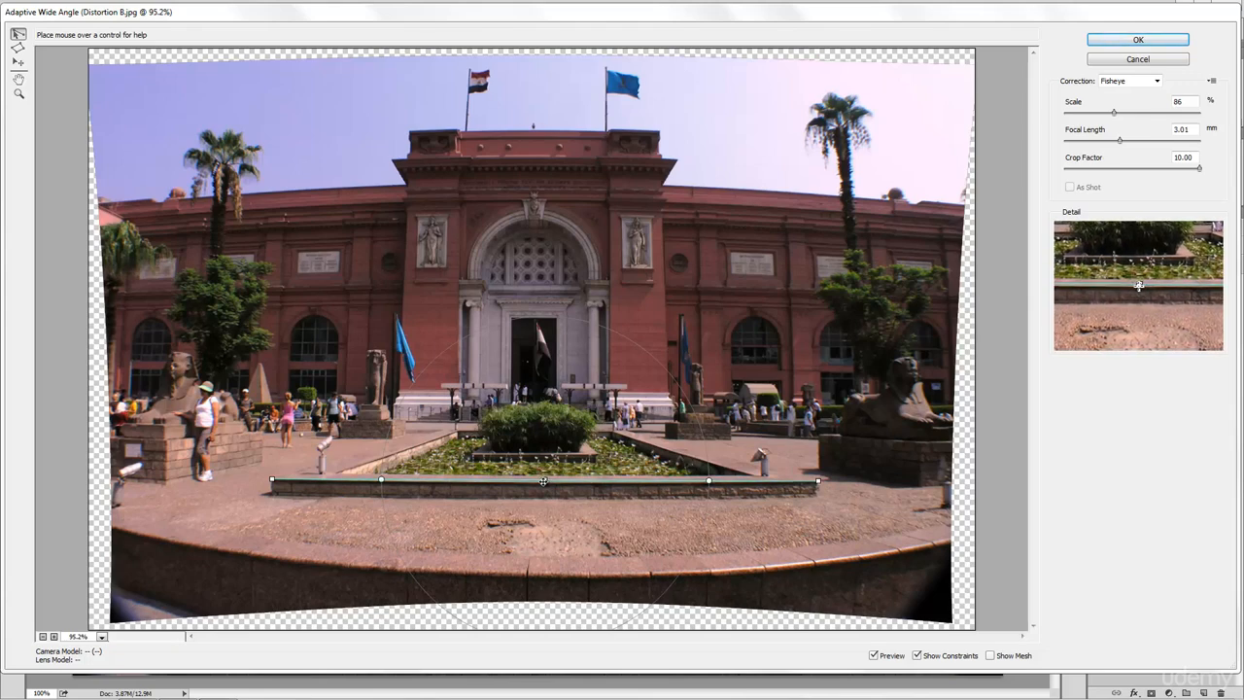
drag(544, 482, 544, 480)
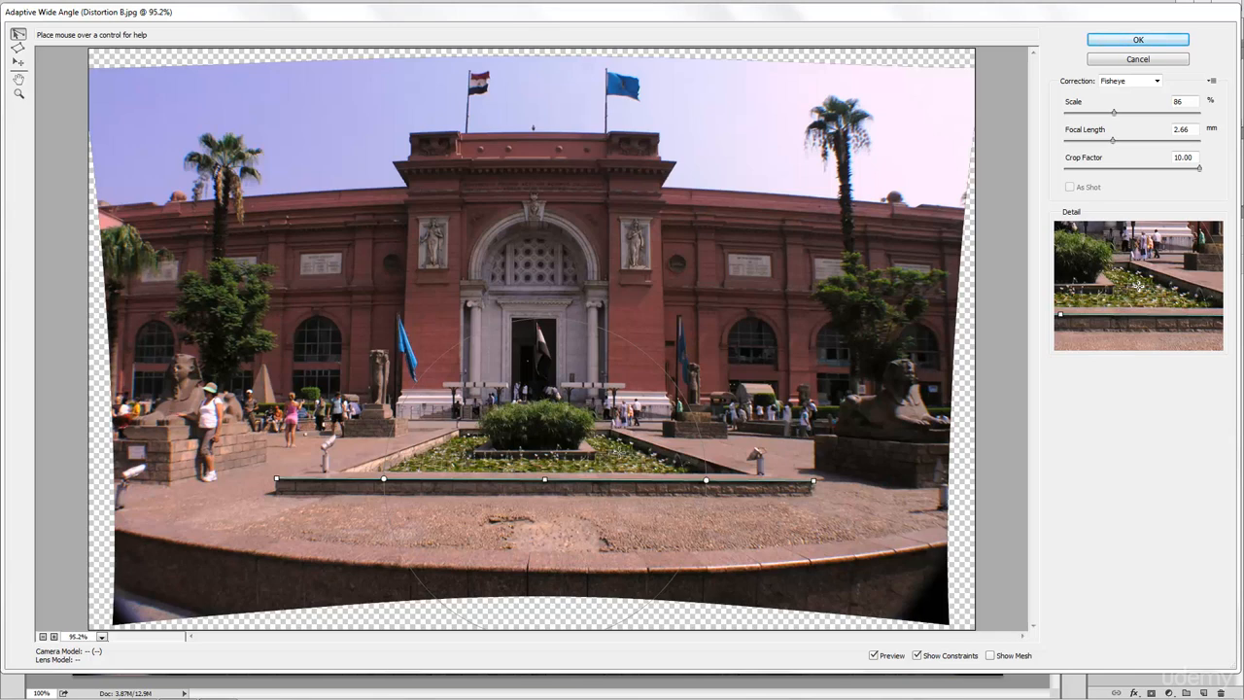
right_click(613, 481)
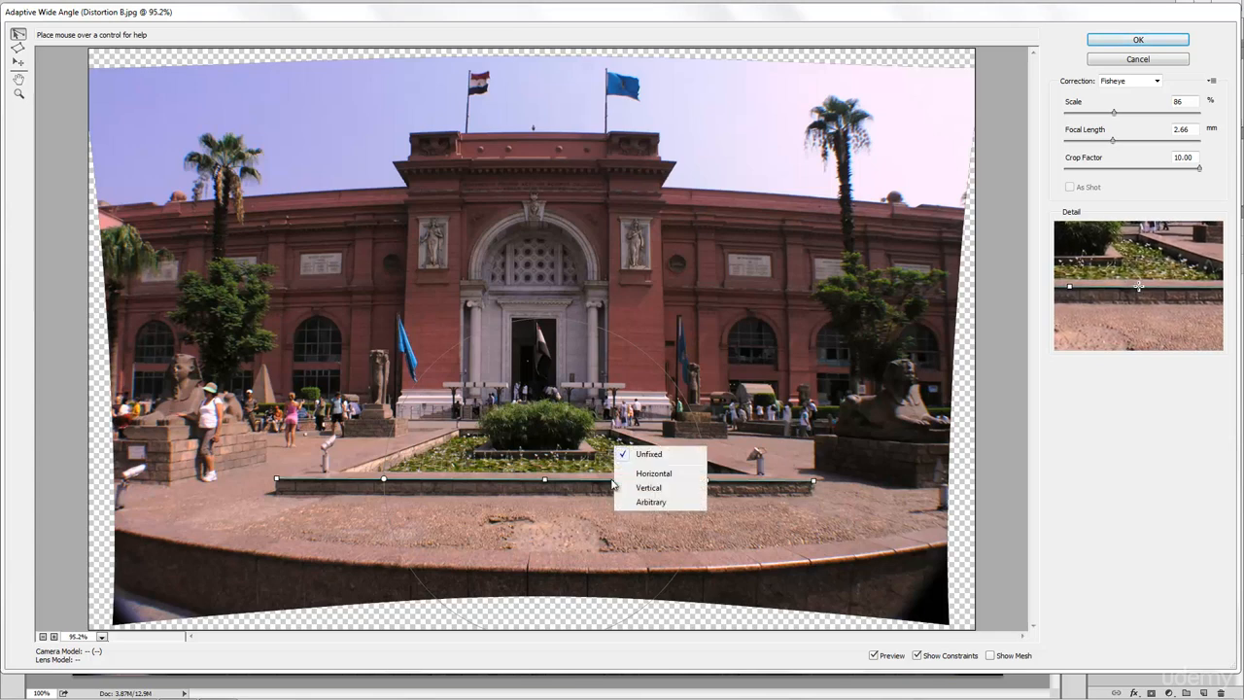
- Make the wall constraint Horizontal and add a short constraint along the planter edge under the bush
click(653, 474)
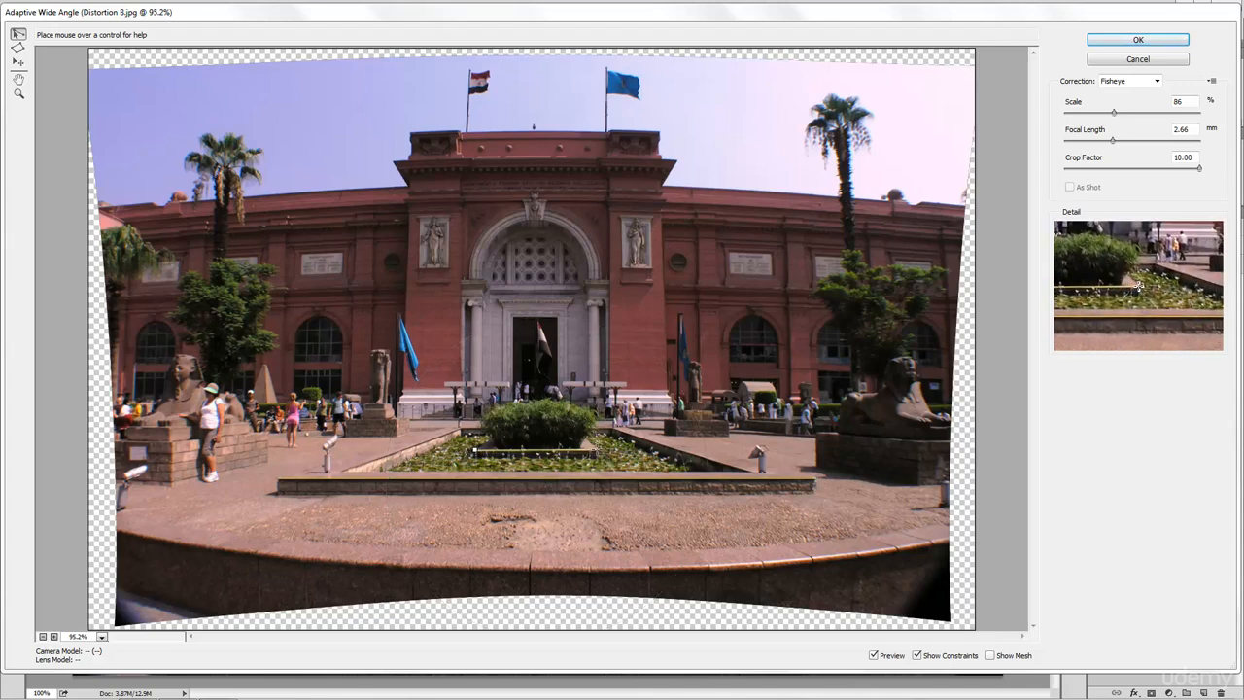
click(597, 451)
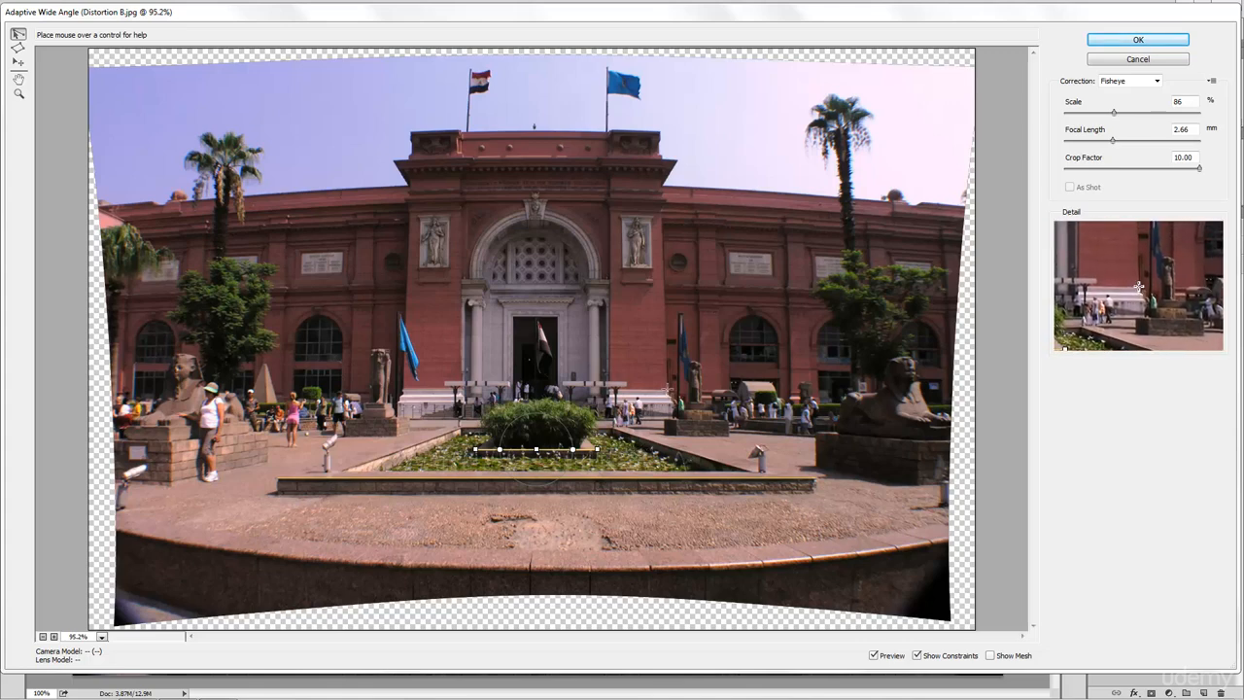
- Draw four vertical constraints: the entrance block's right edge, the flagpole, and two left pilasters
click(667, 389)
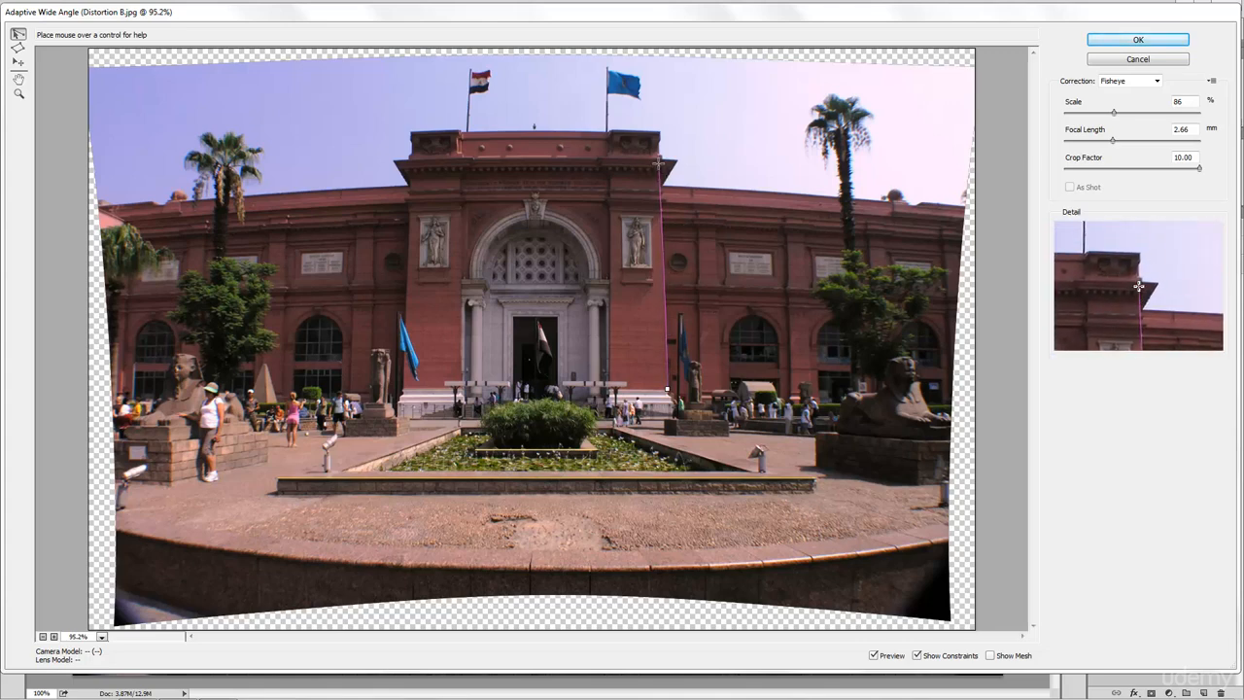
click(658, 157)
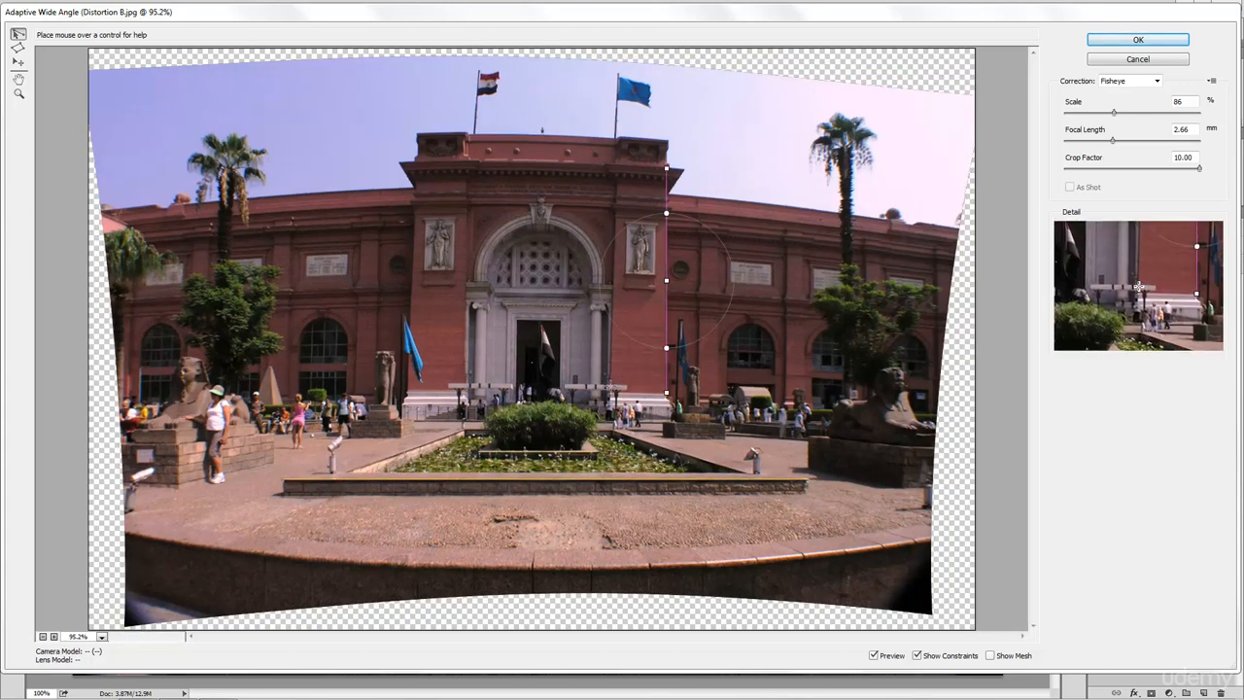
click(608, 387)
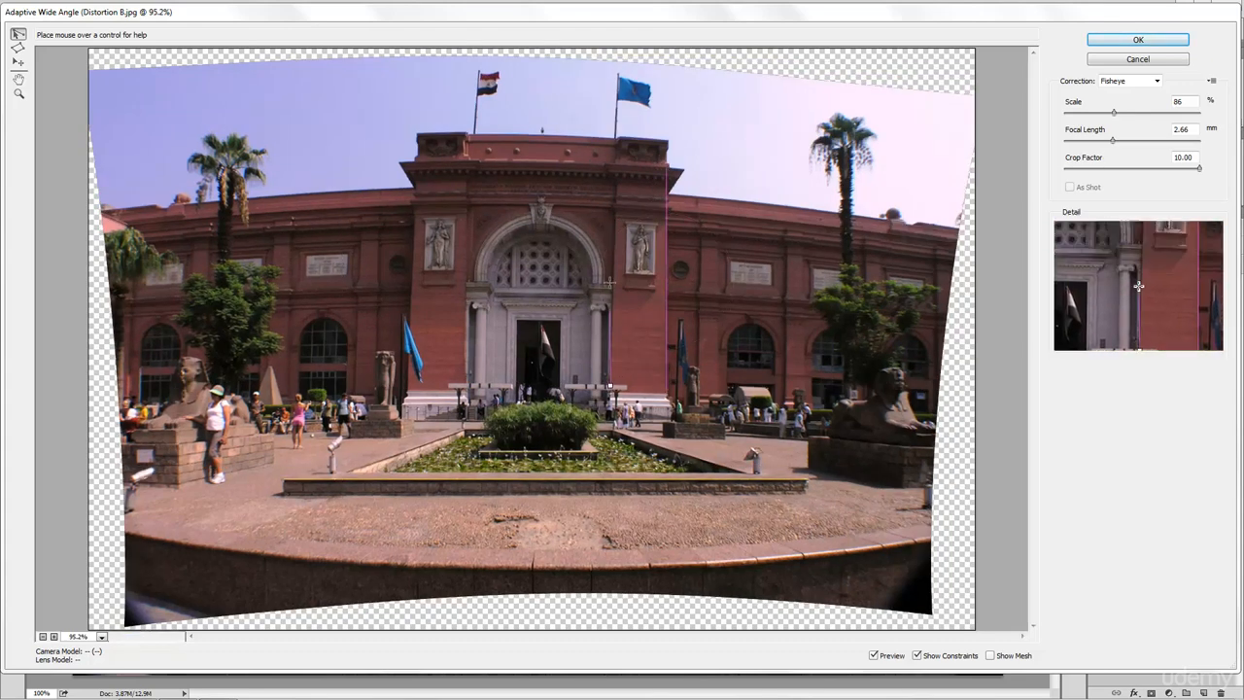
click(618, 136)
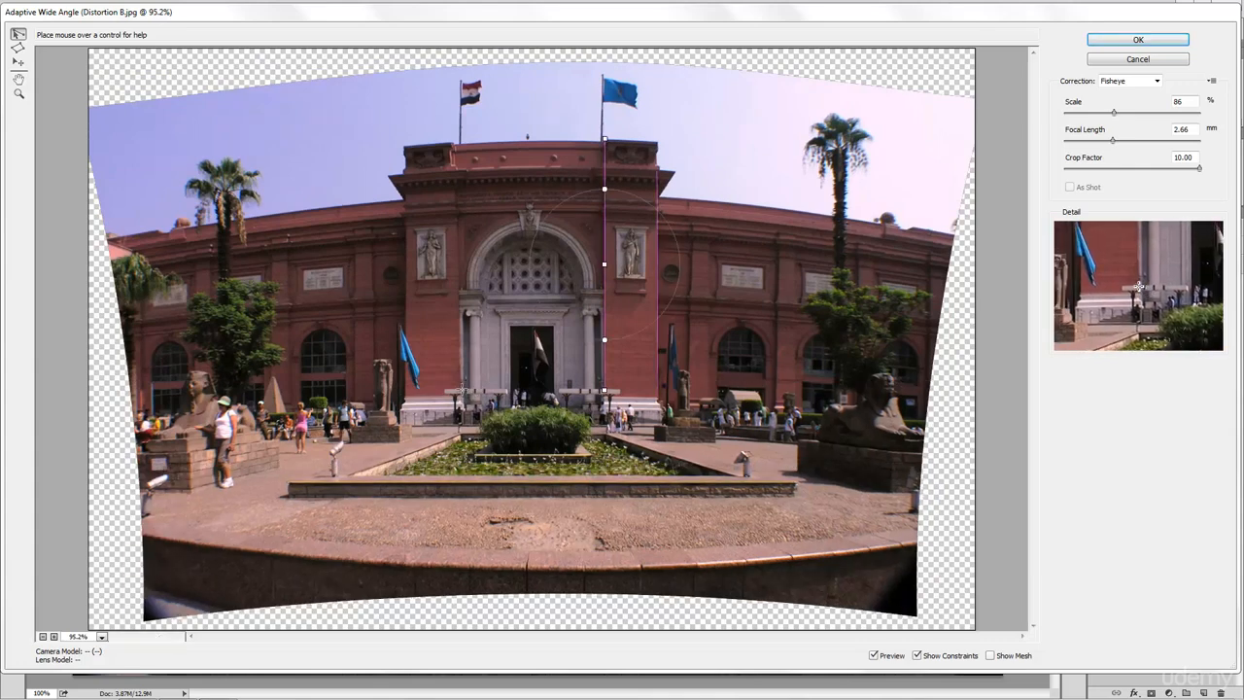
click(460, 389)
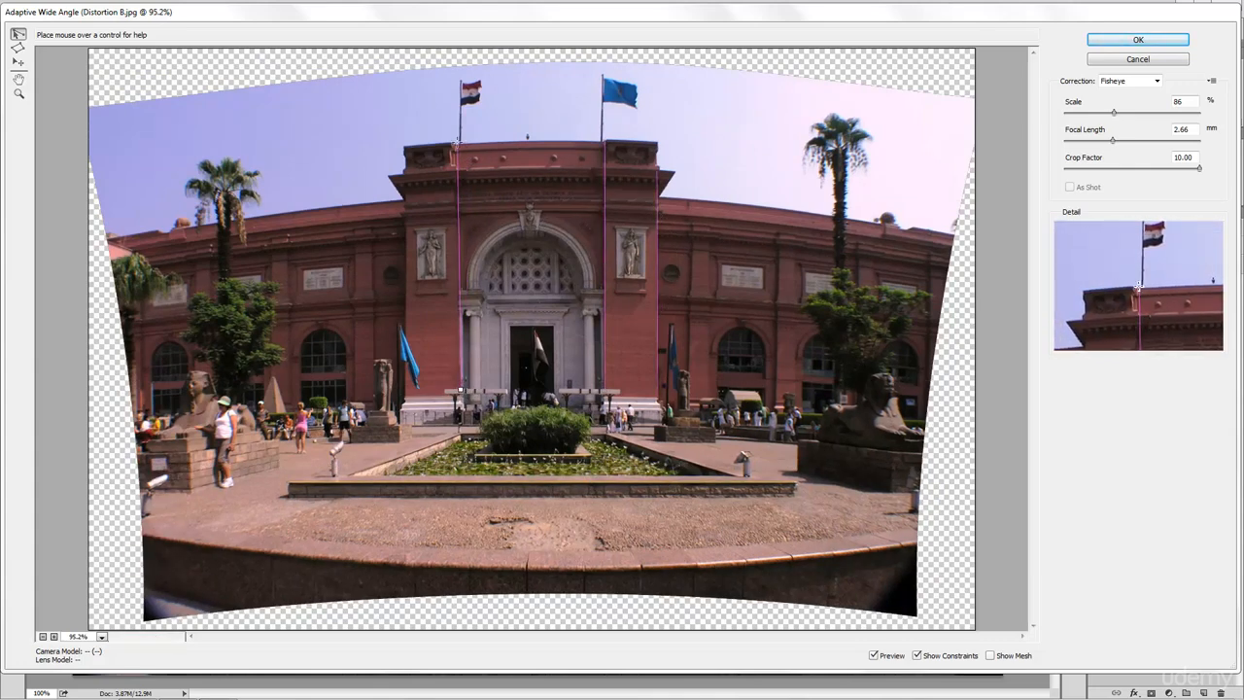
click(456, 143)
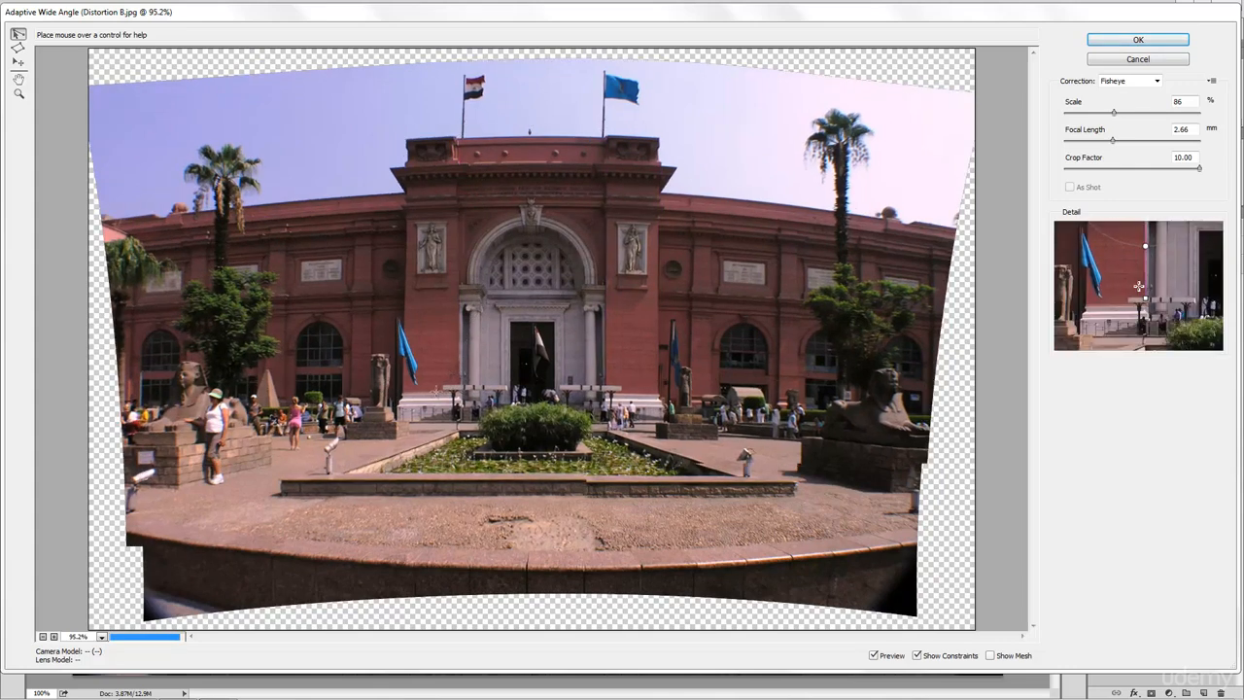
click(400, 392)
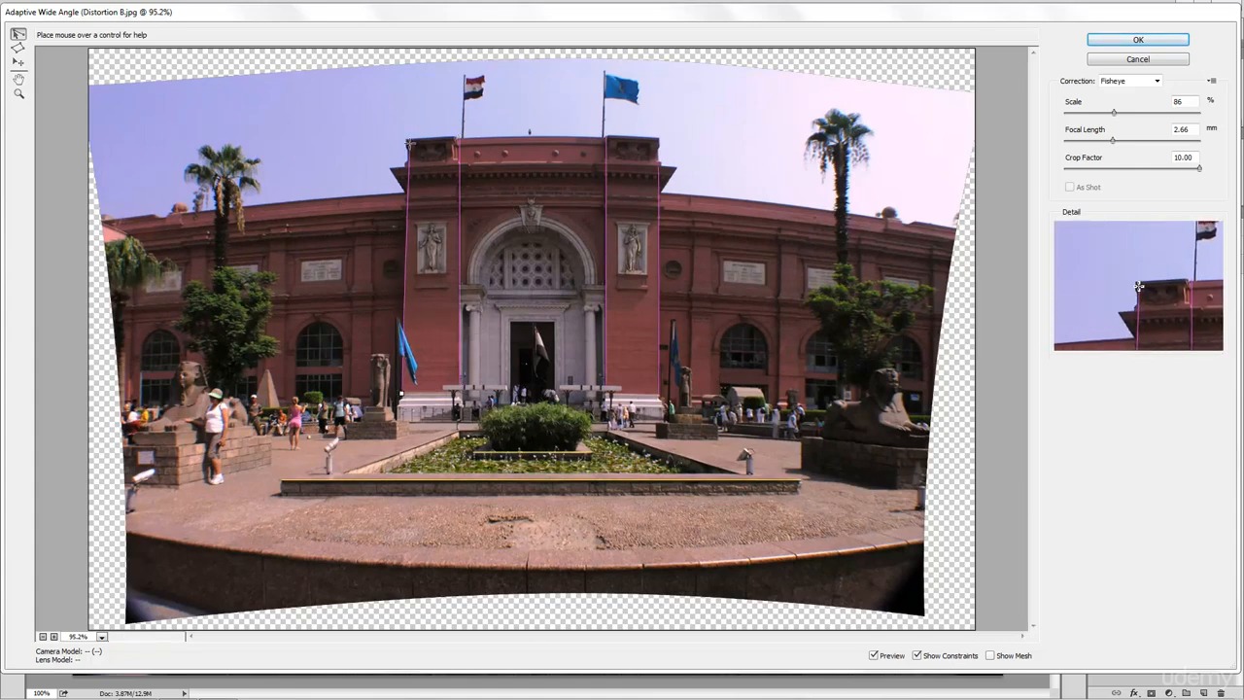
click(410, 144)
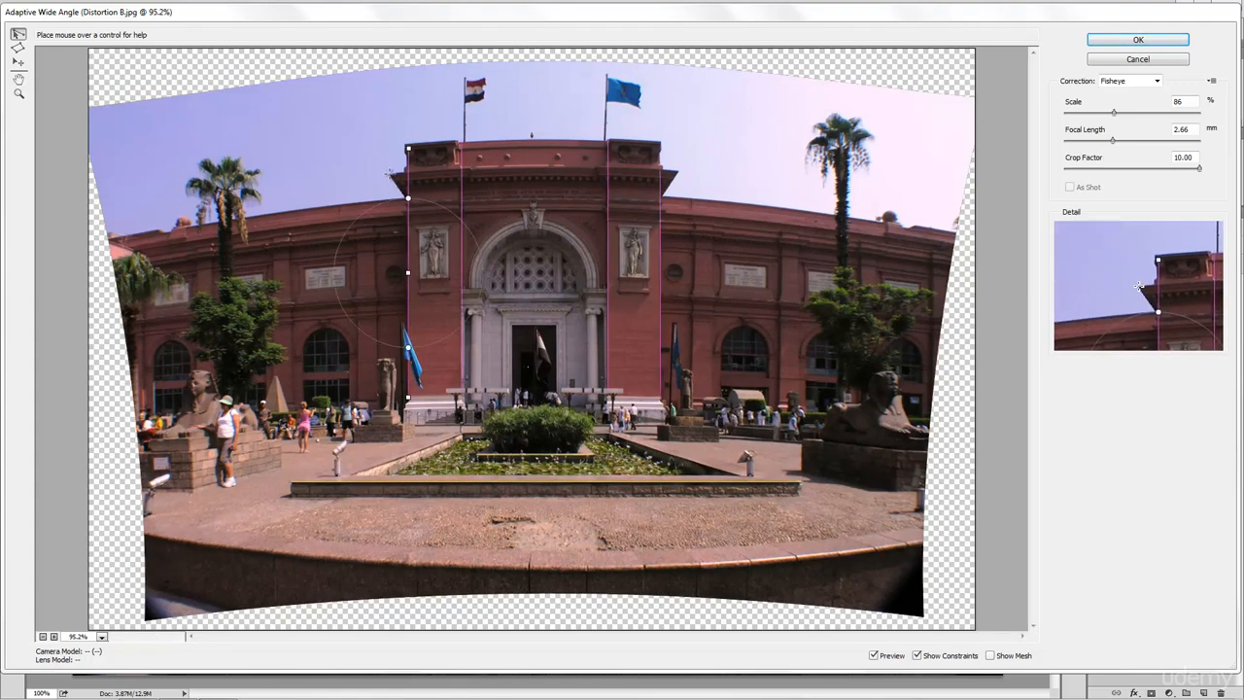
- Add horizontal constraints along the entrance block's cornice and across its arch level
click(389, 174)
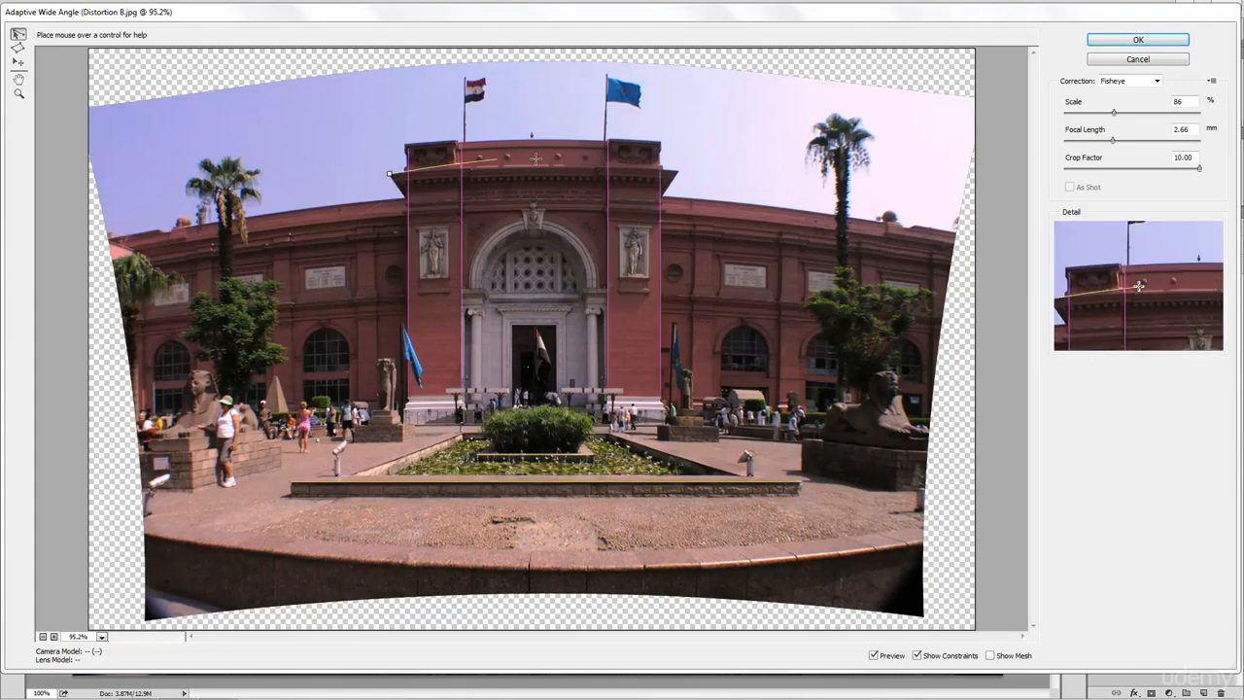
click(677, 171)
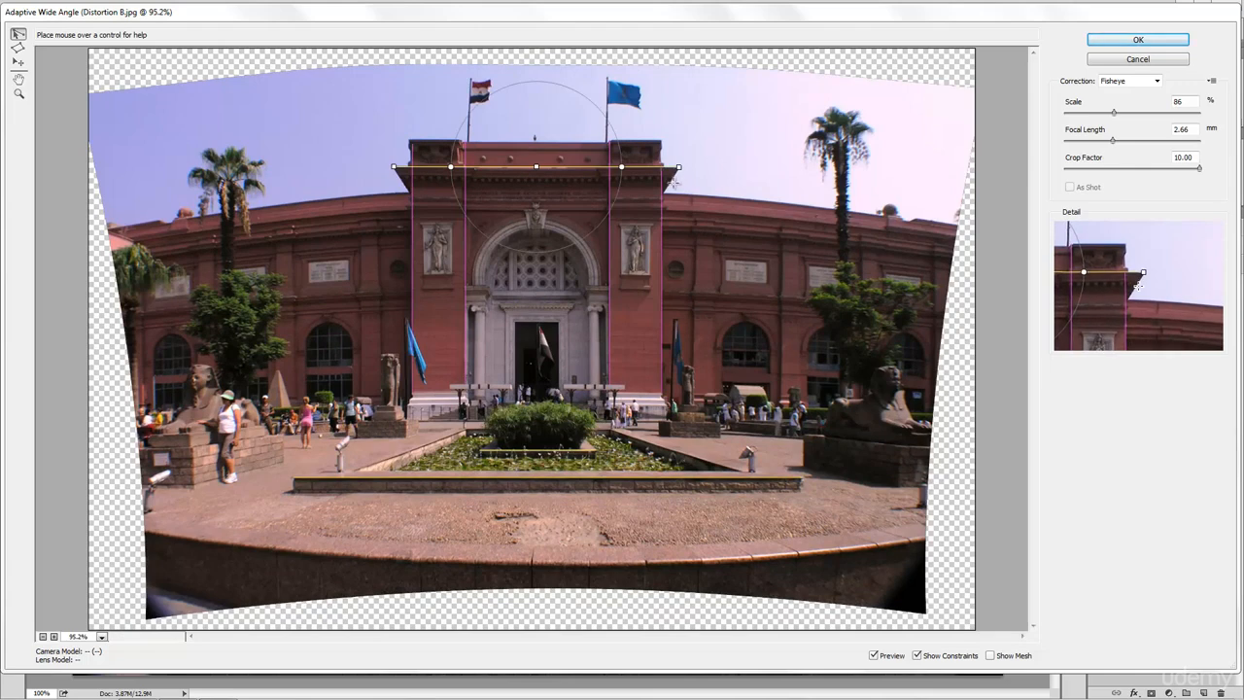
click(423, 290)
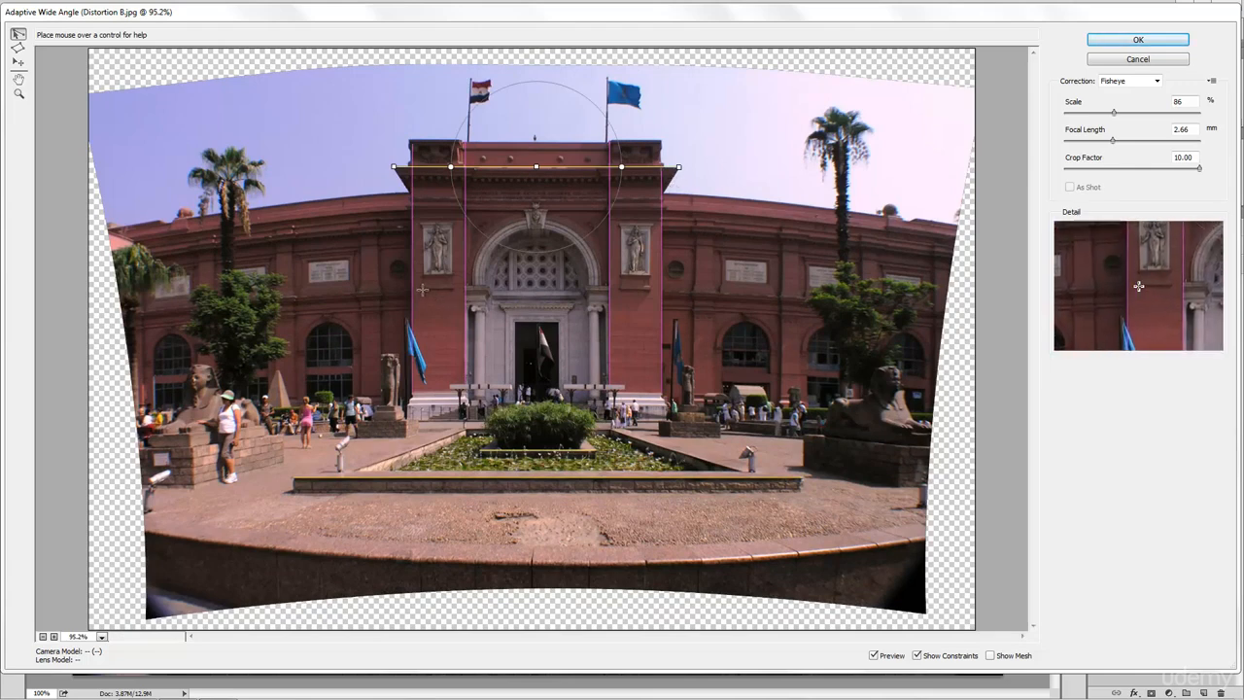
click(649, 289)
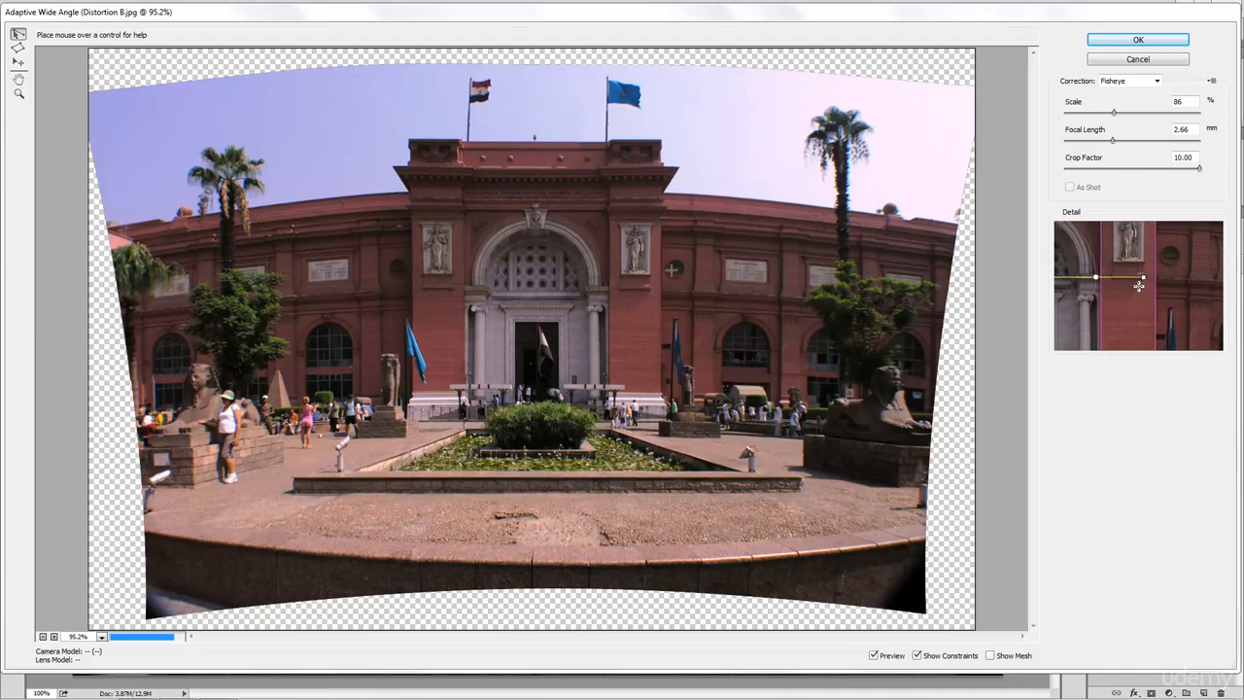
- Add roofline and cornice constraints across the right wing, plus a vertical one on its wall
click(658, 193)
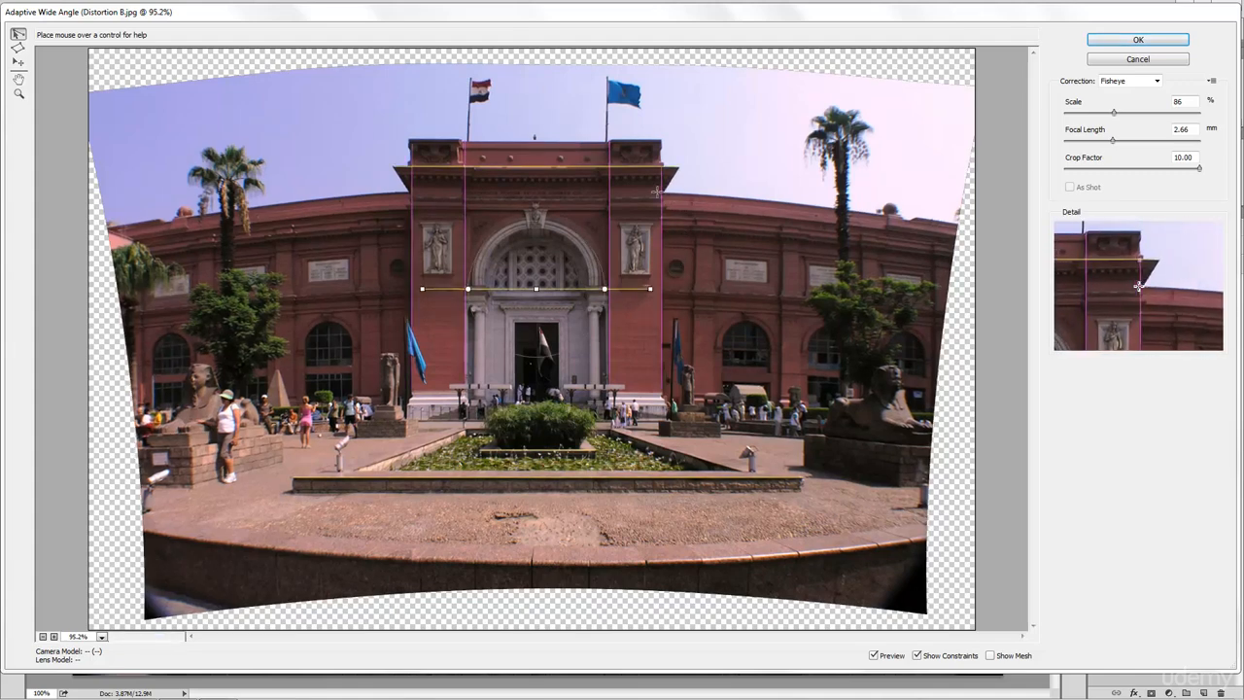
click(960, 226)
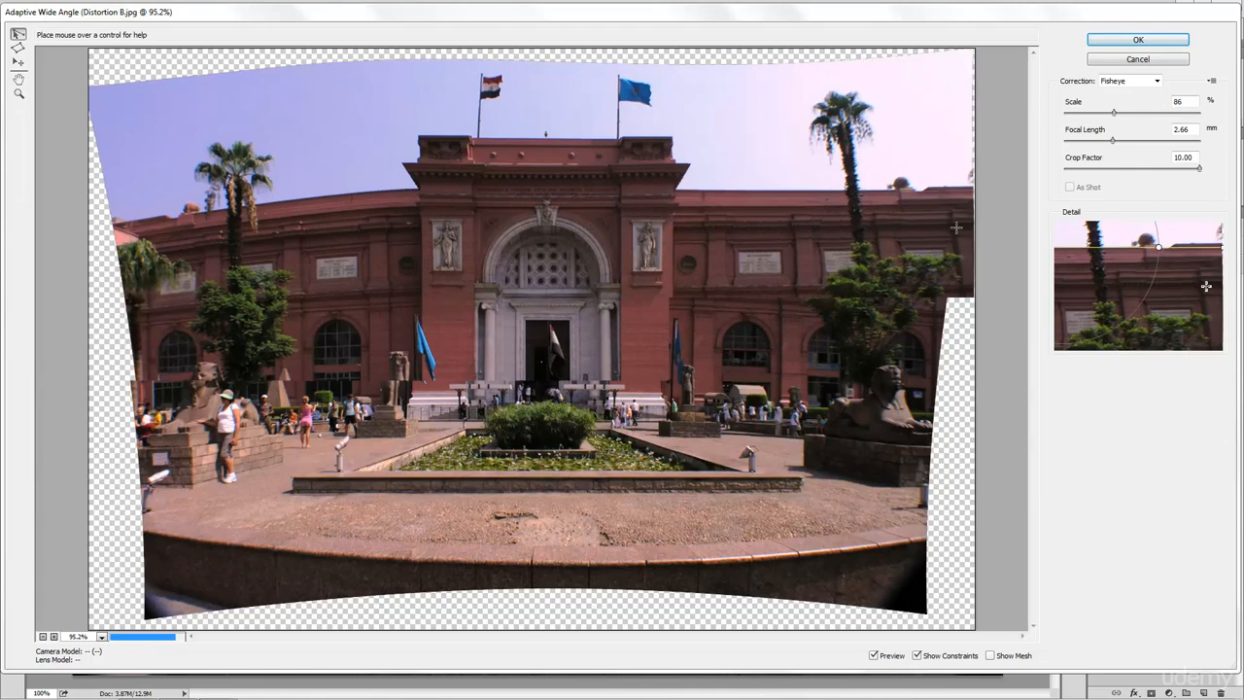
click(669, 221)
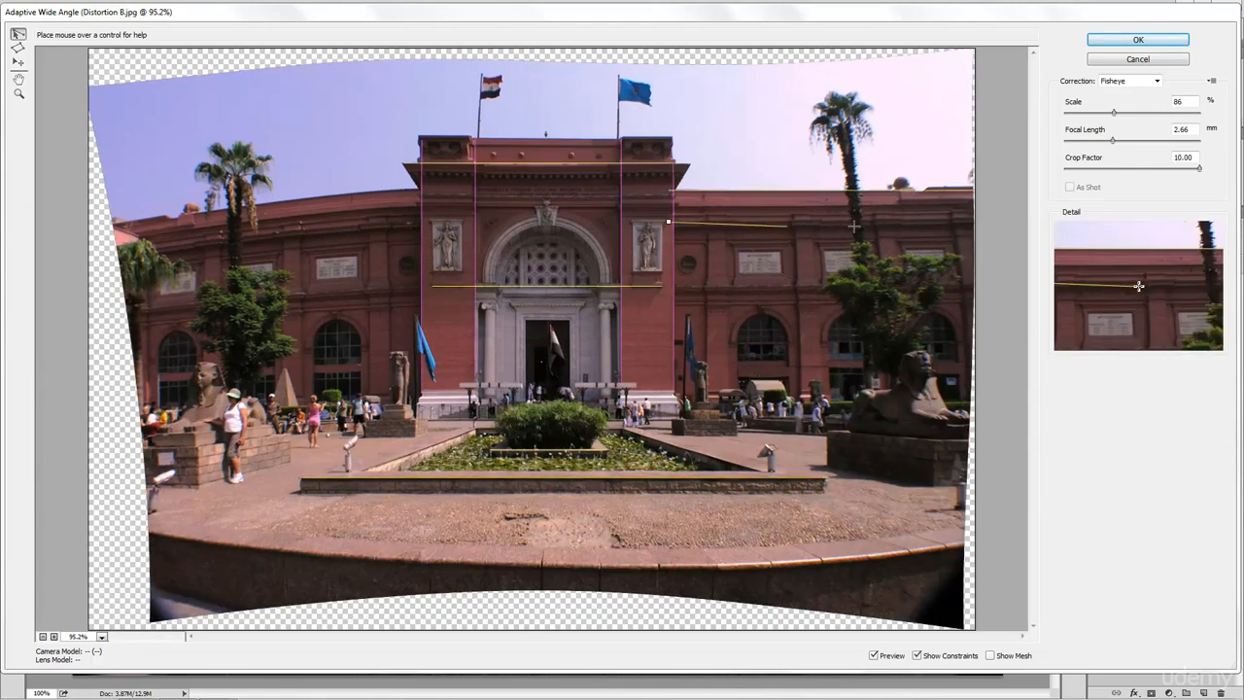
click(974, 219)
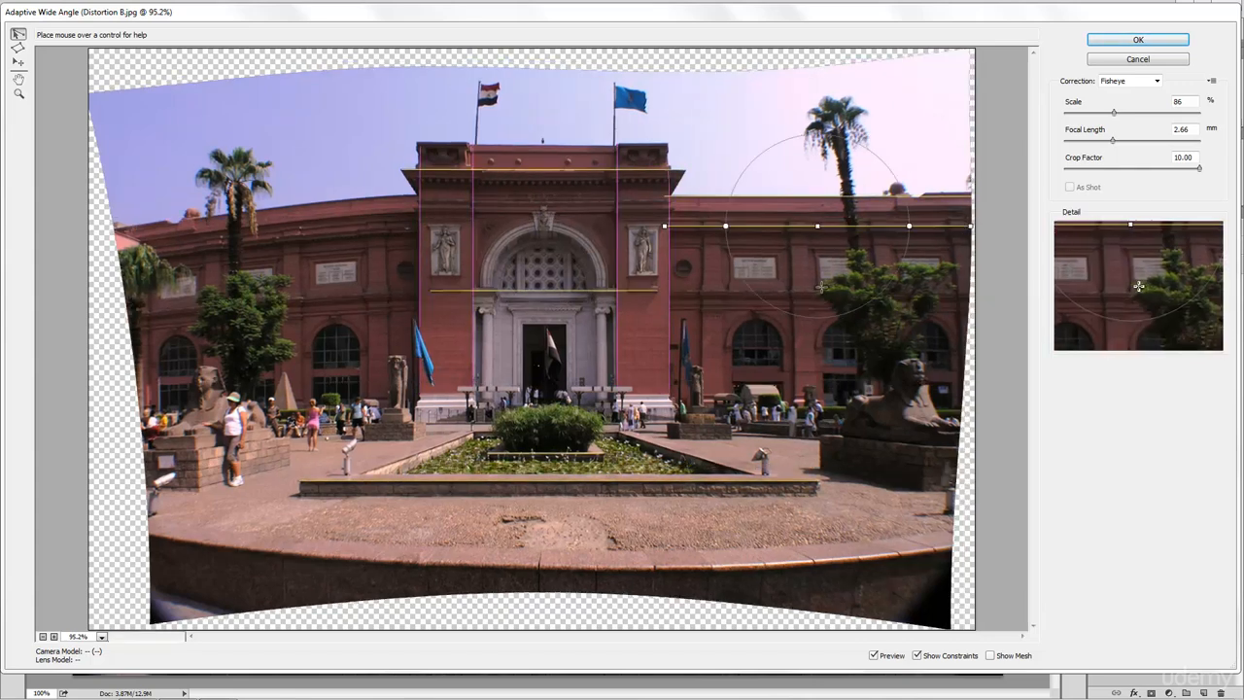
click(666, 211)
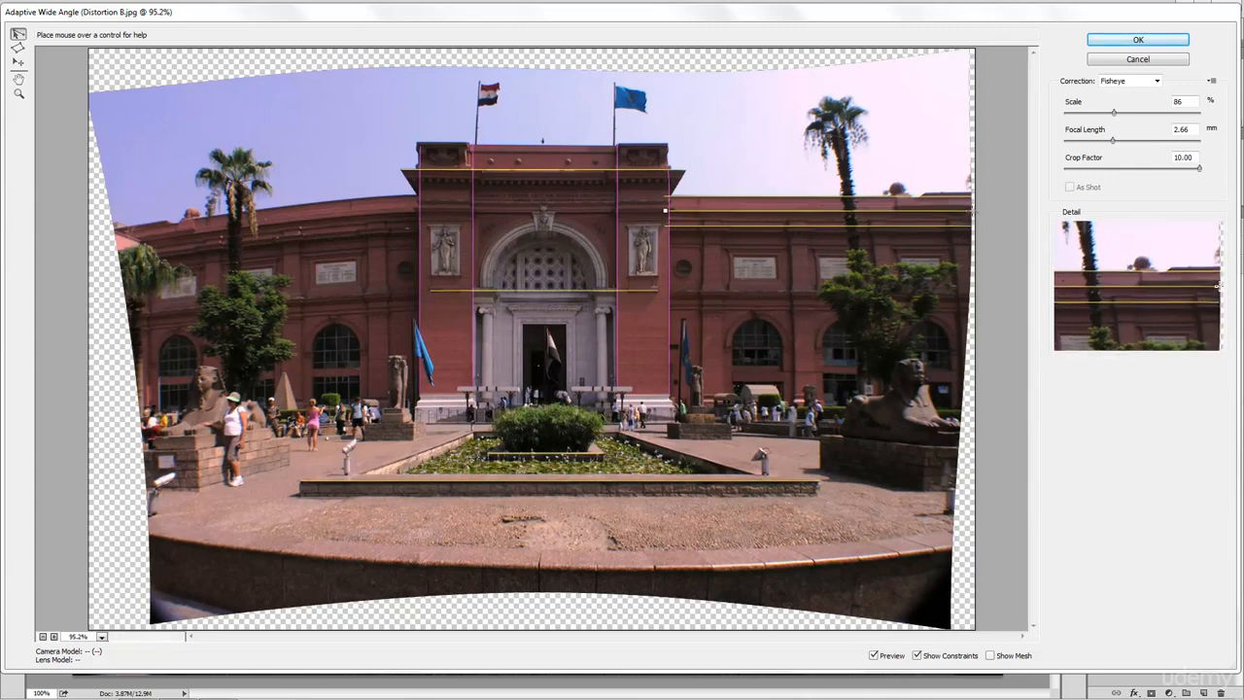
click(972, 210)
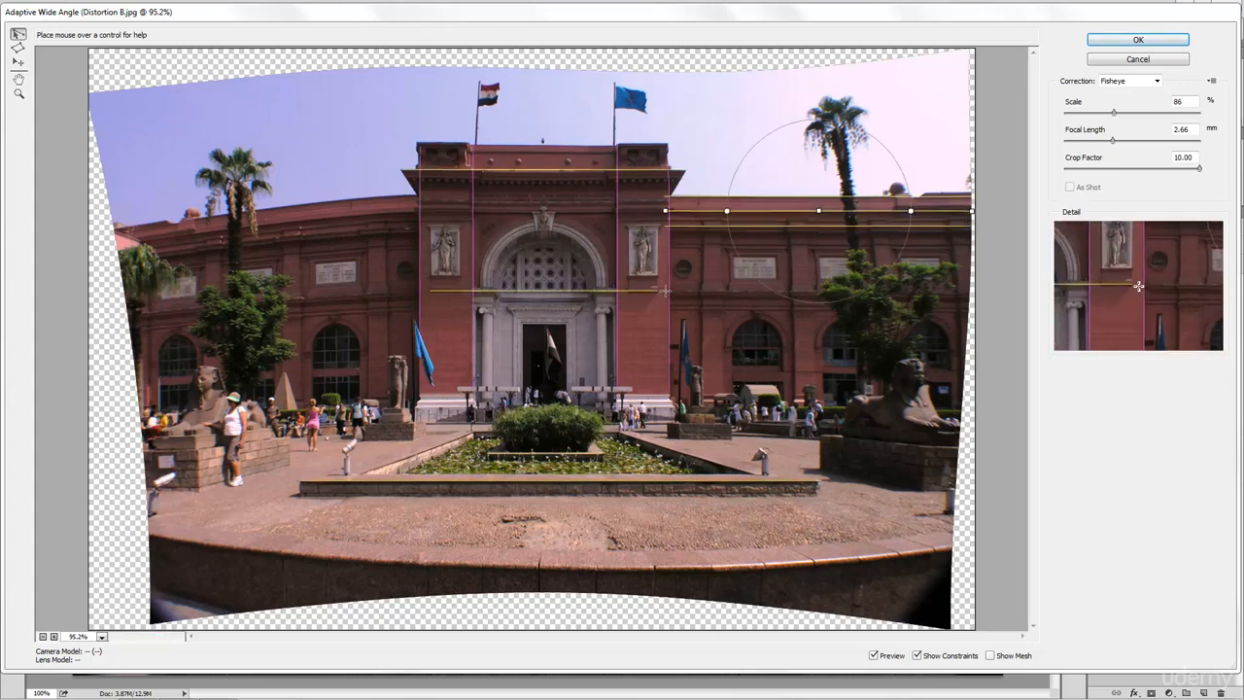
click(665, 290)
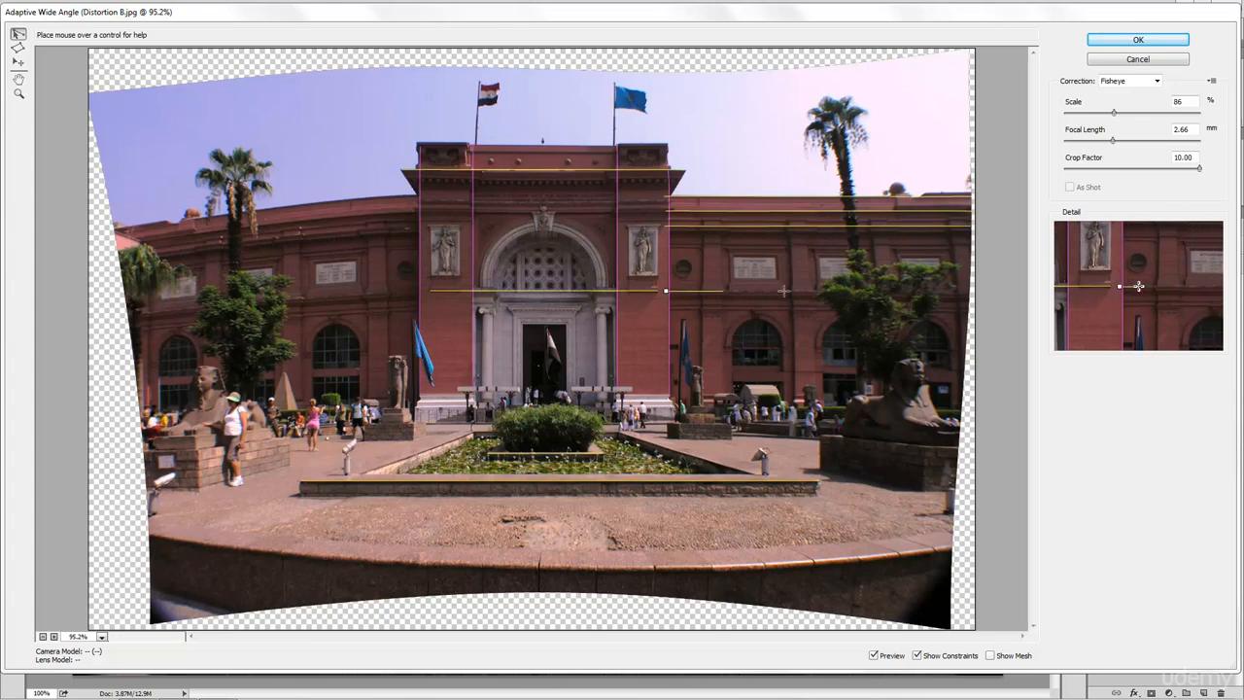
click(973, 293)
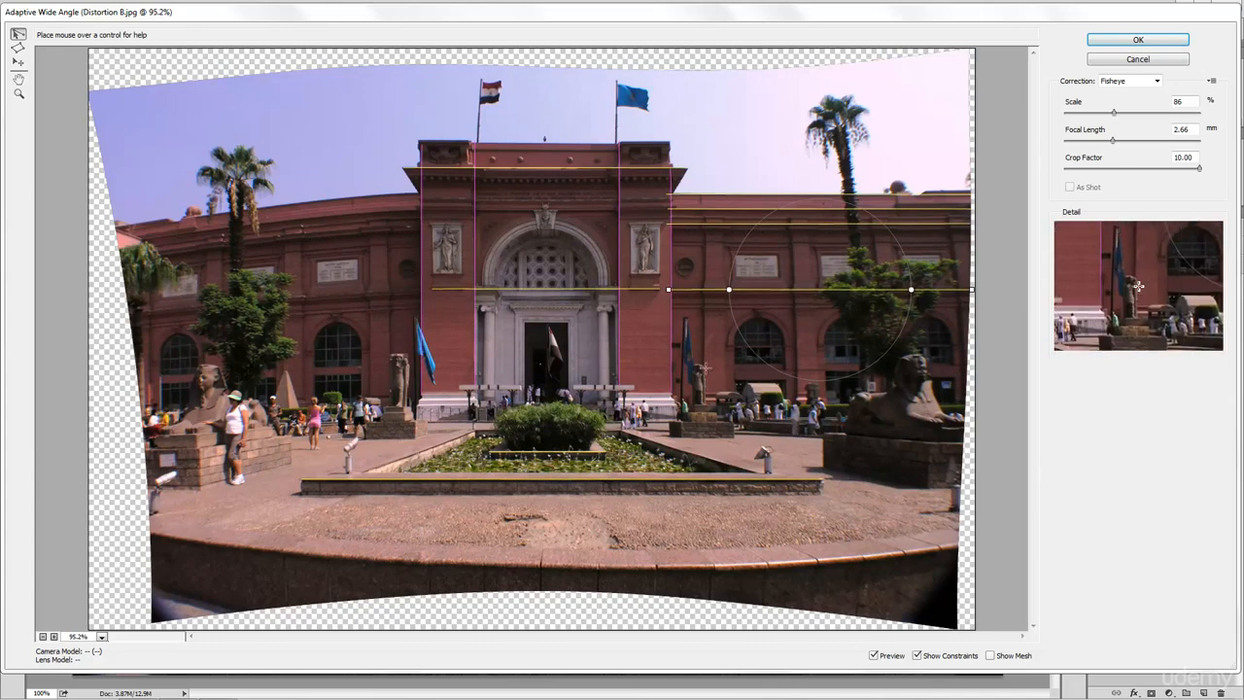
click(703, 368)
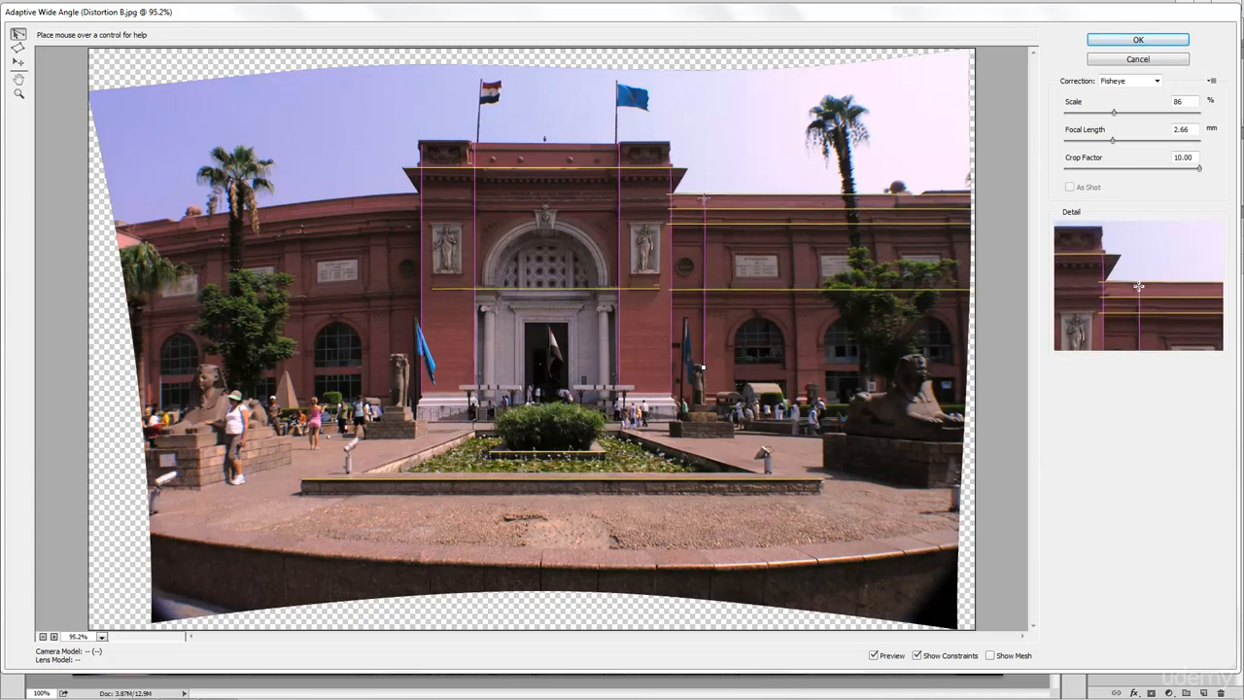
click(704, 198)
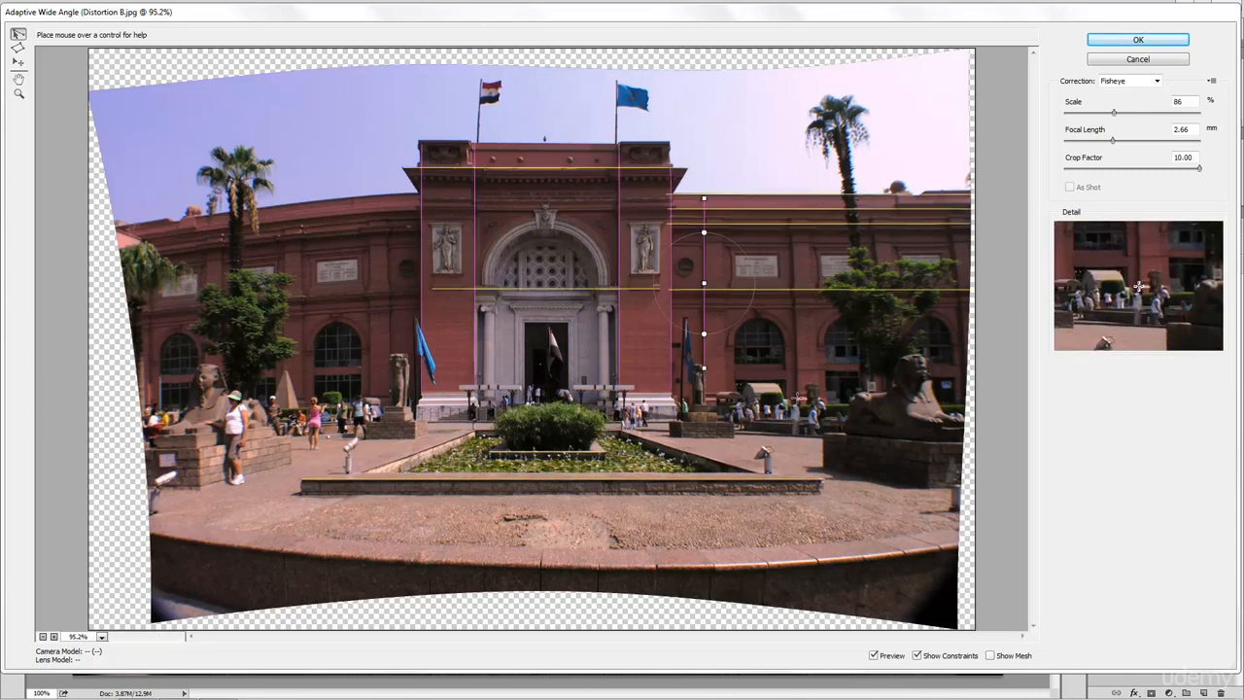
- Add two more vertical constraints on the right wing's walls
click(799, 392)
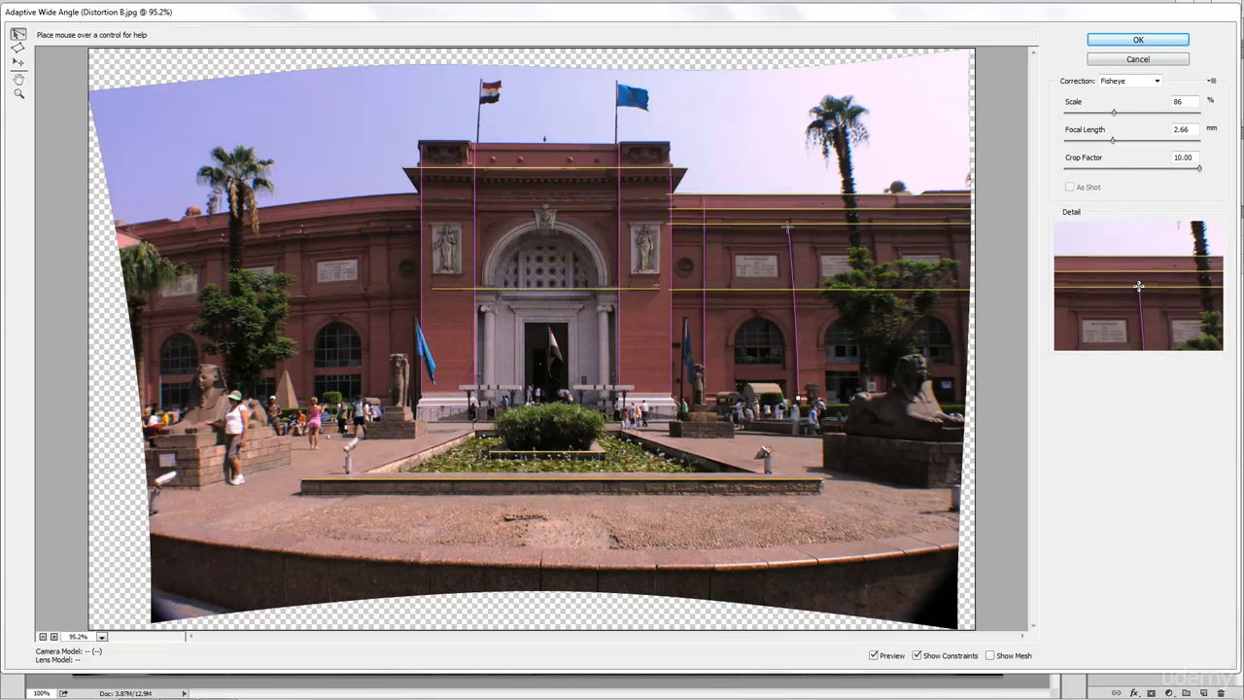
click(789, 228)
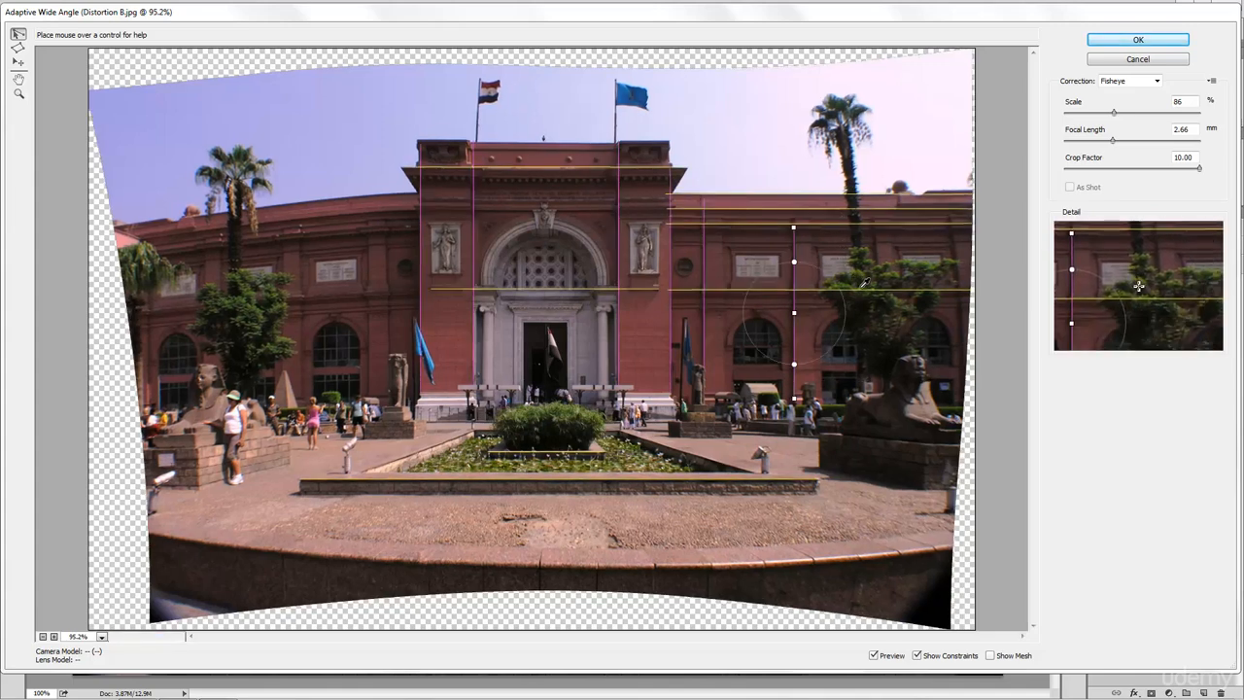
click(875, 233)
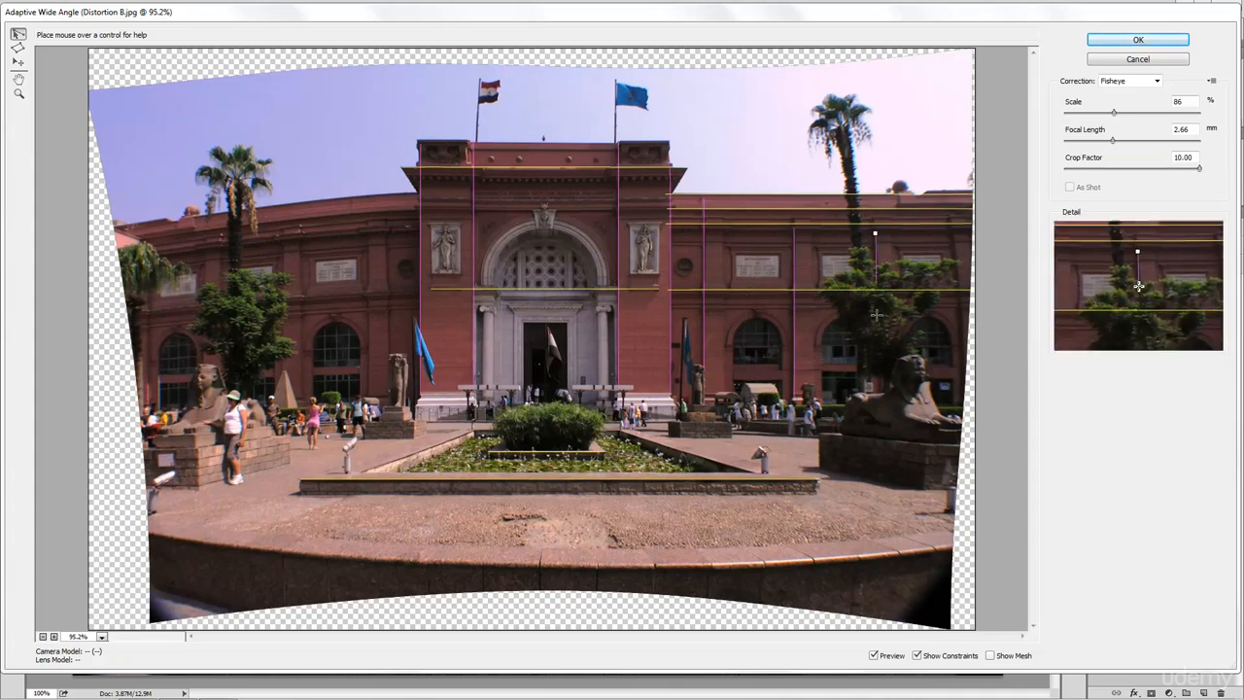
click(880, 387)
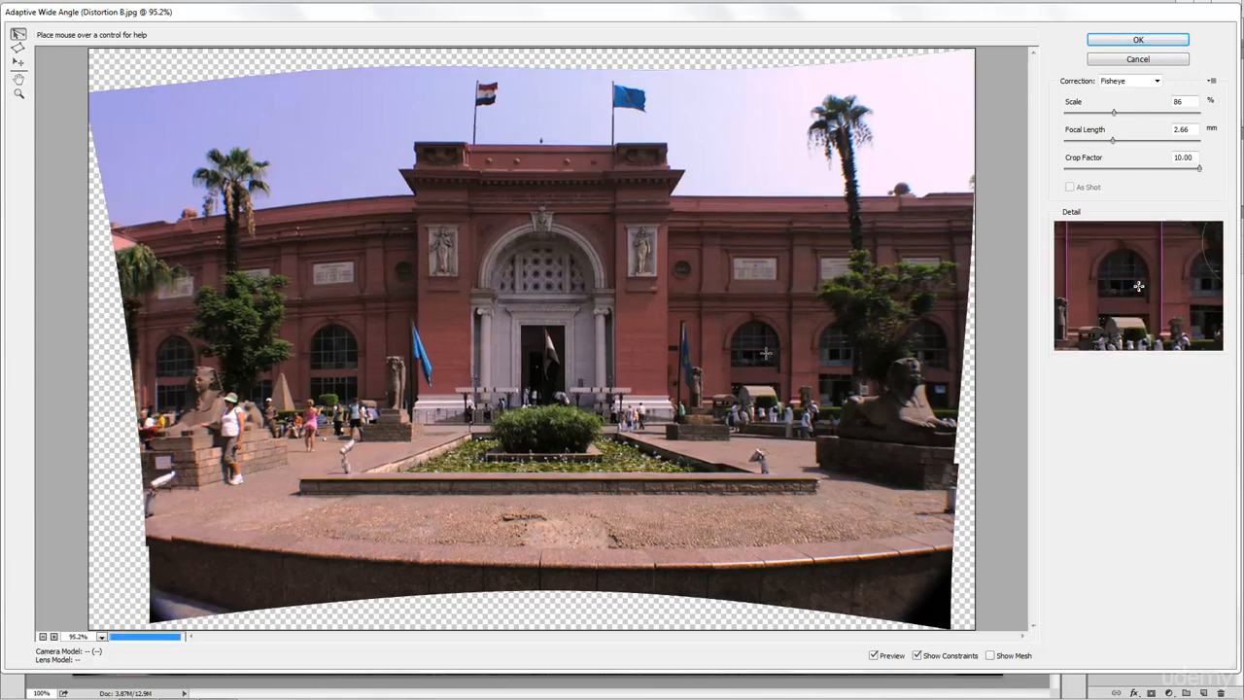
- Add horizontal constraints along the left wing's roofline and cornice to the image edge
click(420, 194)
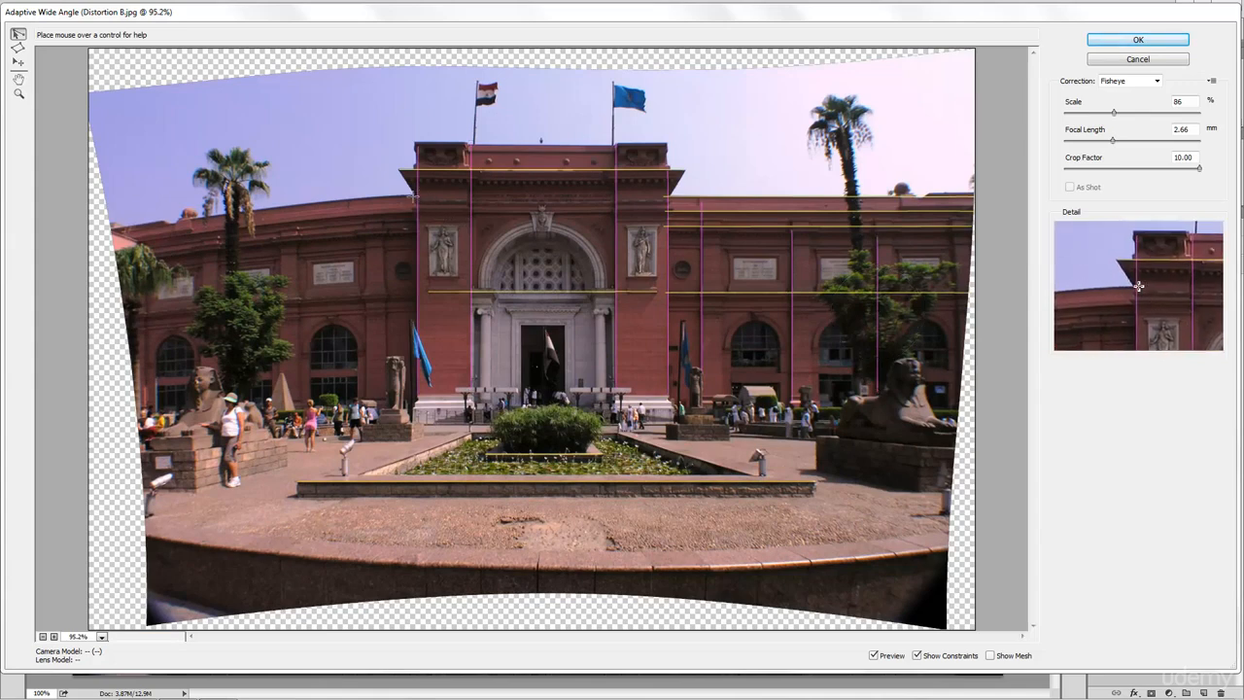
click(105, 233)
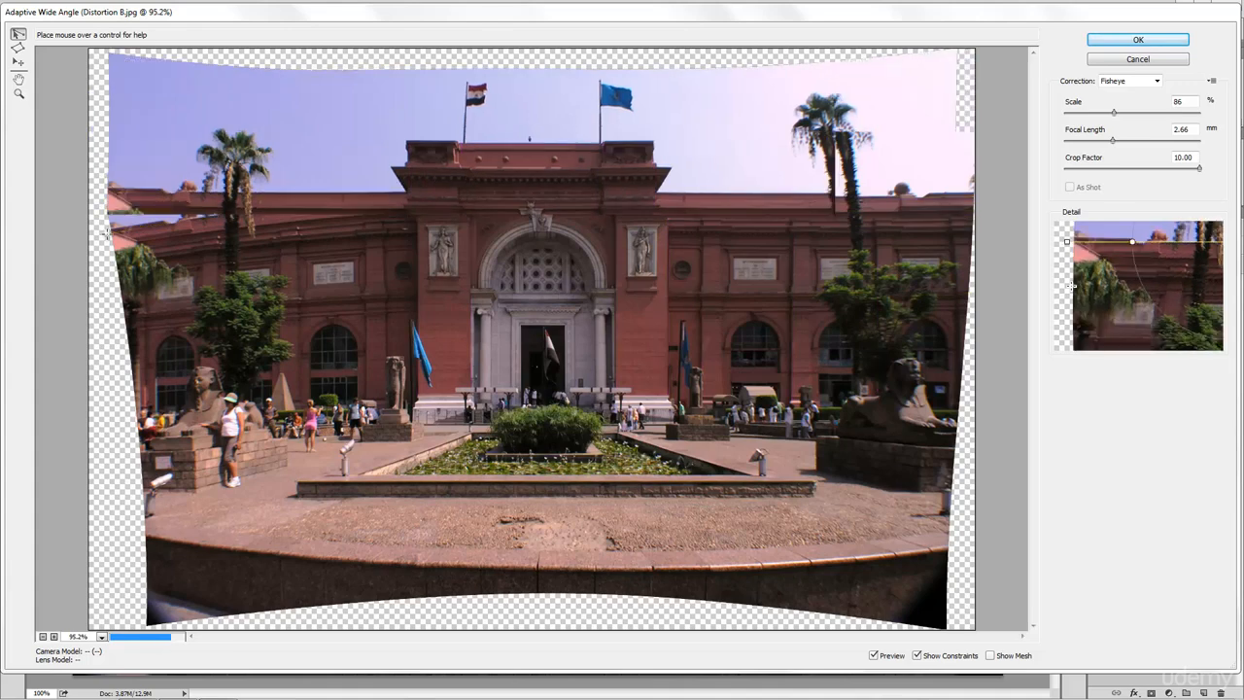
click(412, 286)
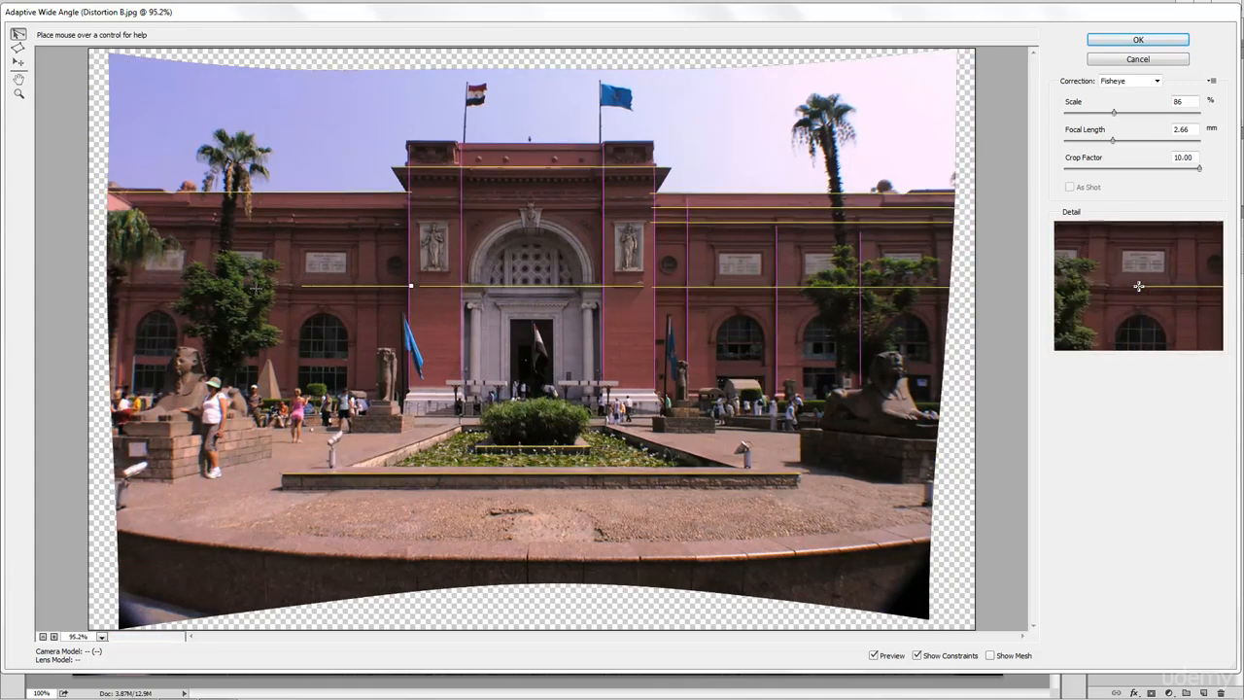
click(103, 283)
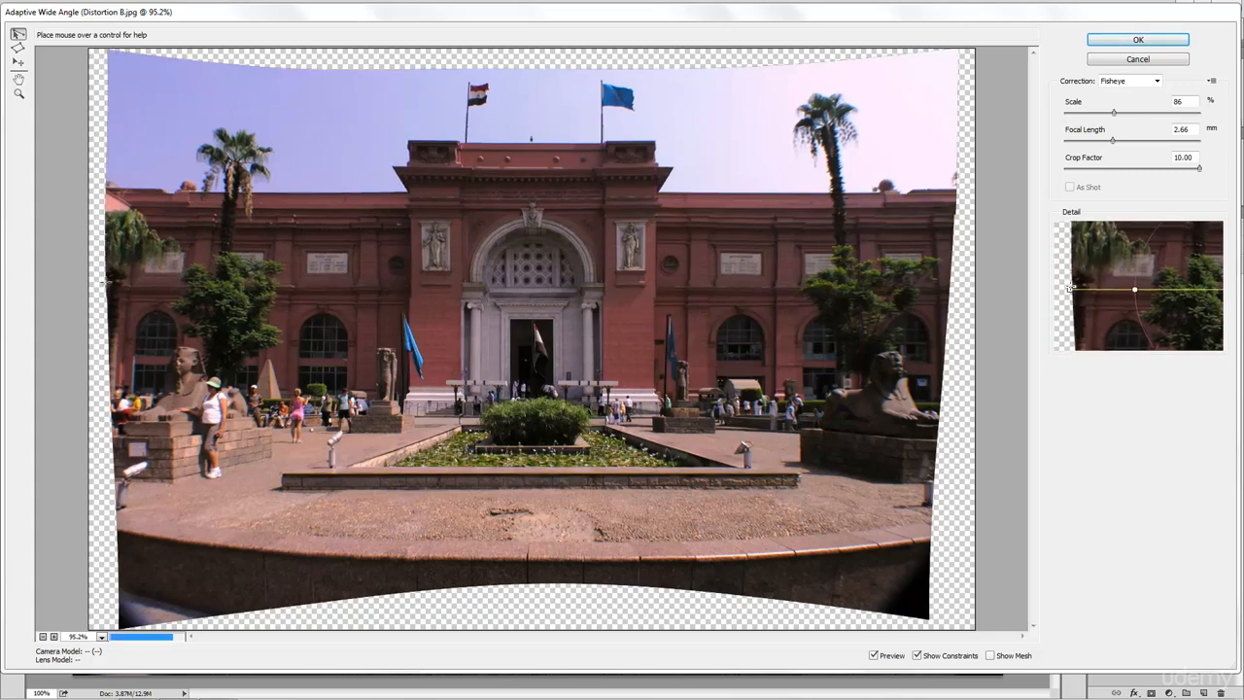
- Add four vertical constraints on the left wing, including one near the left edge, then select the portico constraint
click(378, 217)
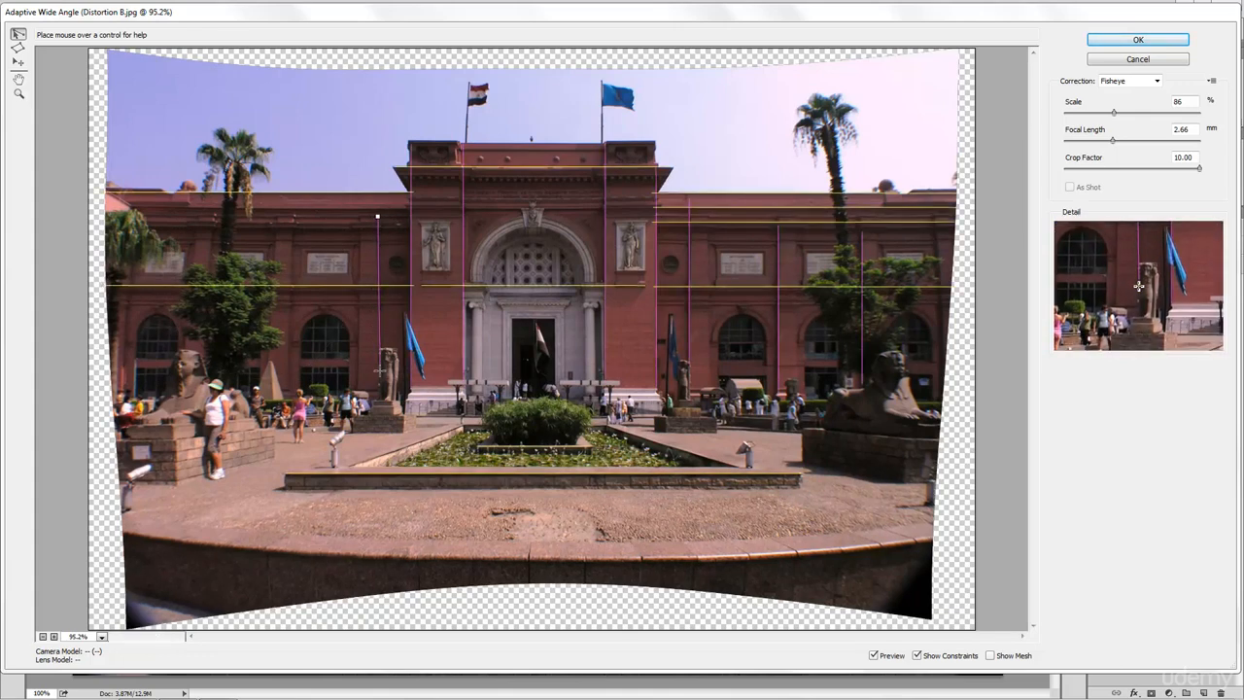
click(379, 370)
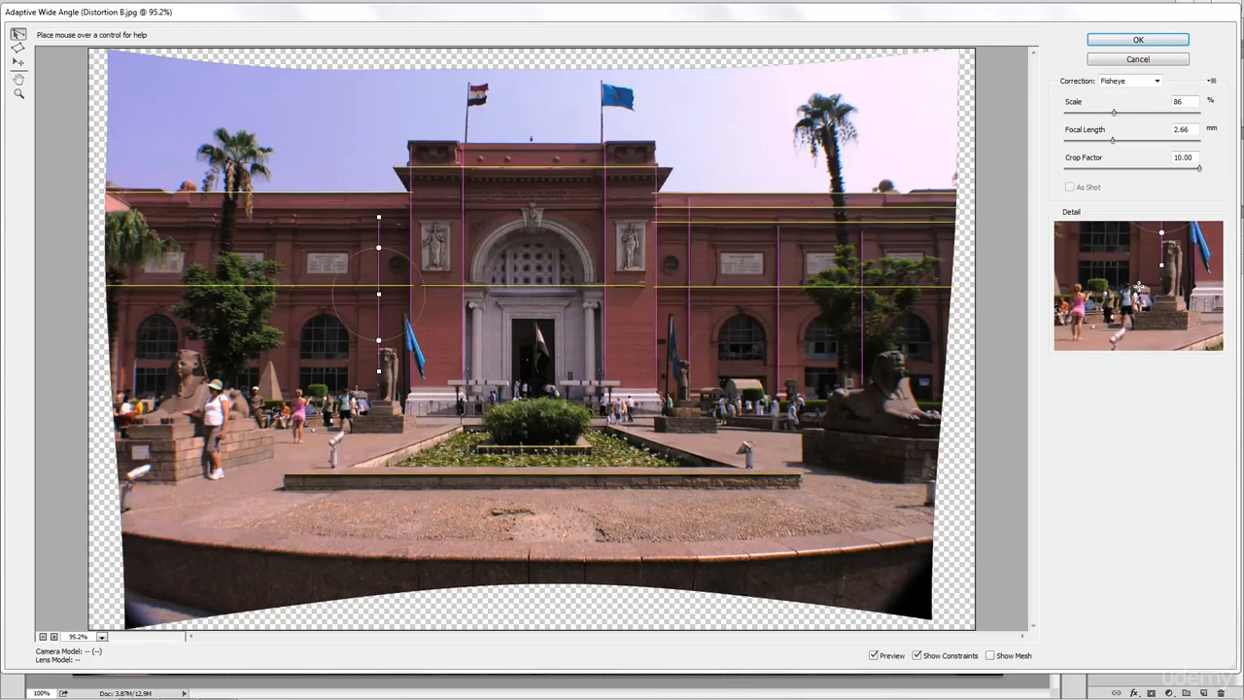
click(357, 391)
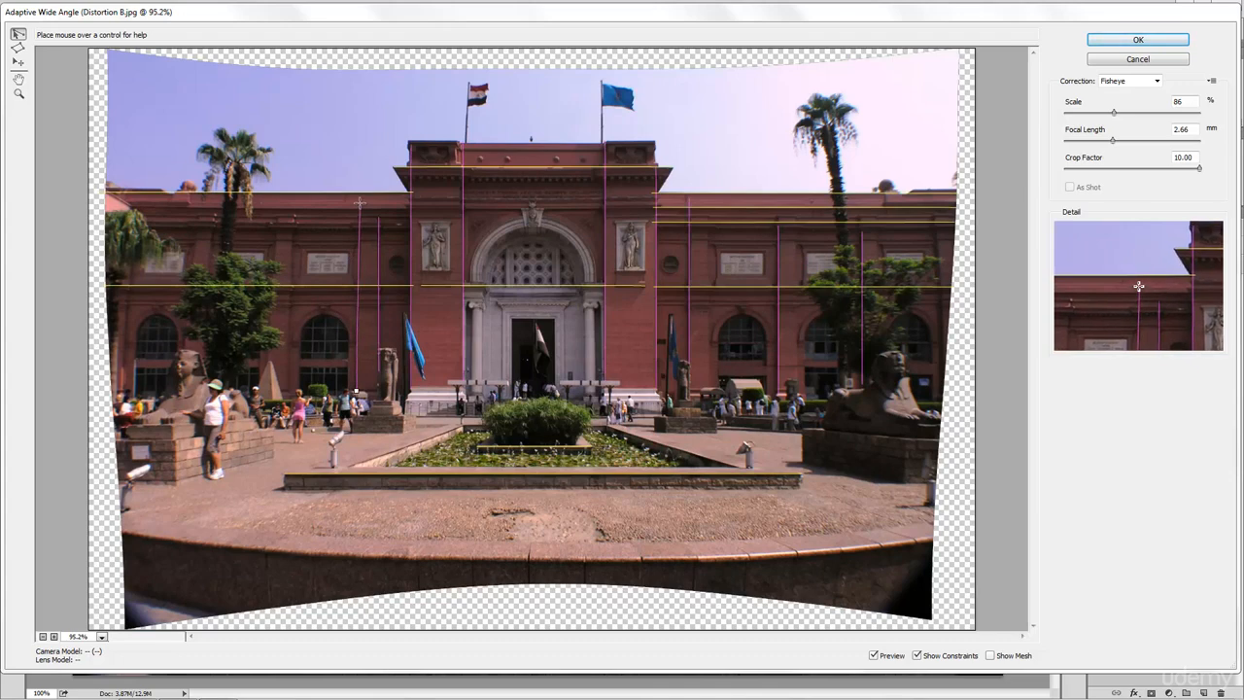
click(361, 201)
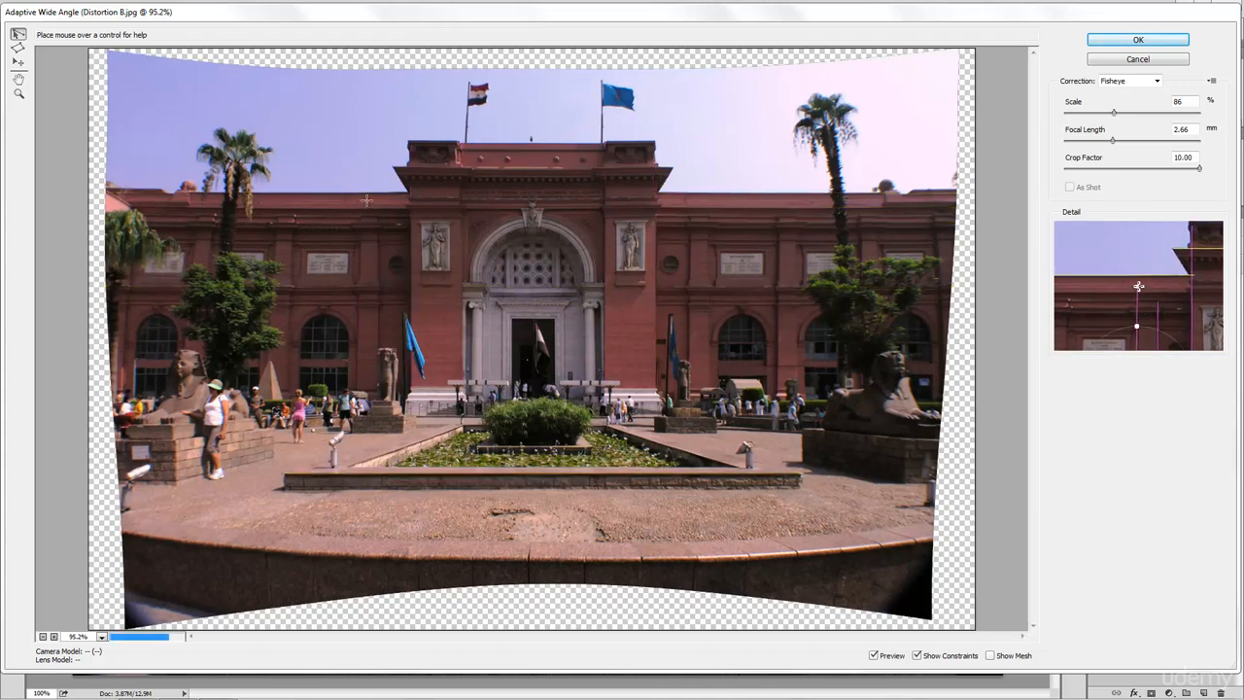
click(290, 392)
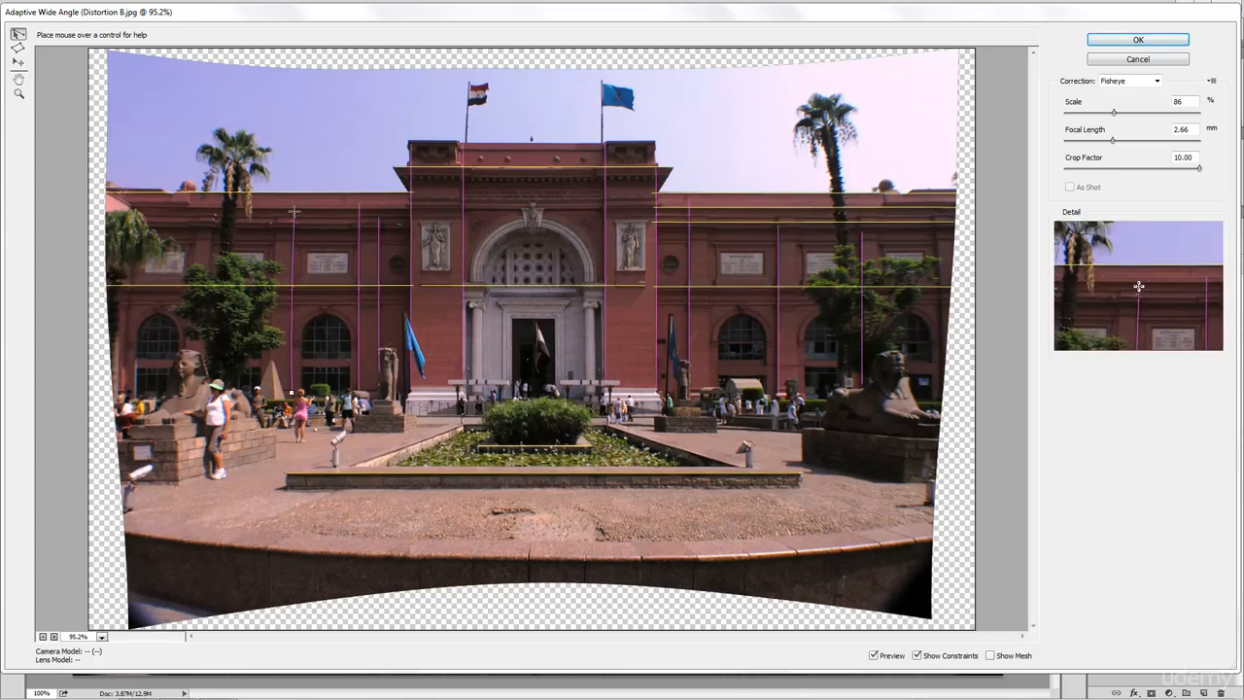
click(294, 211)
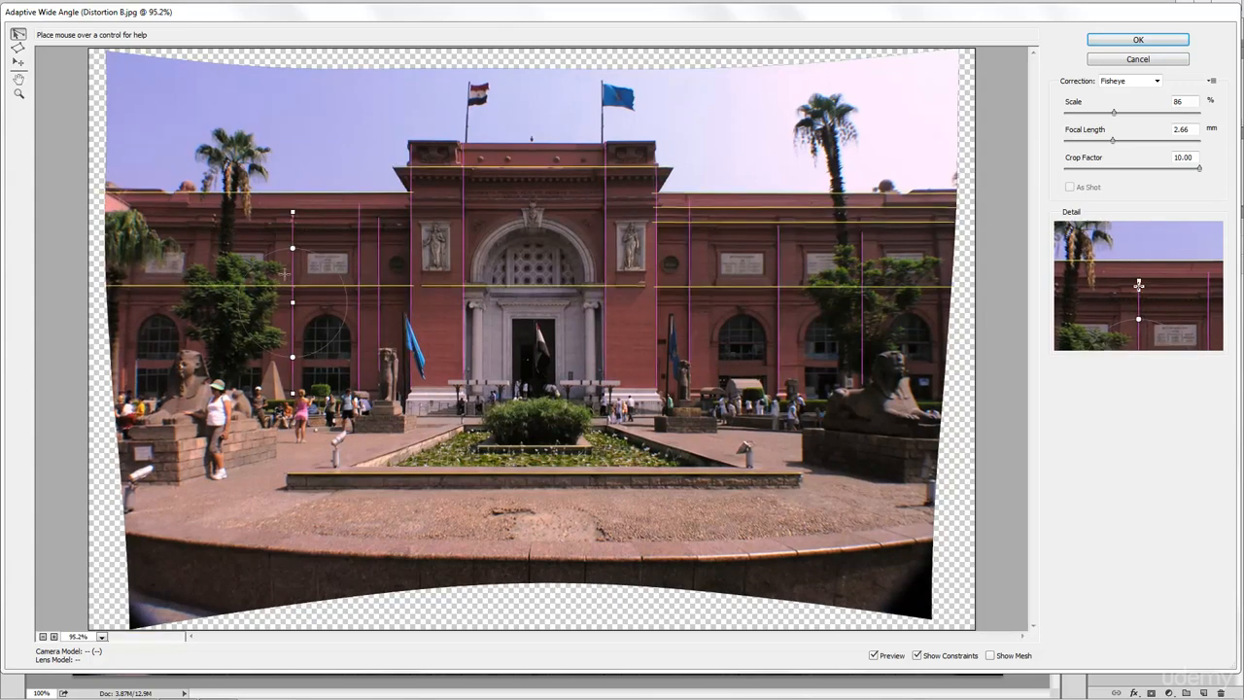
click(132, 264)
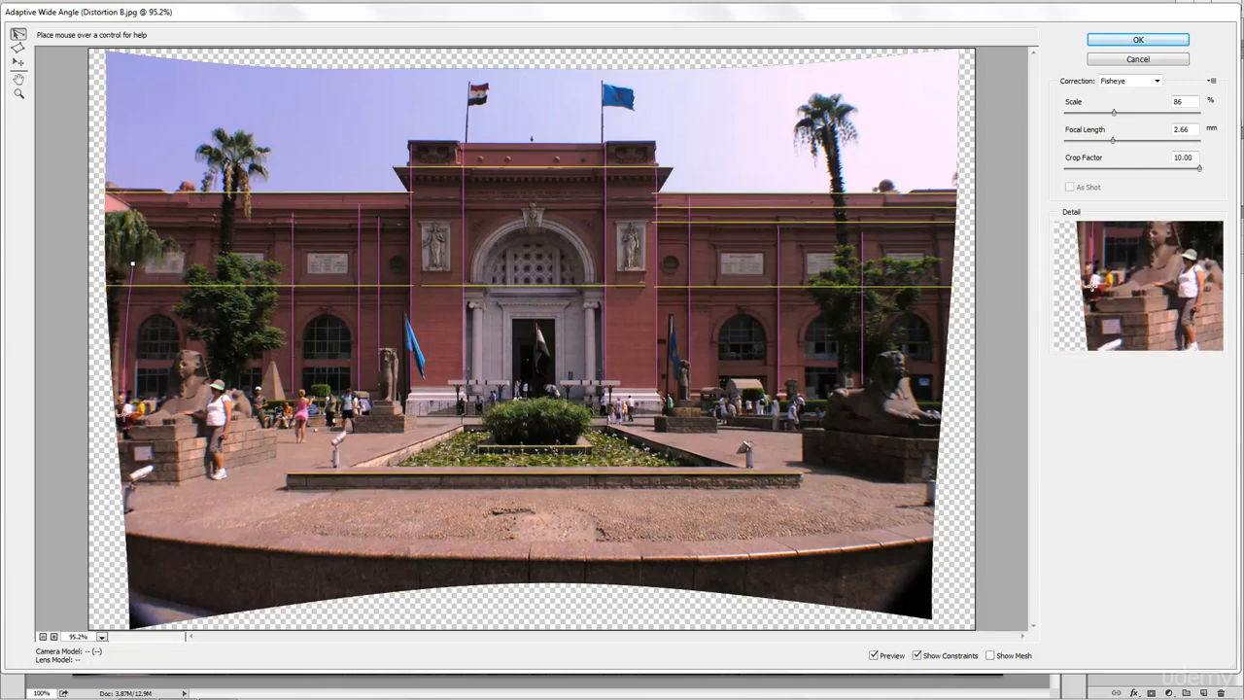
click(123, 415)
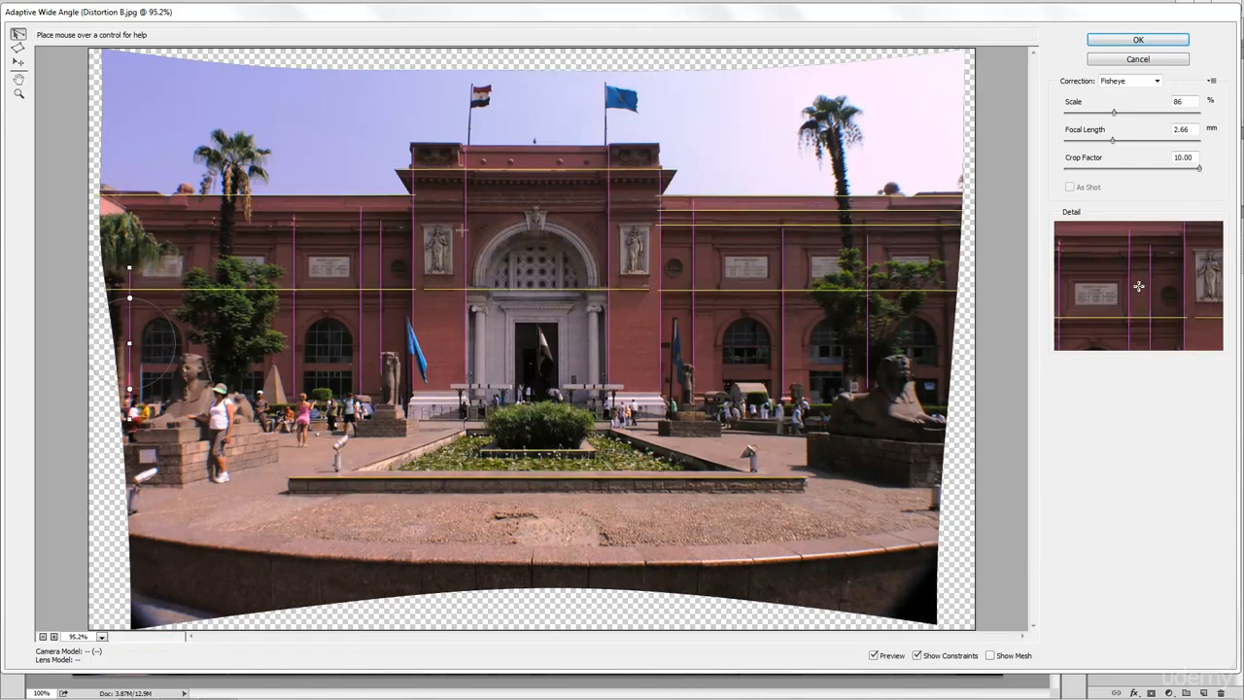
click(535, 169)
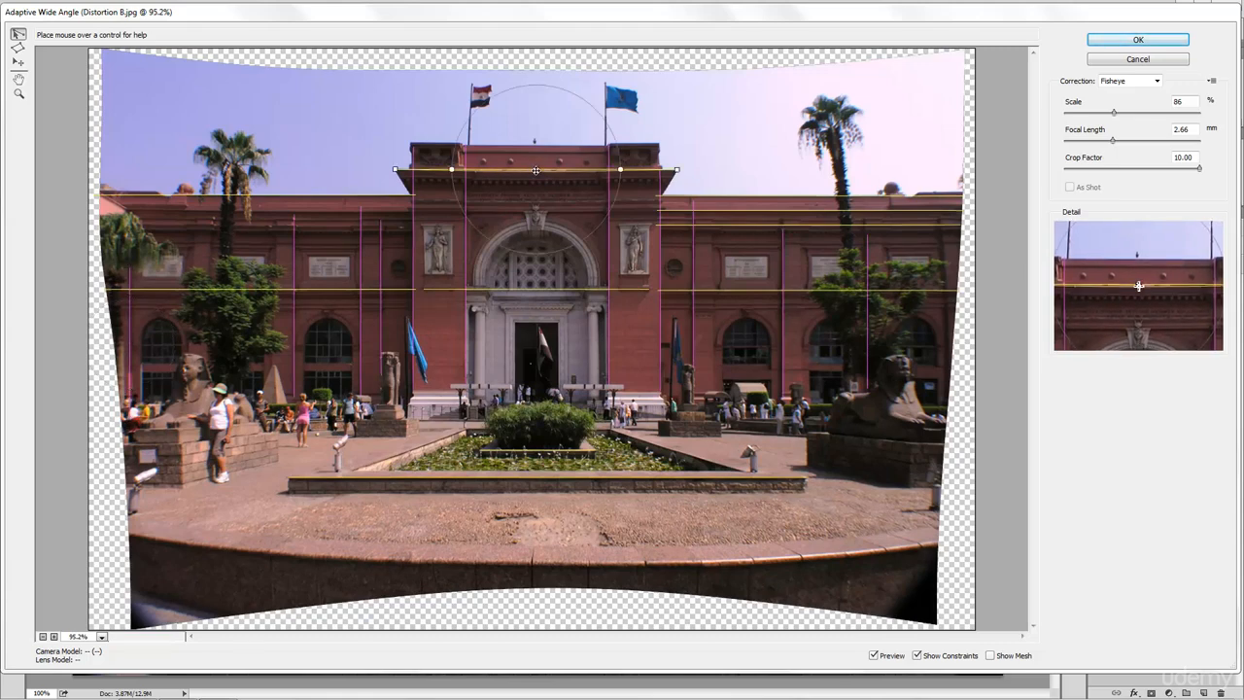
- Adjust the portico constraint and add lines along the left roofline and across the central block's top
click(536, 170)
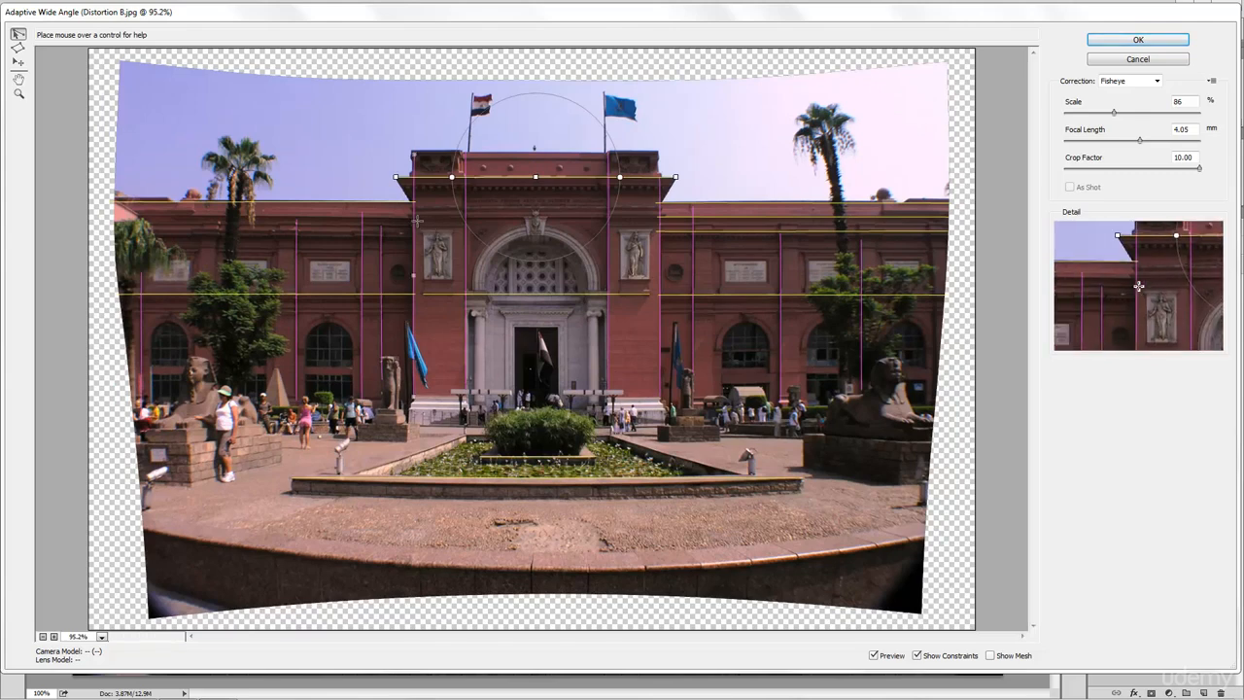
click(410, 218)
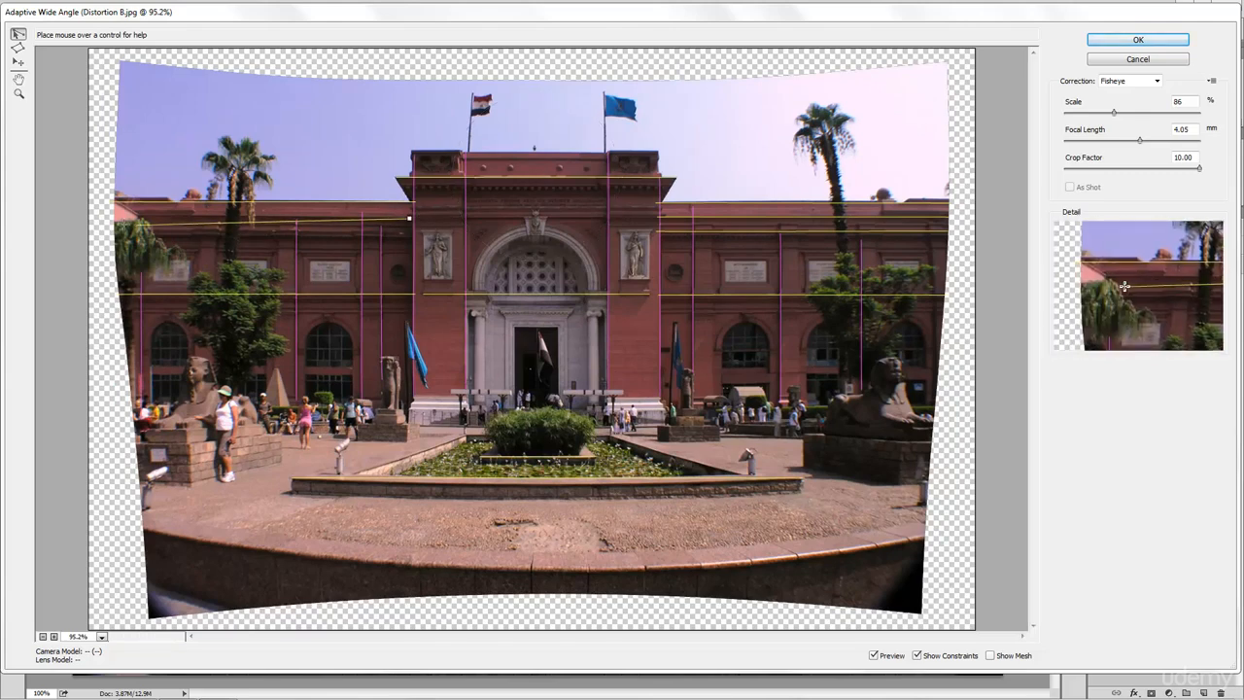
click(116, 212)
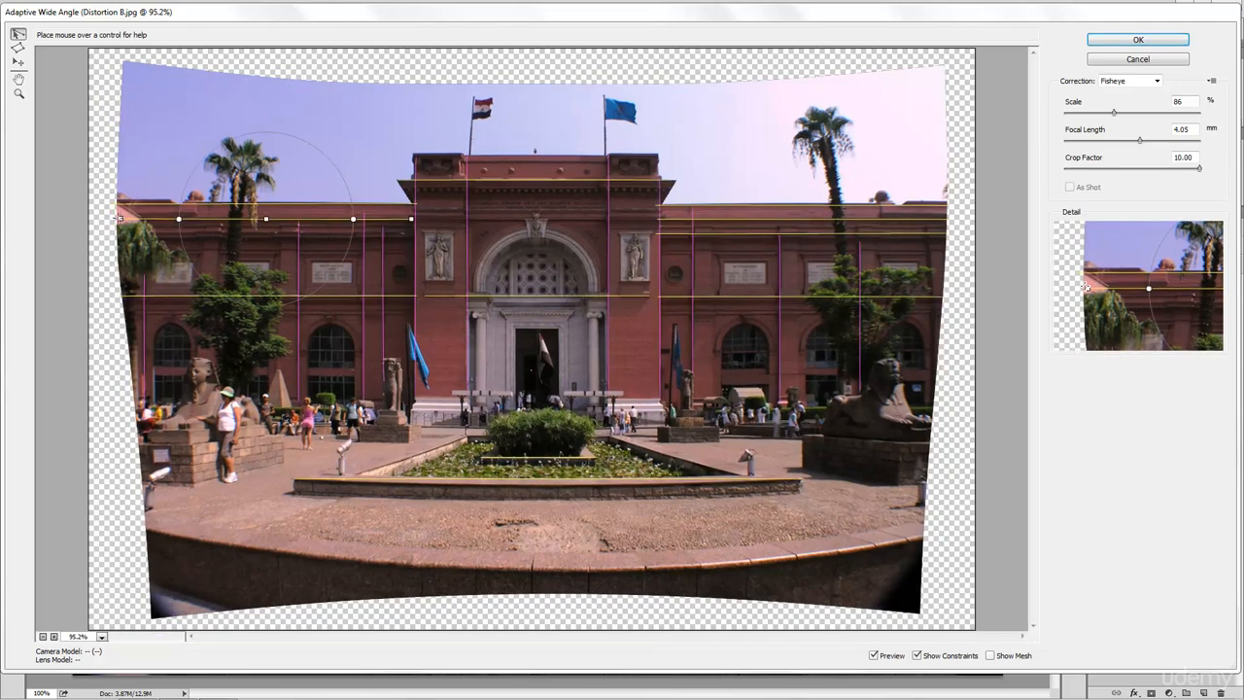
click(410, 237)
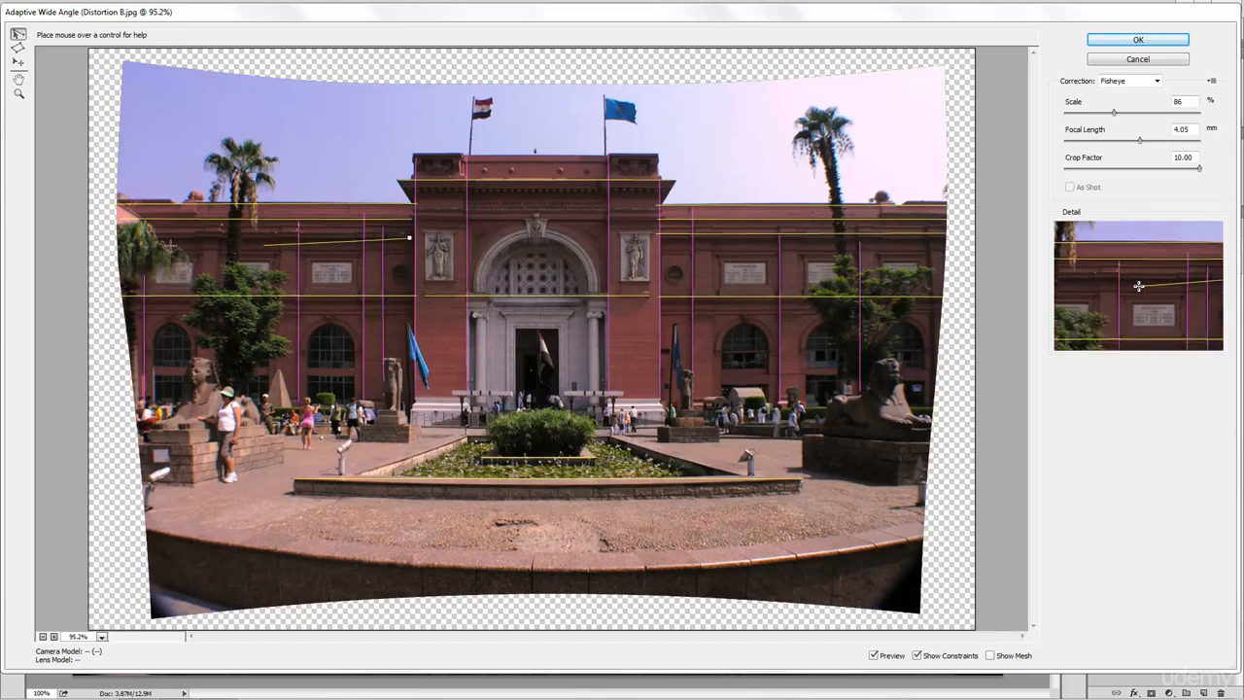
click(107, 238)
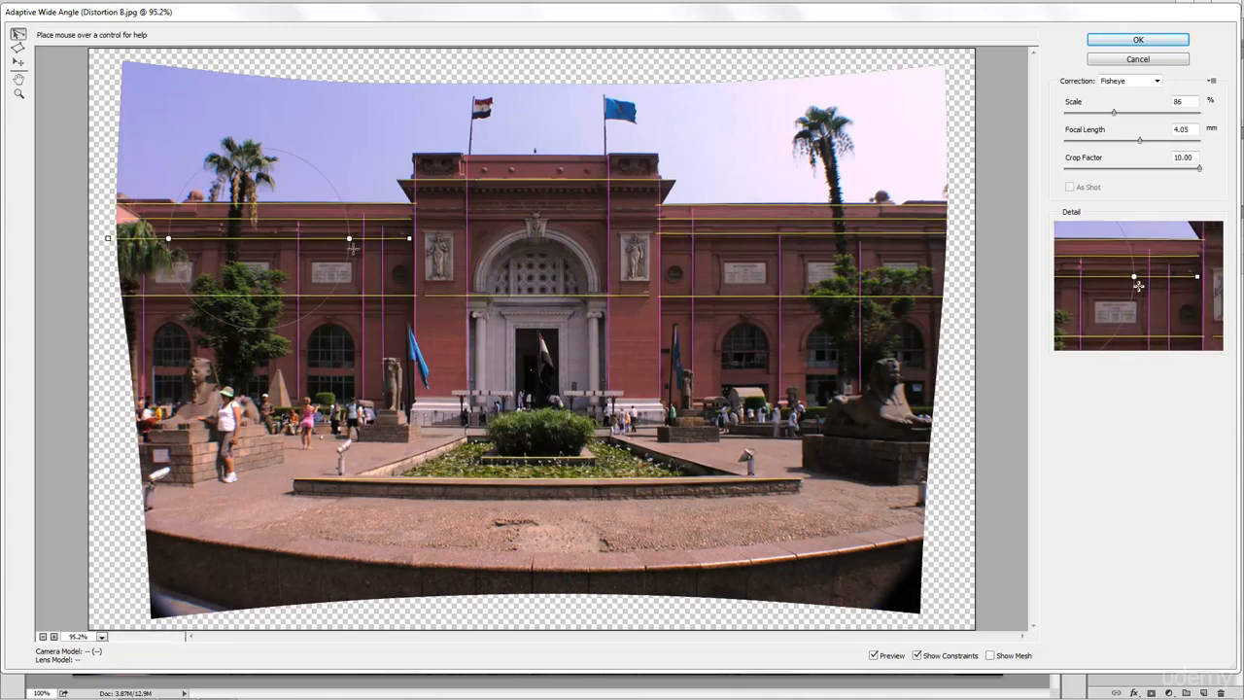
click(409, 207)
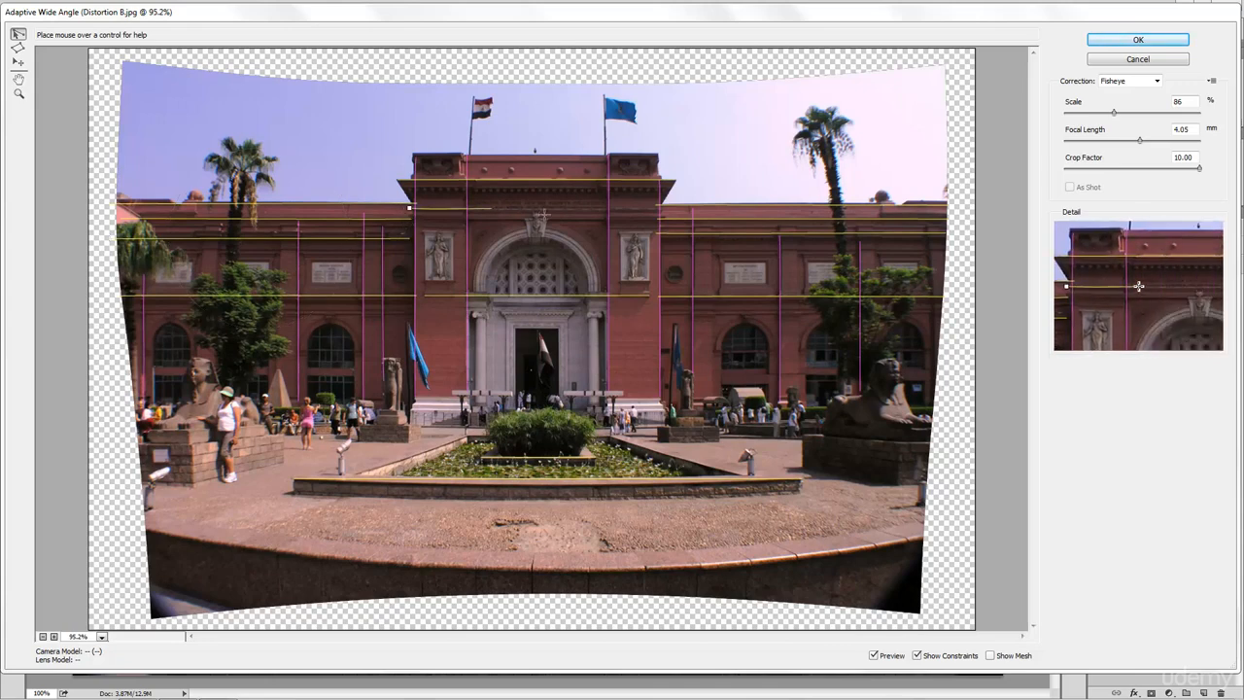
click(664, 207)
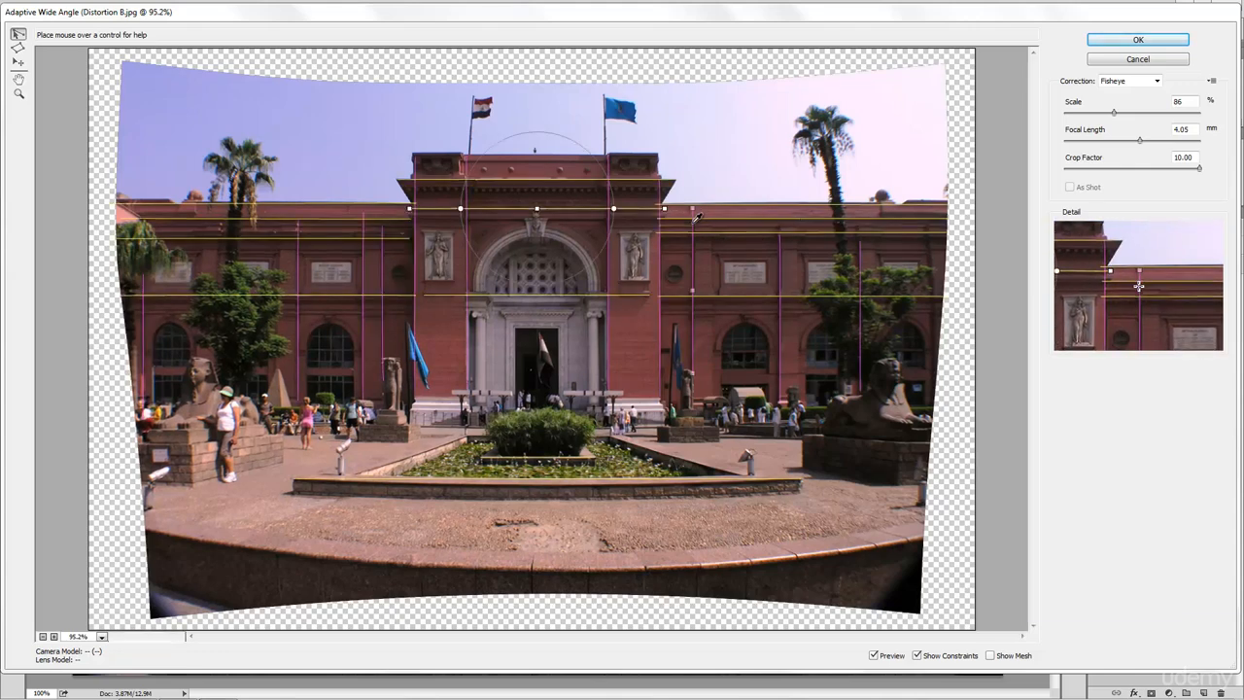
- Delete the planter-edge constraint and add a roof-edge constraint out to the left image edge
click(546, 477)
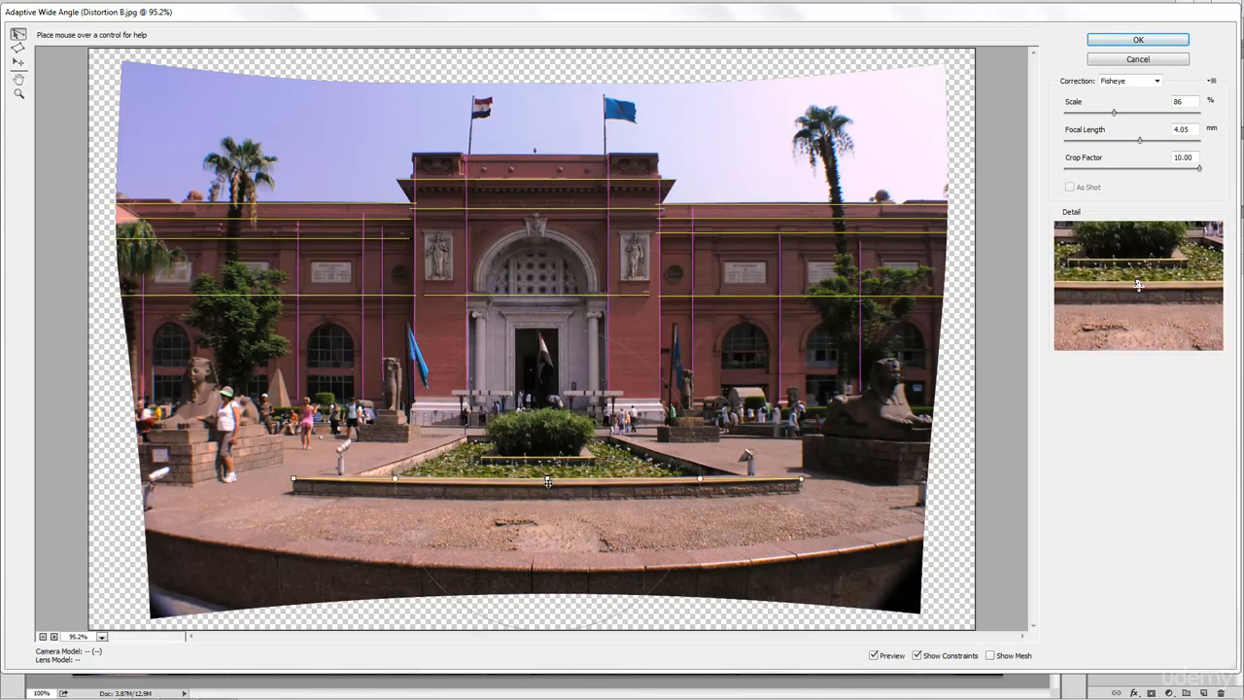
key(Delete)
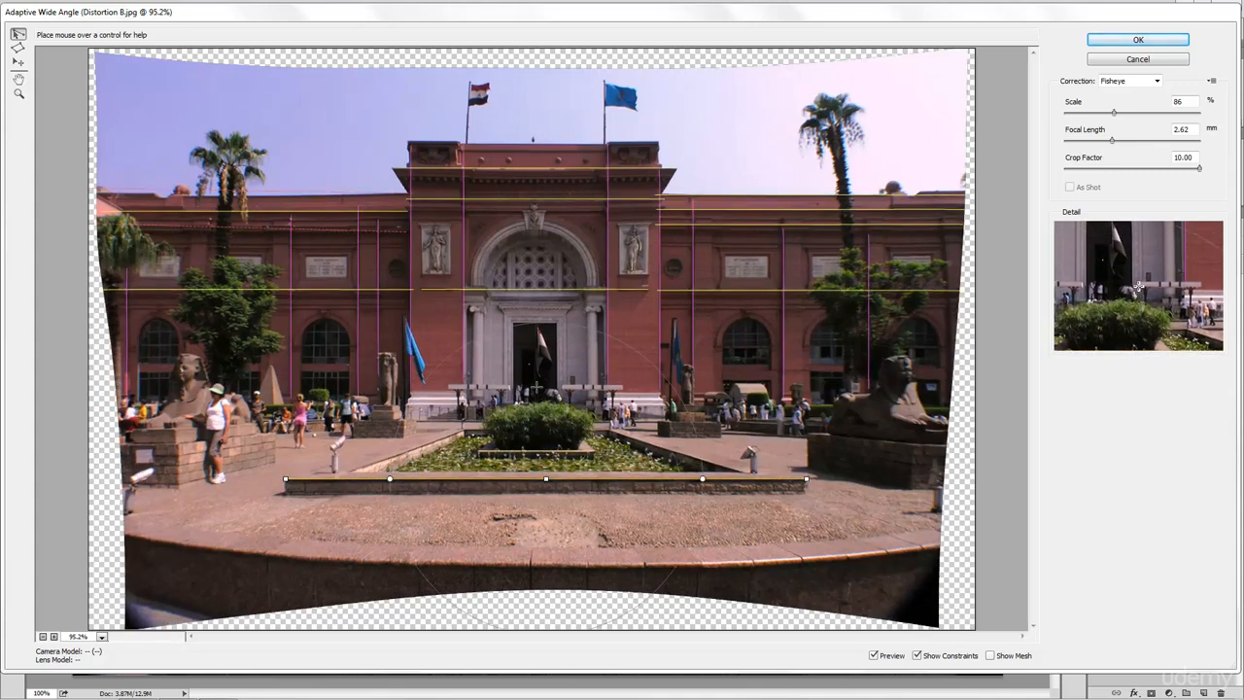
click(415, 193)
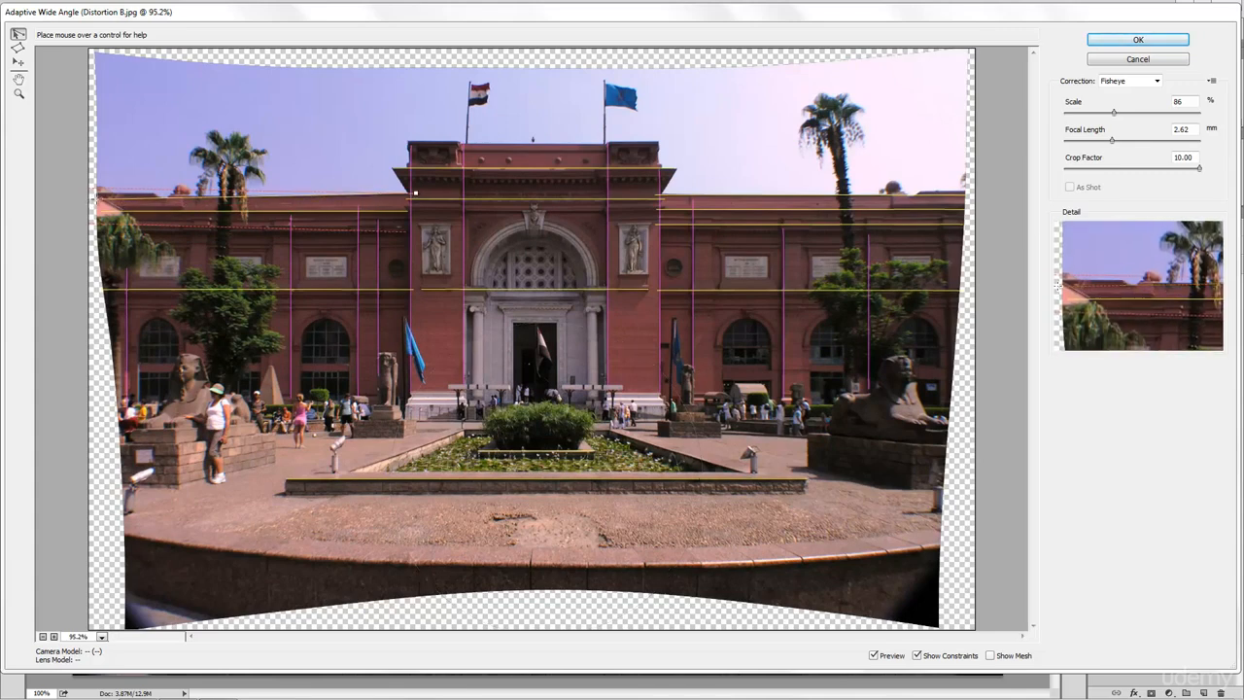
click(98, 196)
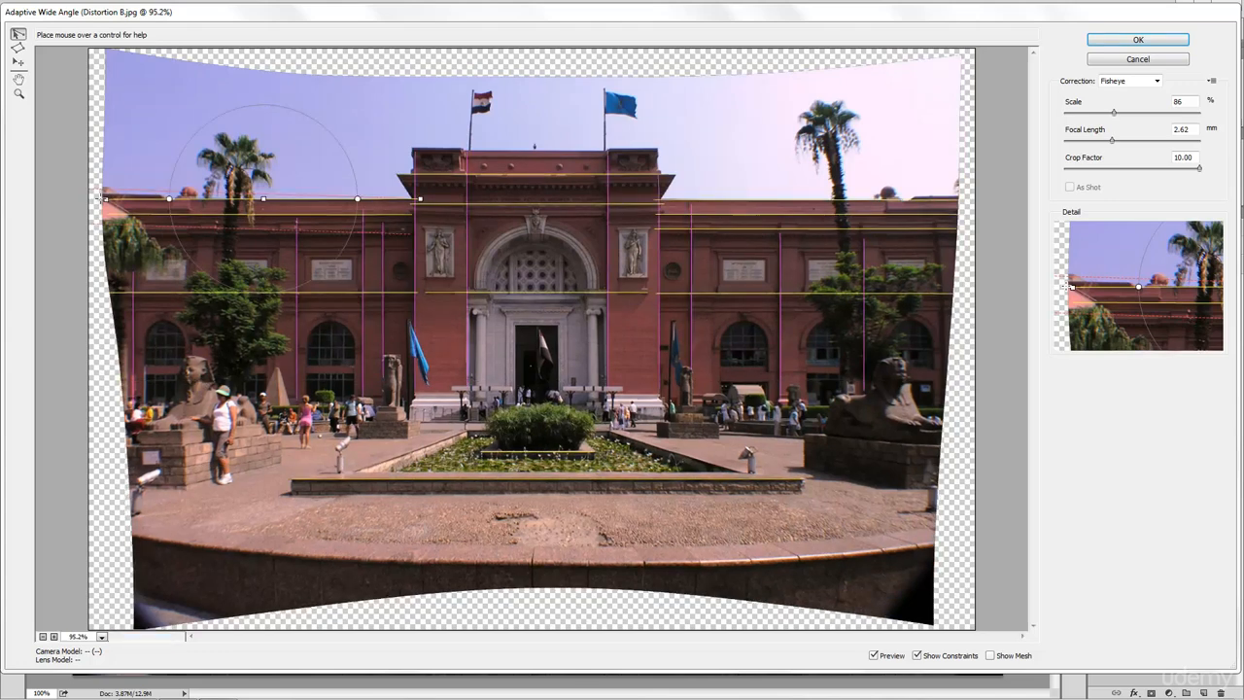
- Add a vertical constraint on the right wing and a roofline constraint across the entrance block
click(935, 222)
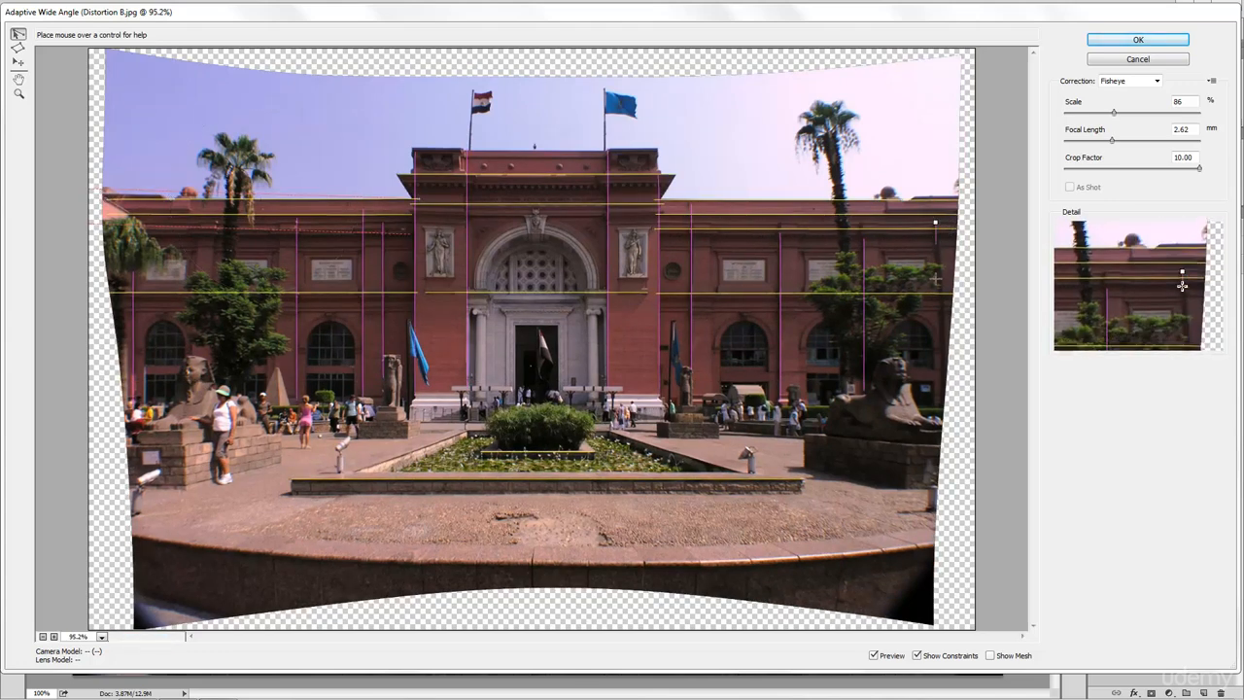
click(945, 391)
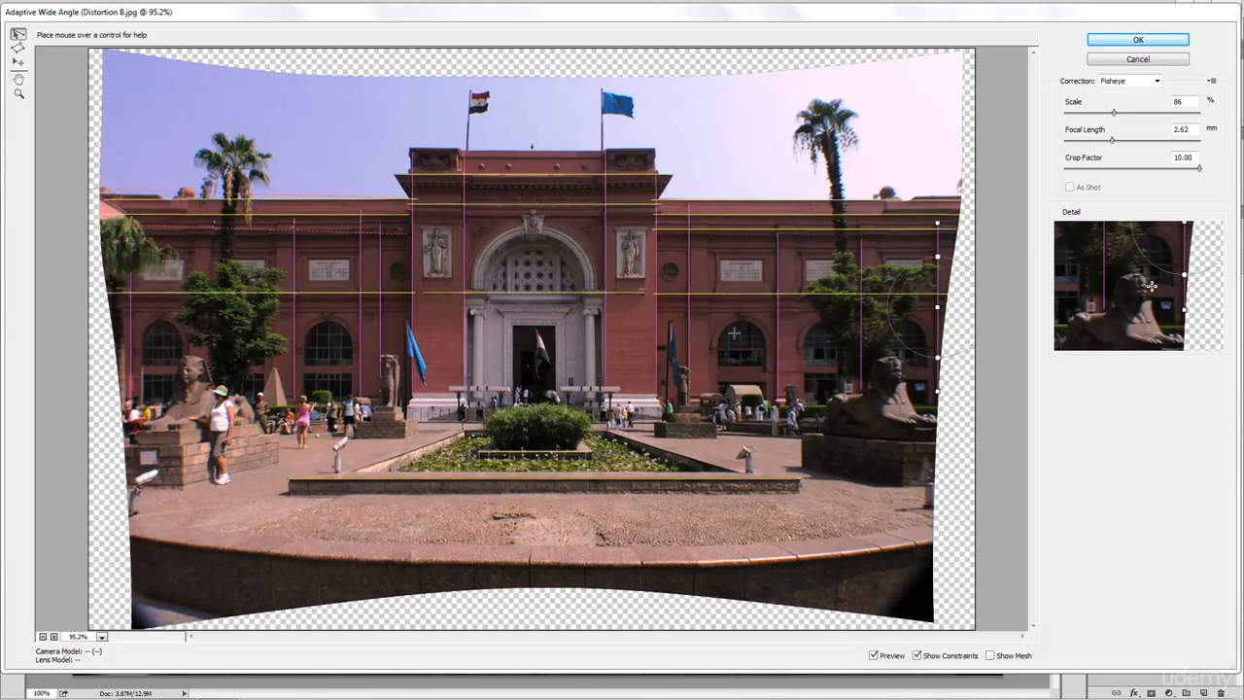
click(405, 210)
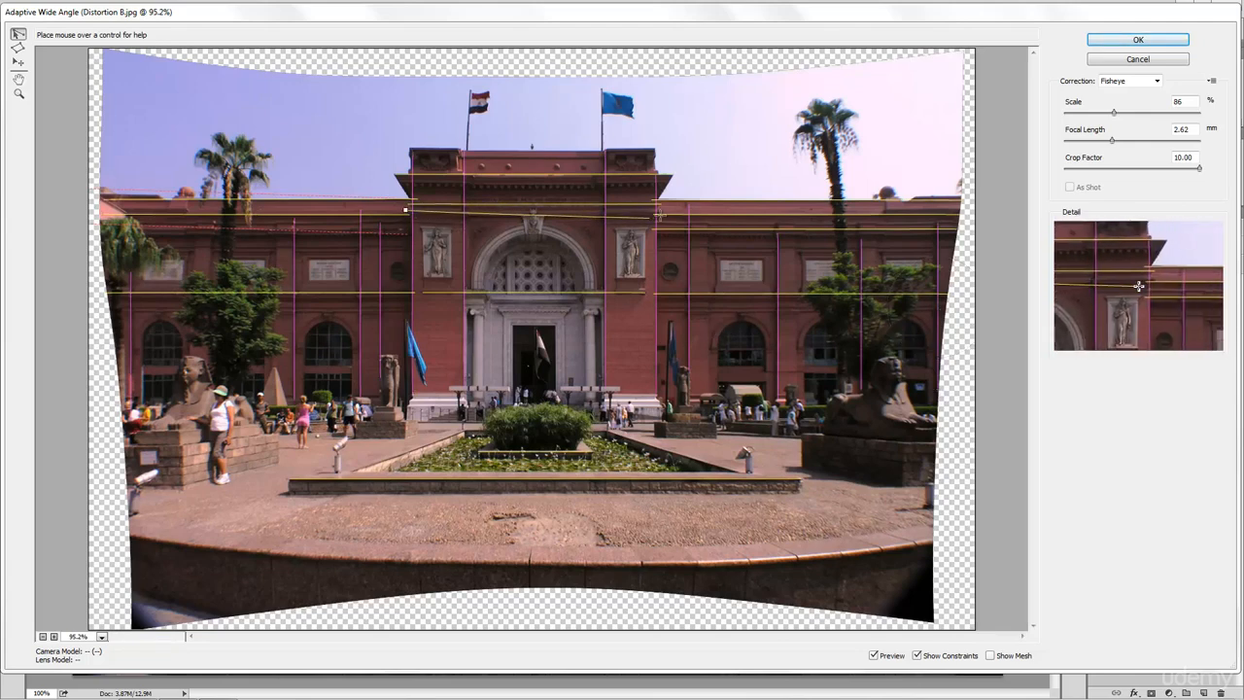
click(662, 210)
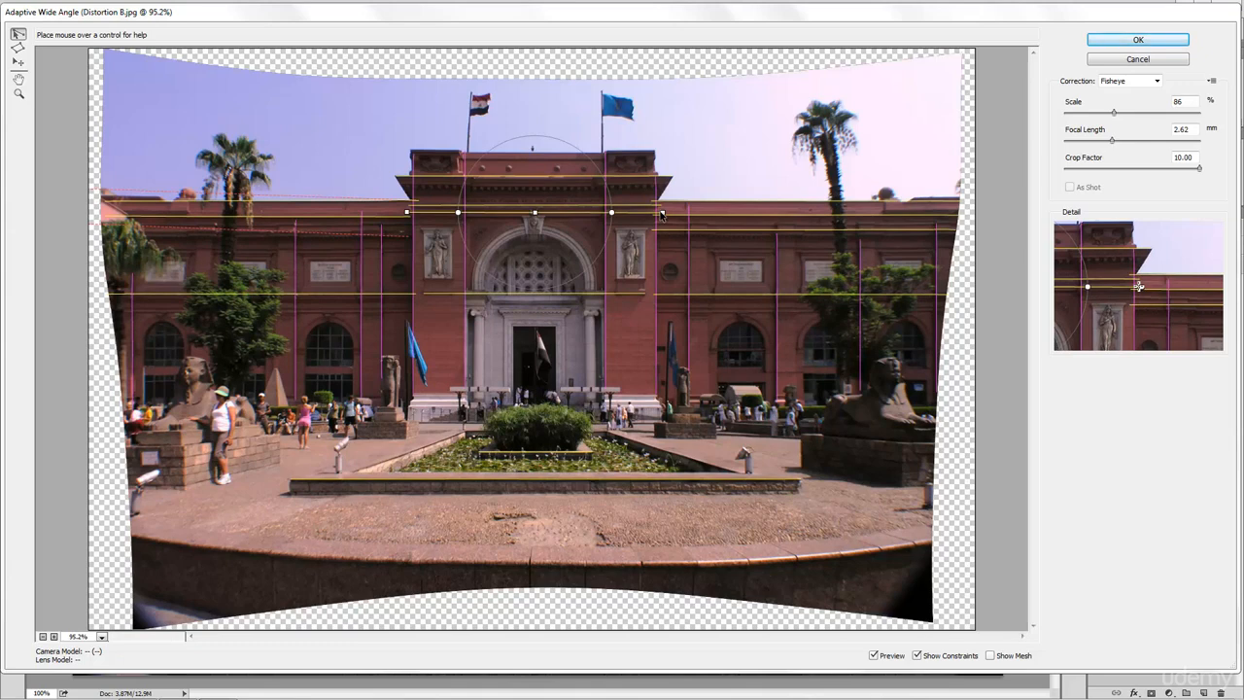
- Add a final horizontal constraint on the left, set Scale to 100%, and apply the correction
click(101, 234)
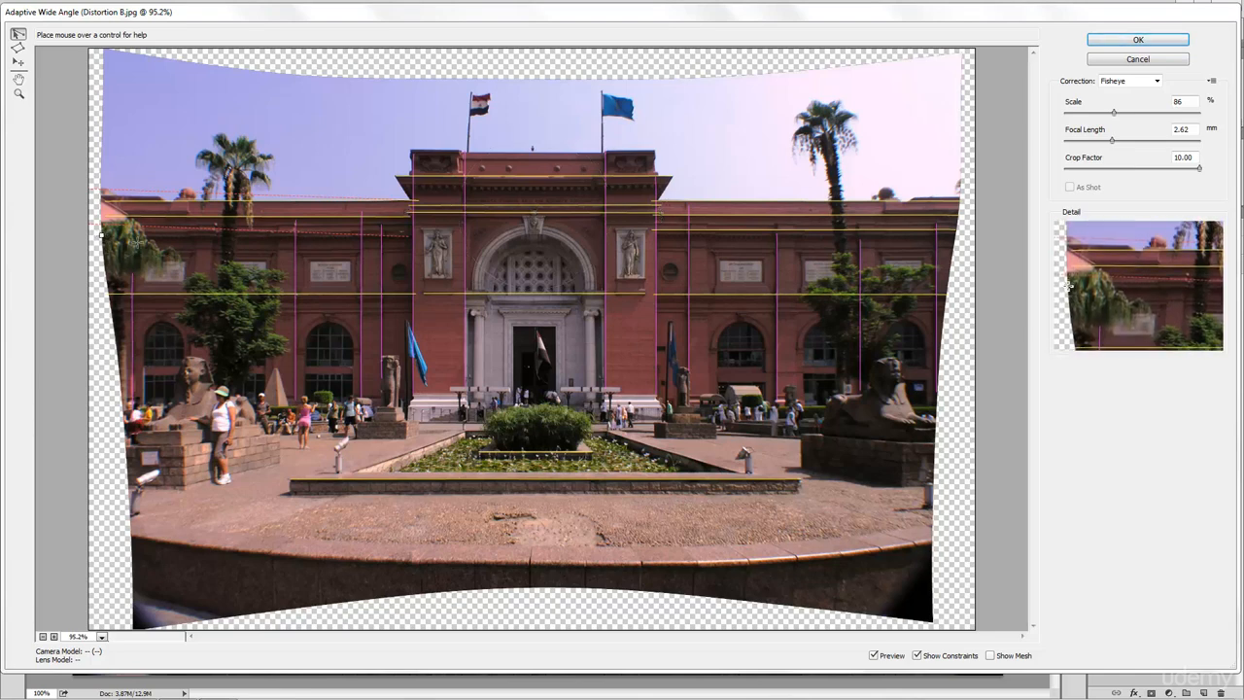
click(416, 234)
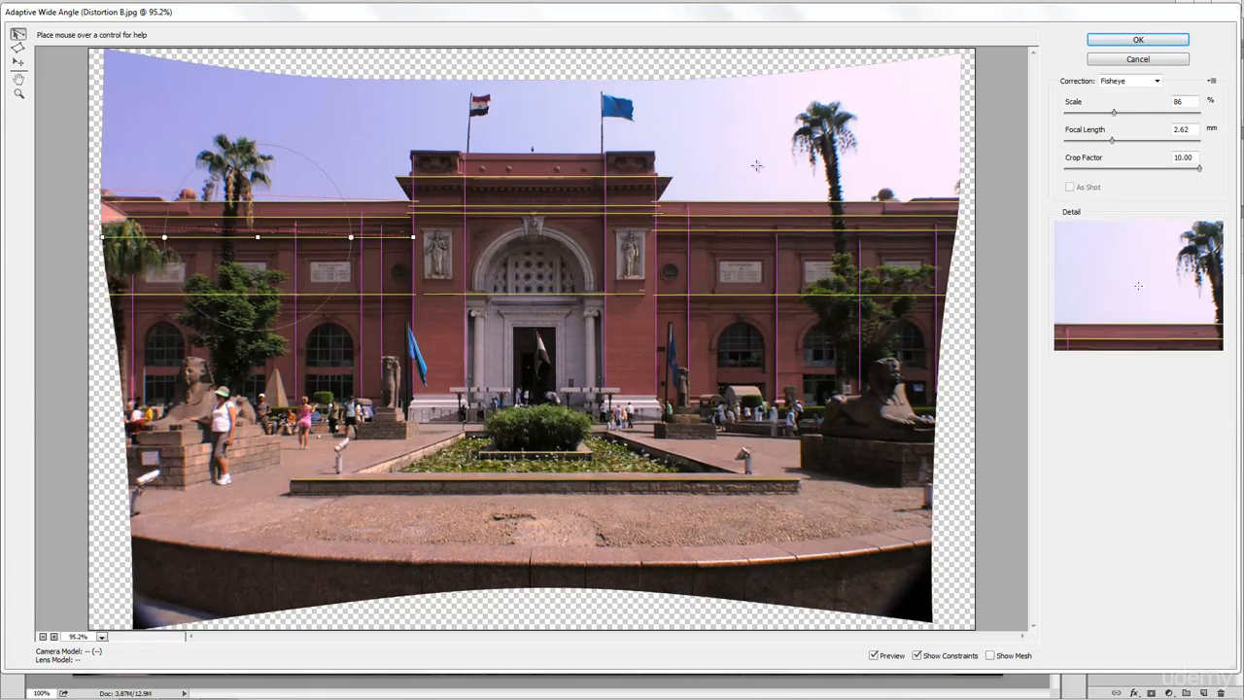
click(1170, 105)
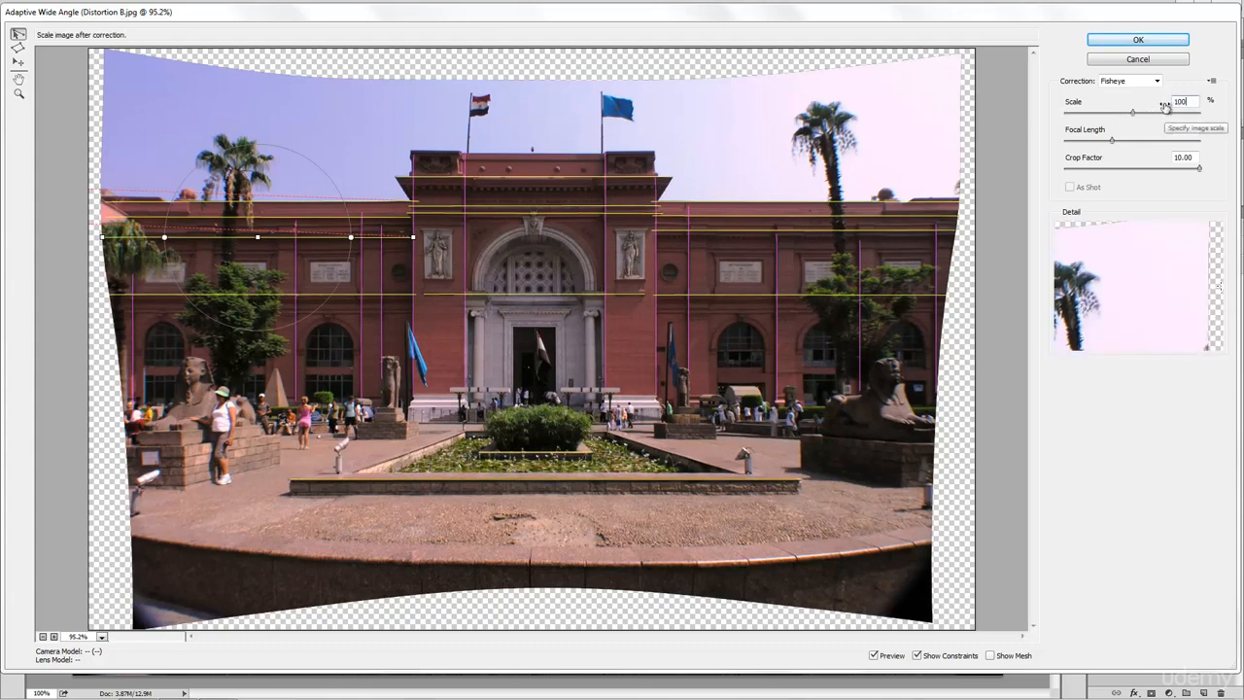
click(1147, 41)
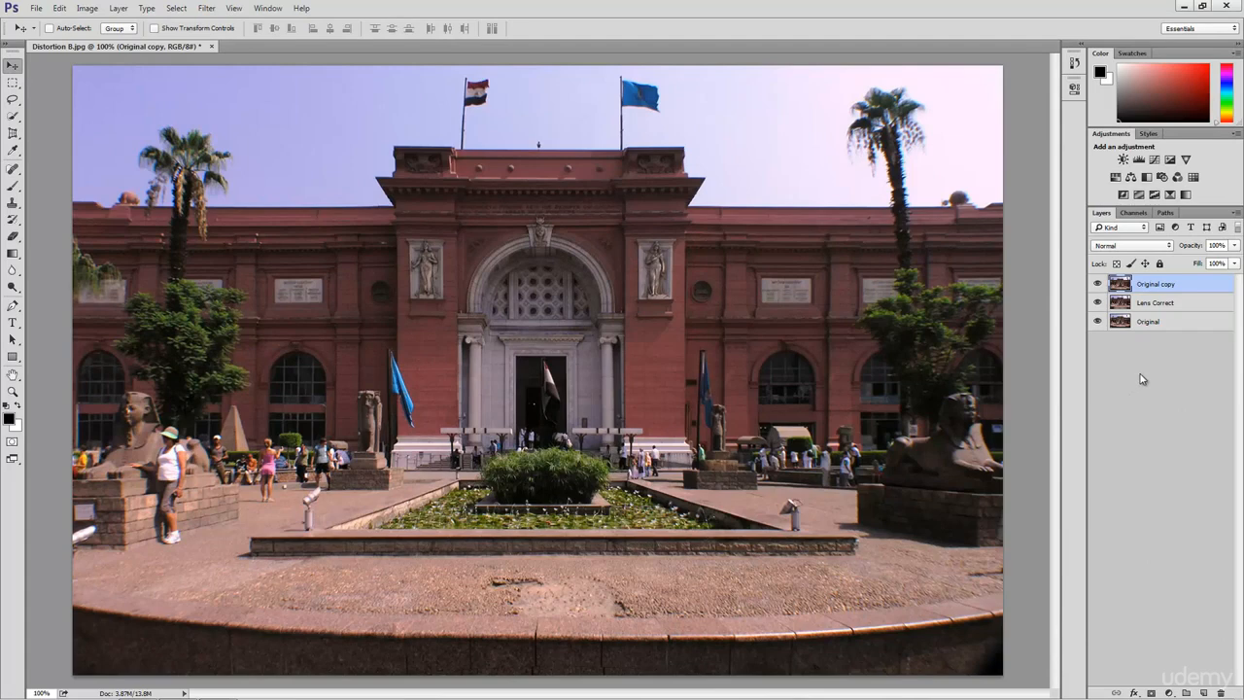
- Toggle Original, Lens Correct and Original copy visibility to compare, leaving only Original copy shown
click(1098, 303)
click(1099, 284)
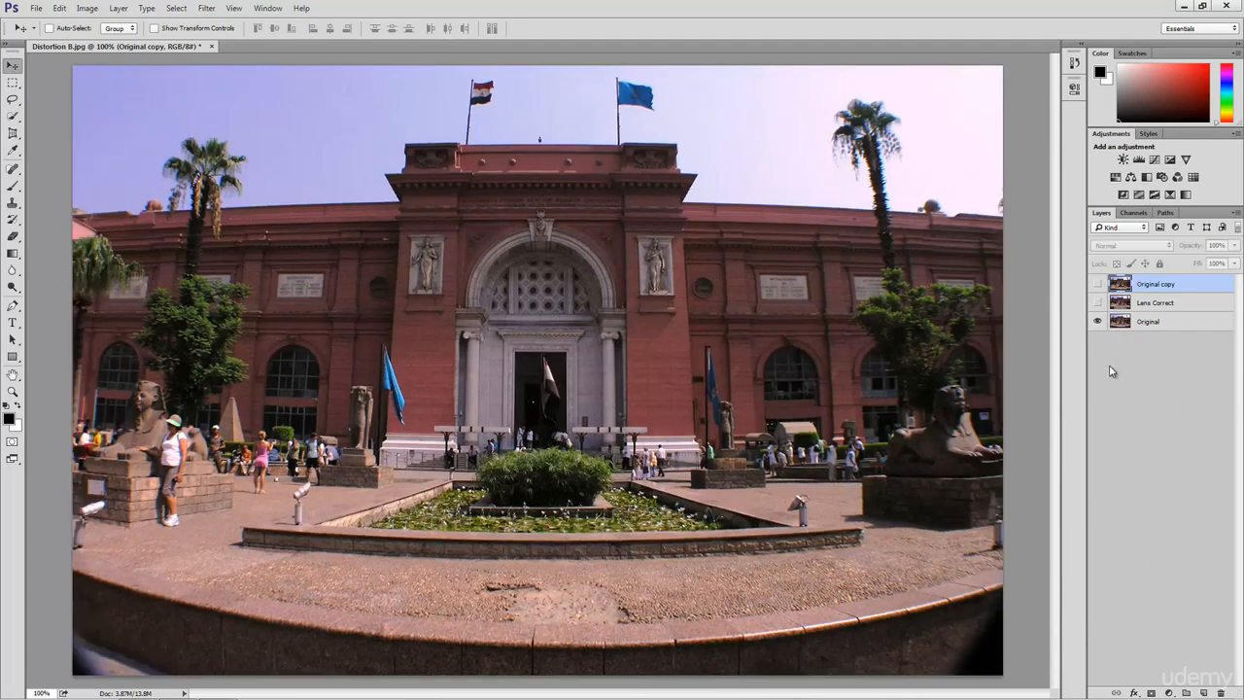
click(1099, 302)
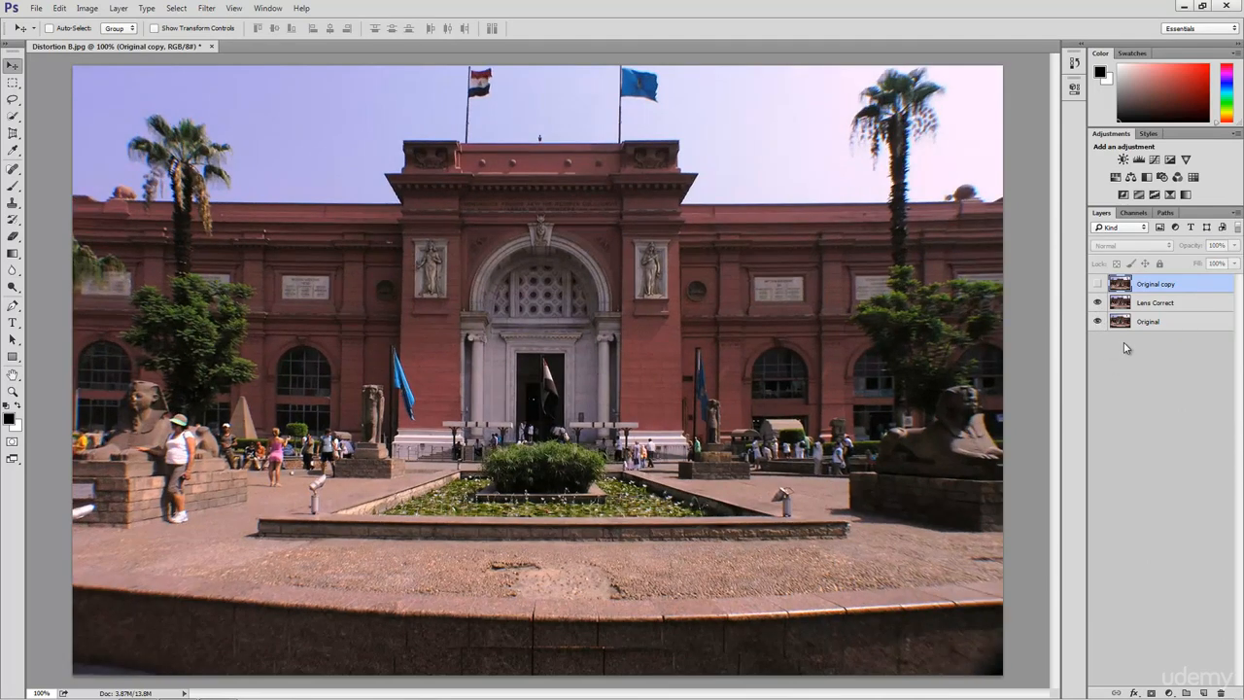
click(1098, 284)
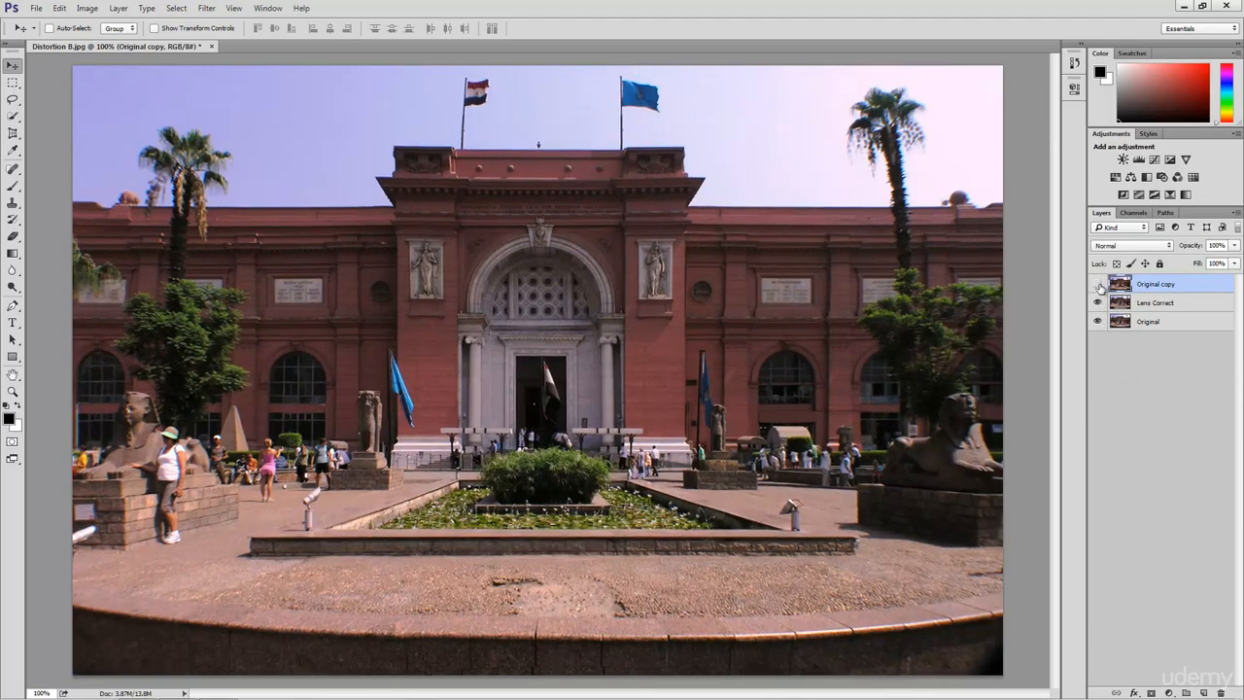
click(1098, 284)
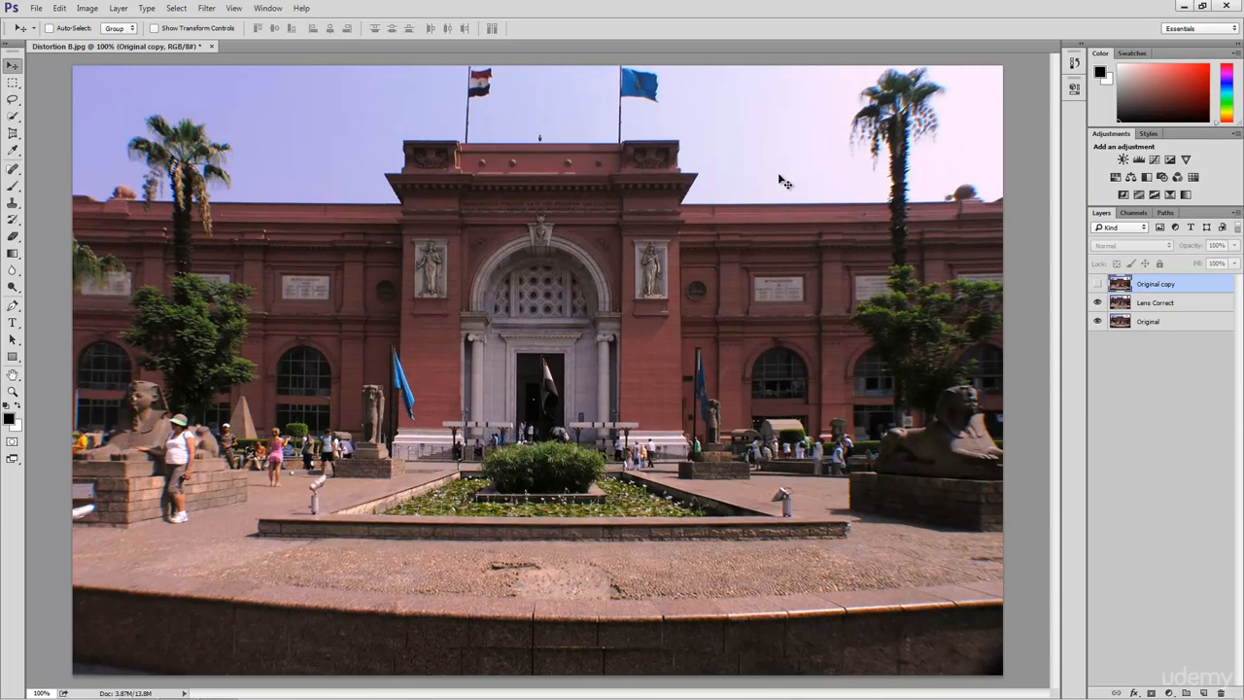
click(1098, 284)
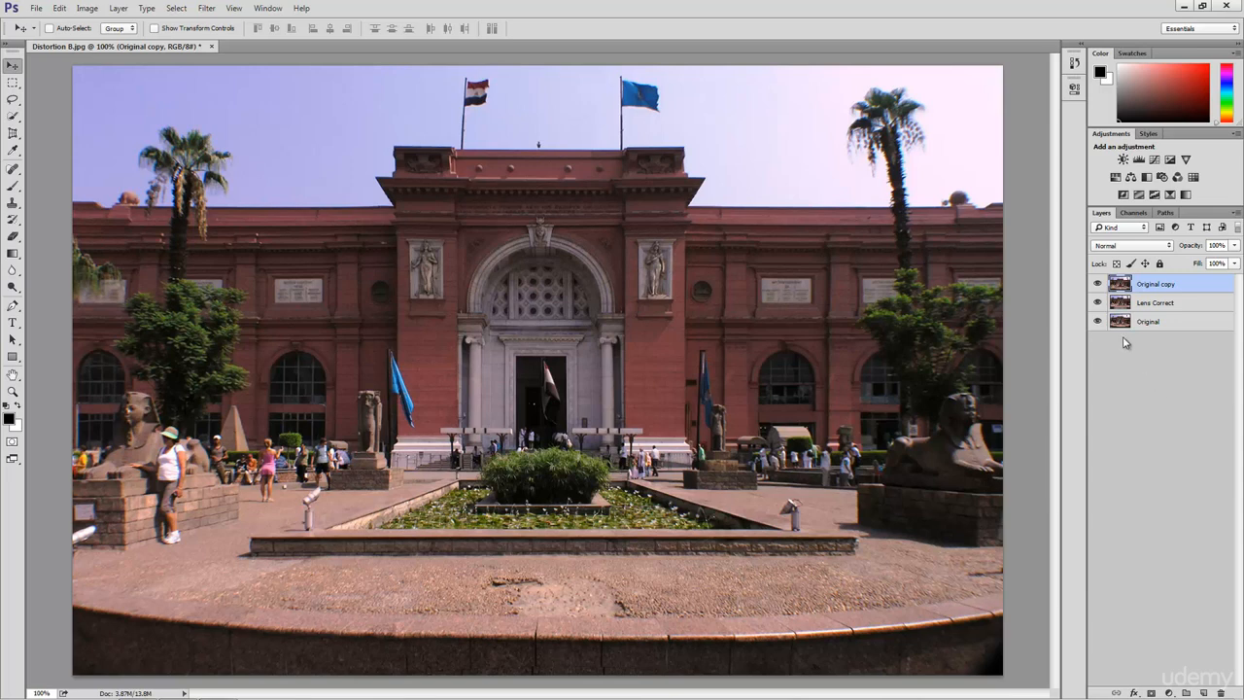
drag(1097, 321, 1098, 302)
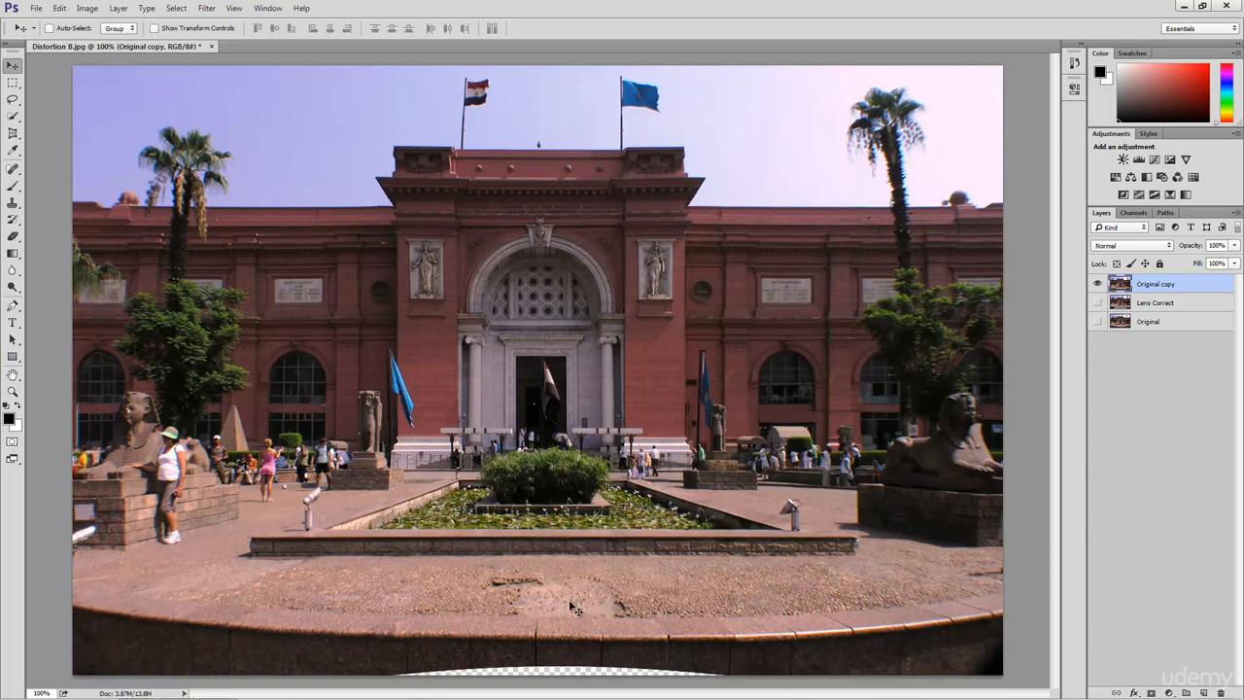
- Crop the museum photo with the rectangular Crop Tool, raising the bottom edge above the curved border
drag(12, 132, 48, 148)
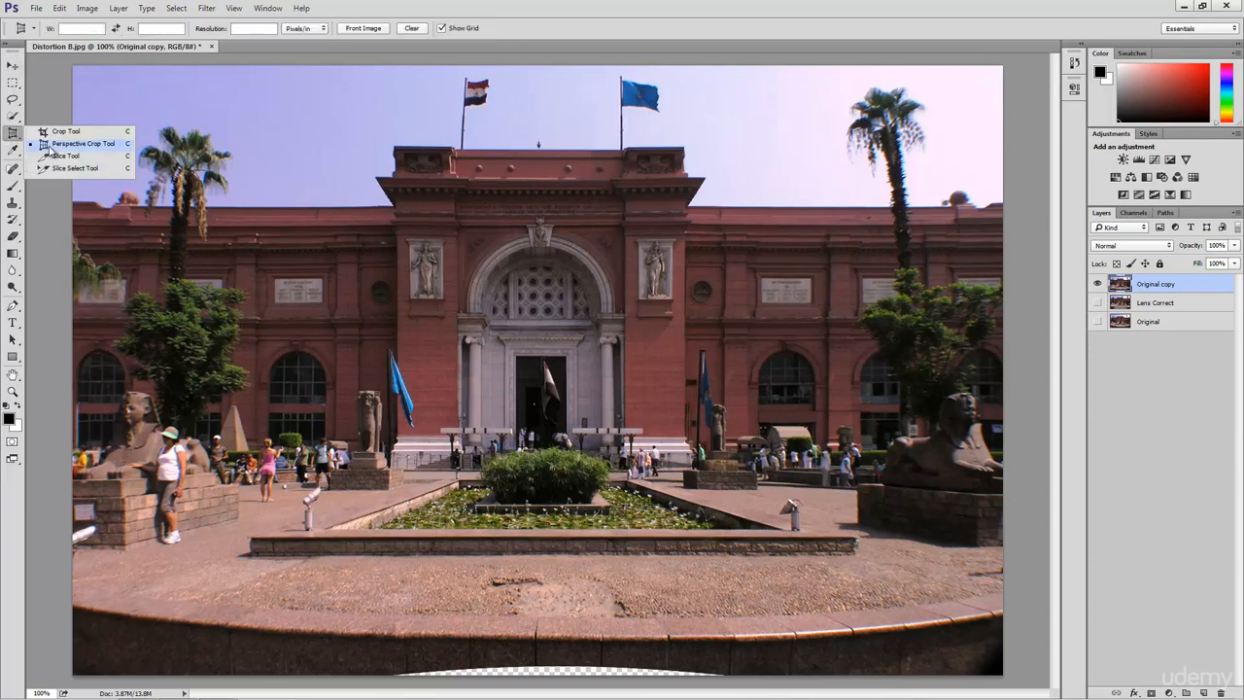
click(66, 131)
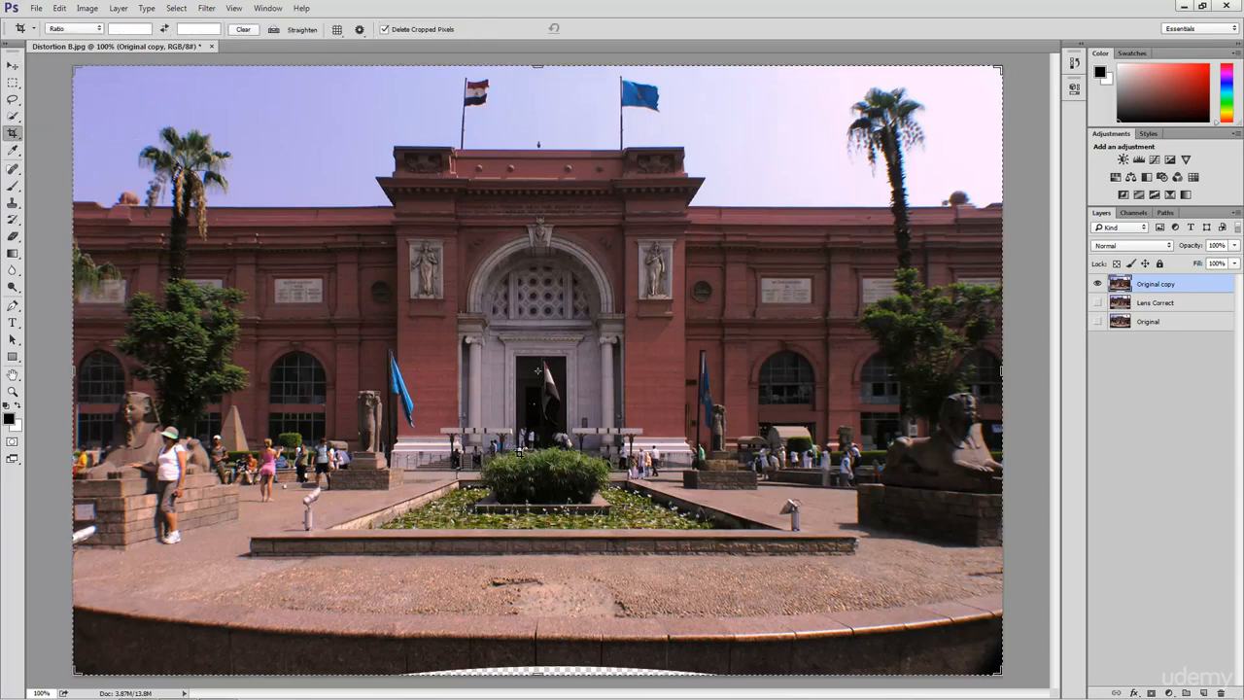
drag(538, 671, 548, 620)
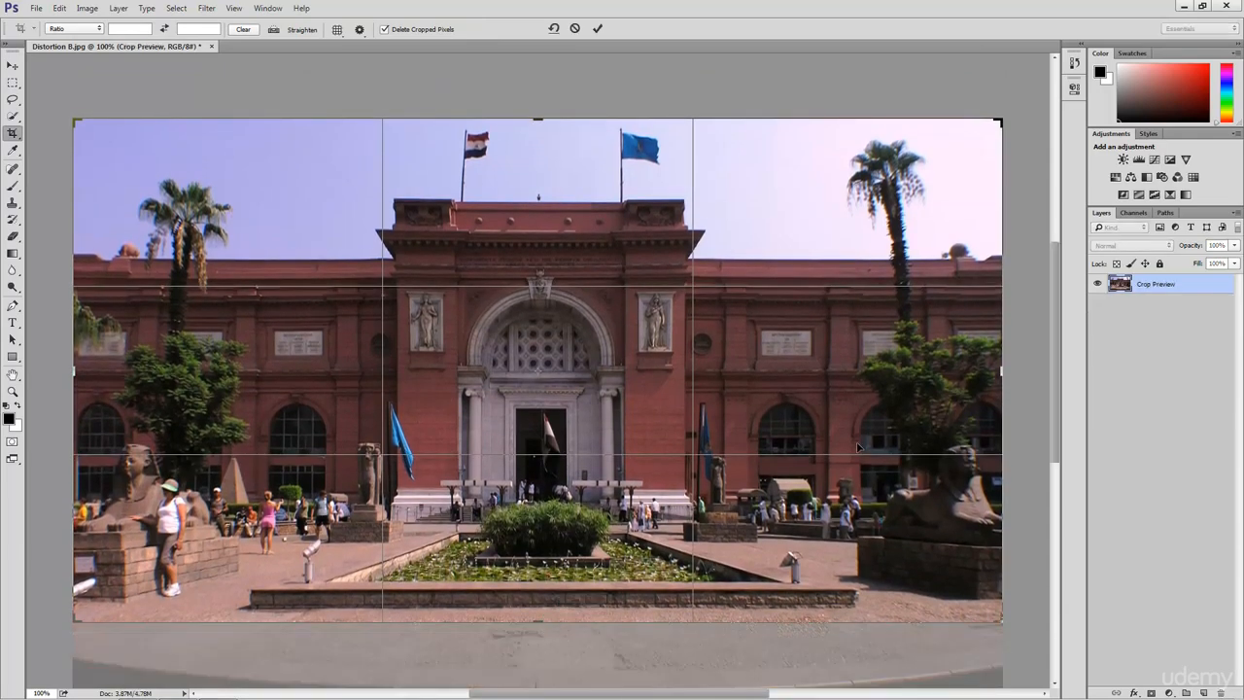
key(Return)
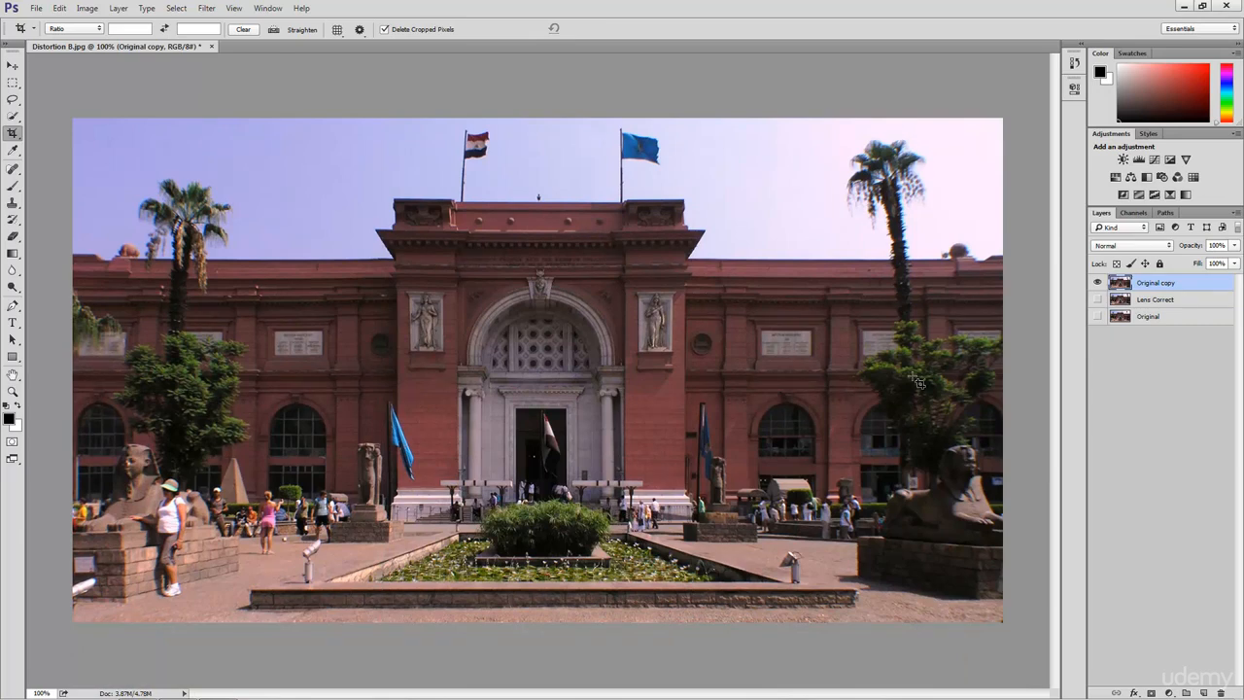
click(1121, 380)
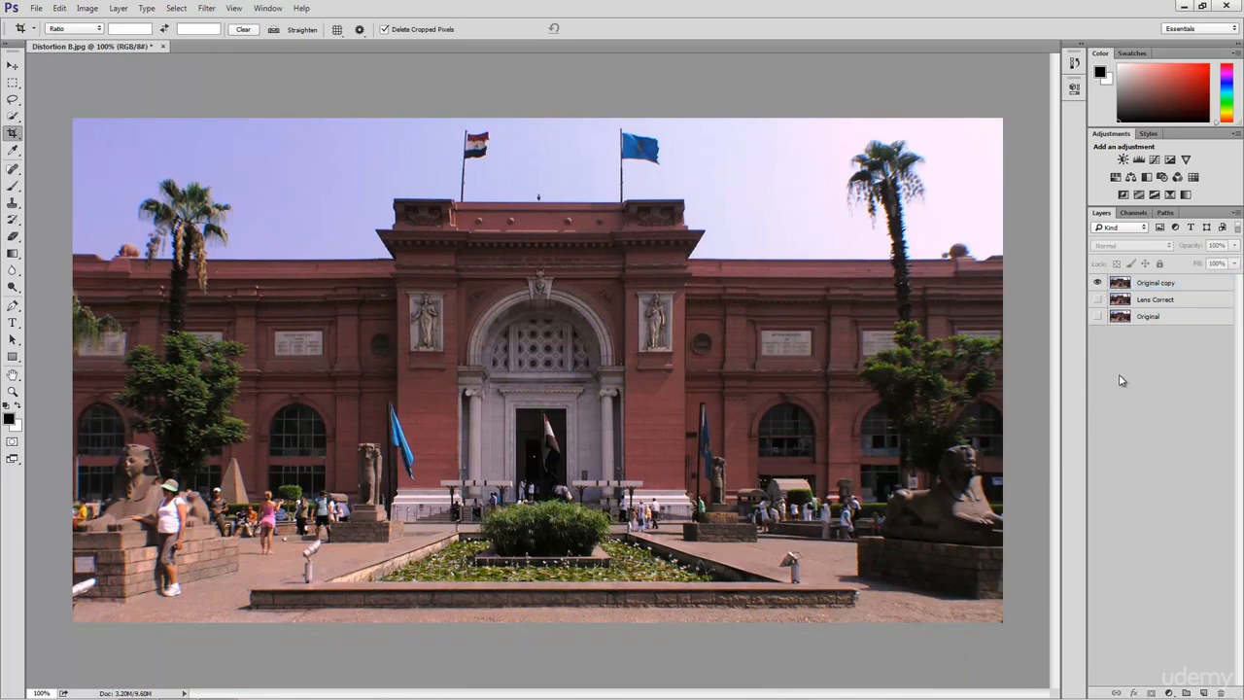